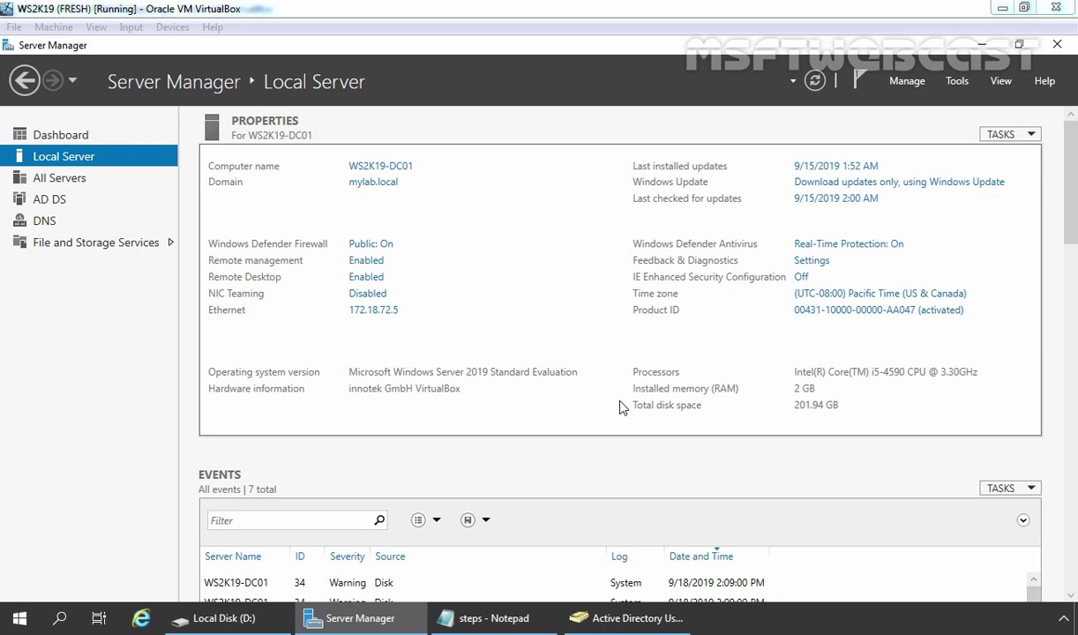
Review the four-part plan in the steps note, and open Group Policy Management from Server Manager
{"action": "left_click", "coordinate": [519, 622]}
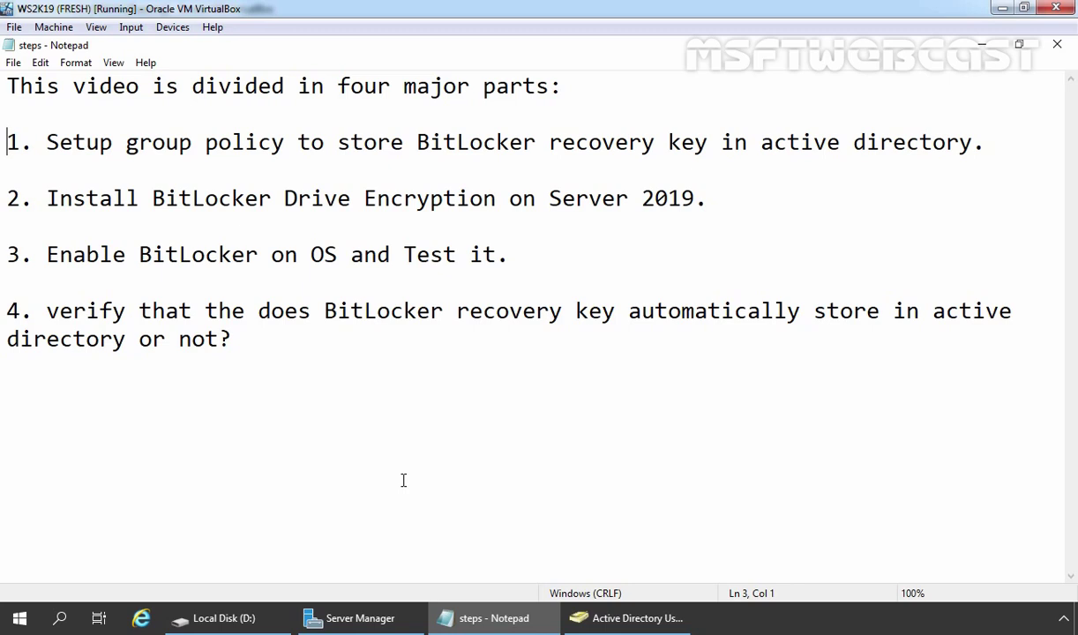
{"action": "left_click", "coordinate": [366, 620]}
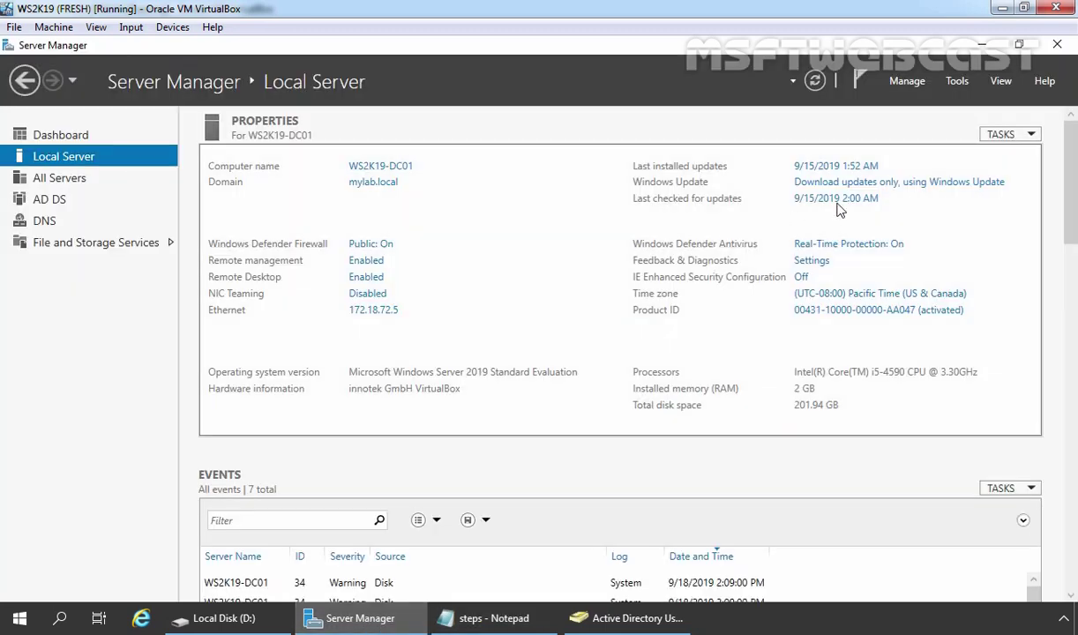
{"action": "left_click", "coordinate": [958, 83]}
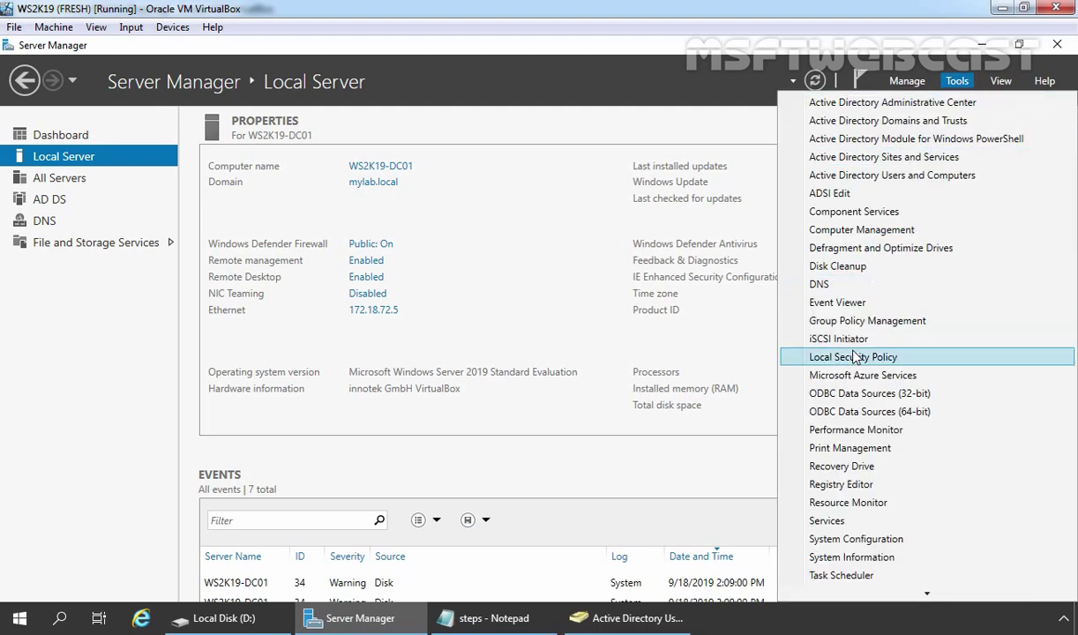
{"action": "left_click", "coordinate": [851, 321]}
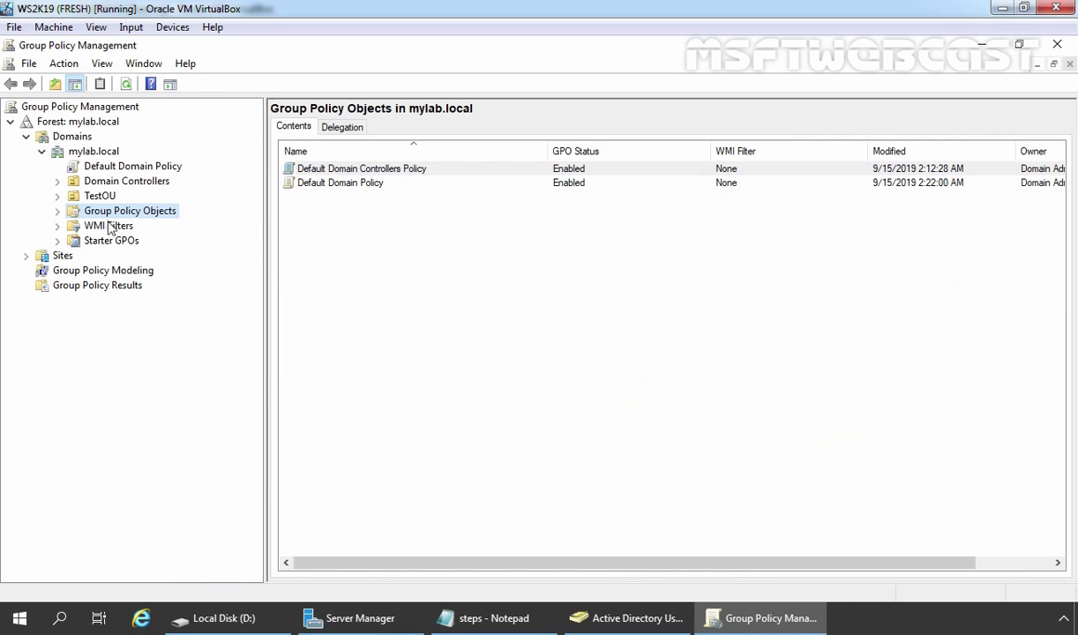
Create a GPO named "Backup BitLocker Recovery Keys in AD Policy" under mylab.local's Group Policy Objects, without a source starter GPO
{"action": "double_click", "coordinate": [122, 217]}
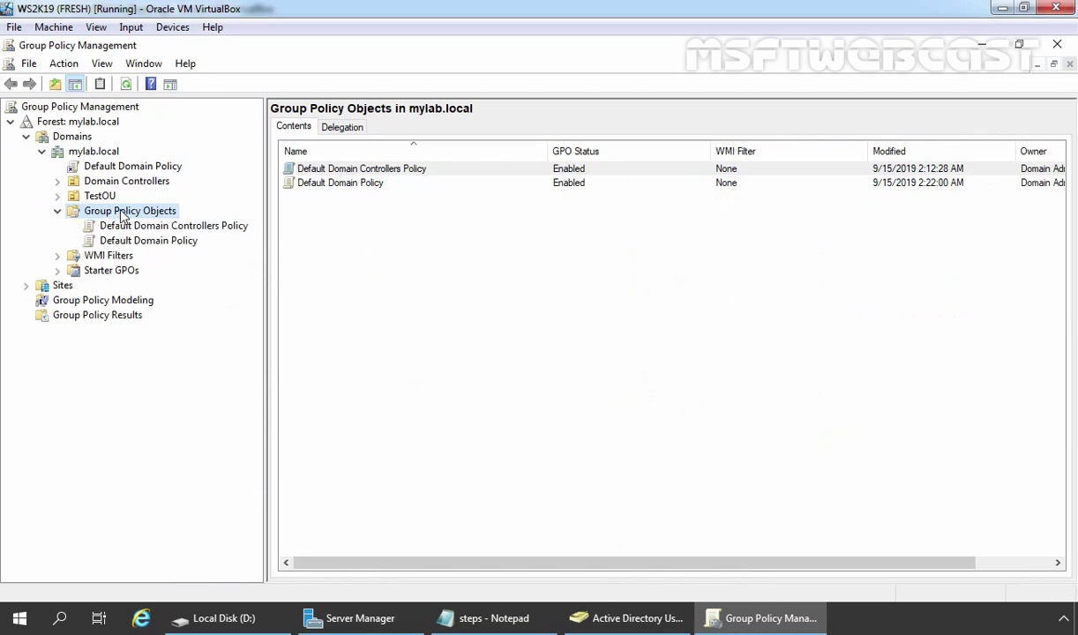
{"action": "right_click", "coordinate": [121, 216]}
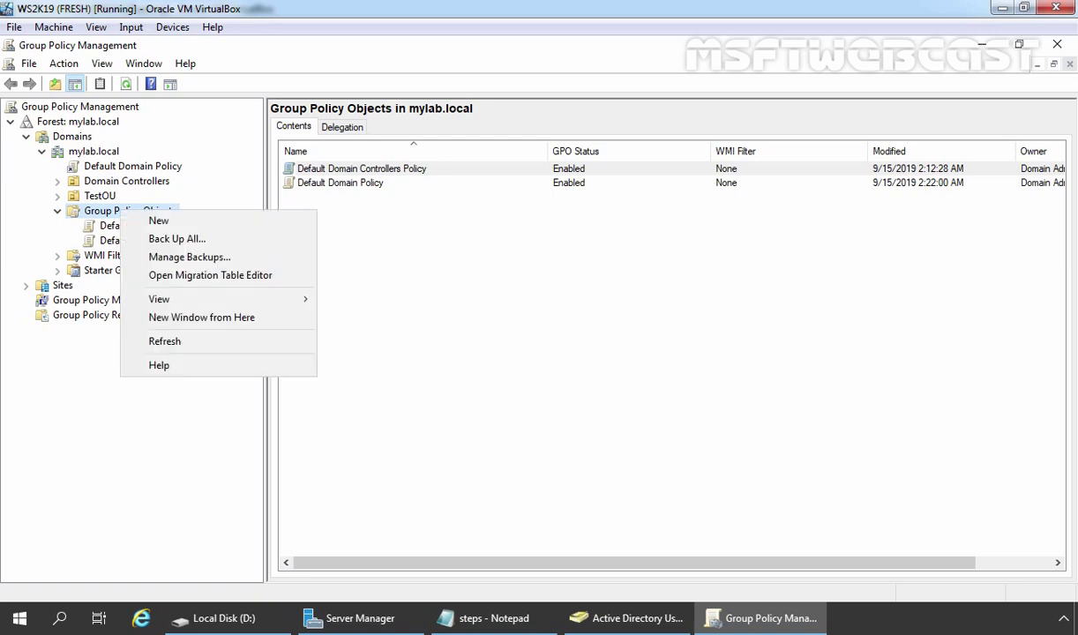
{"action": "left_click", "coordinate": [144, 219]}
{"action": "key", "text": "ctrl+v"}
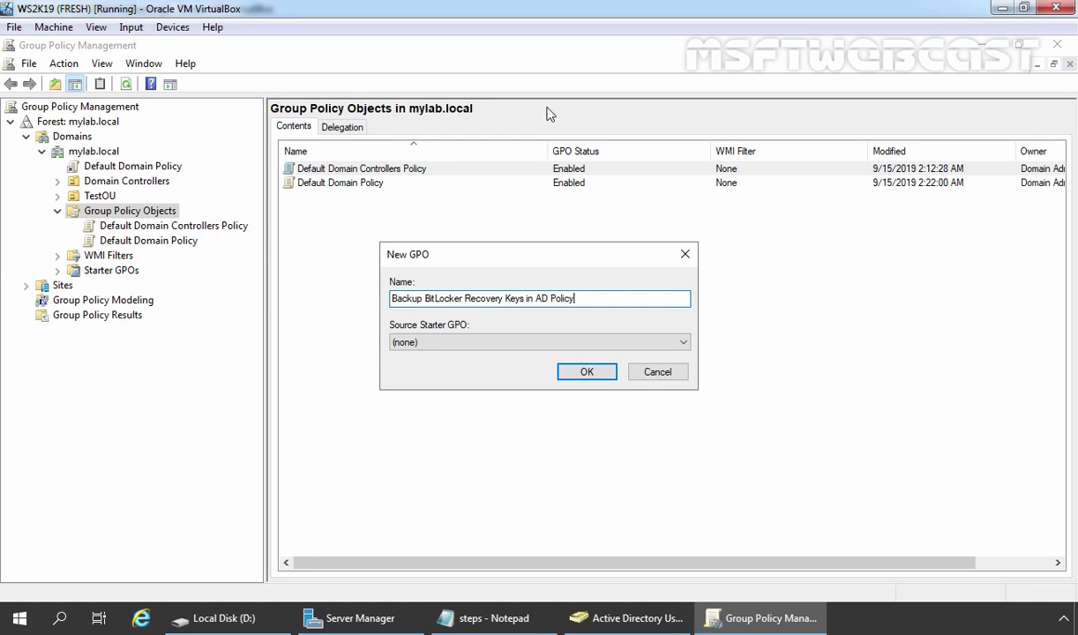
{"action": "left_click", "coordinate": [584, 371]}
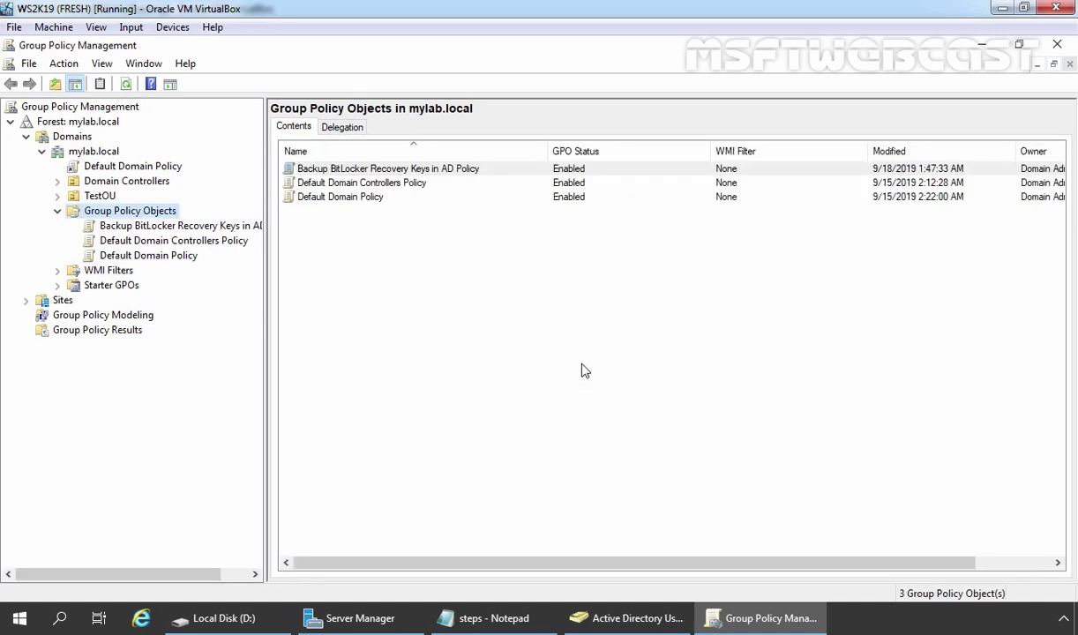
Open the Backup BitLocker Recovery Keys in AD Policy GPO for editing in a maximized editor window
{"action": "left_click", "coordinate": [147, 228]}
{"action": "right_click", "coordinate": [147, 229]}
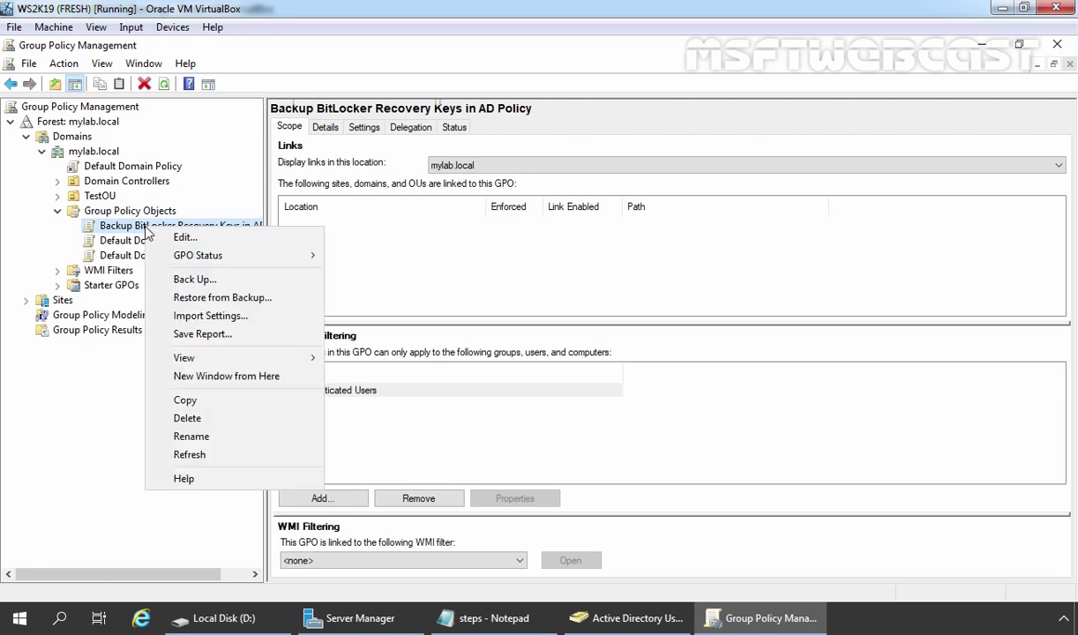
{"action": "left_click", "coordinate": [185, 238]}
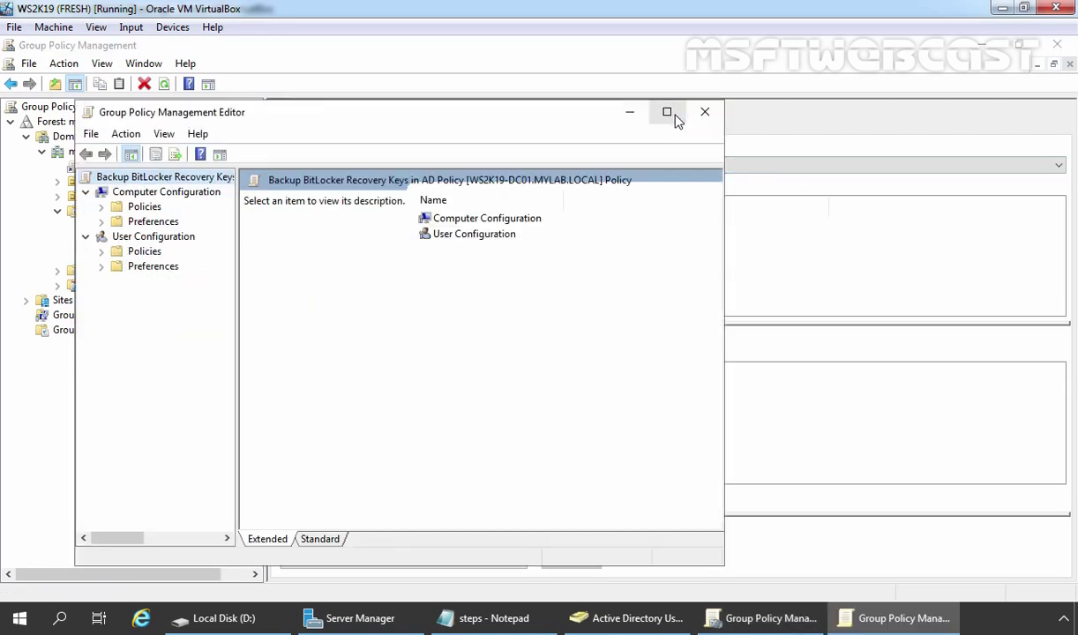
{"action": "left_click", "coordinate": [669, 115]}
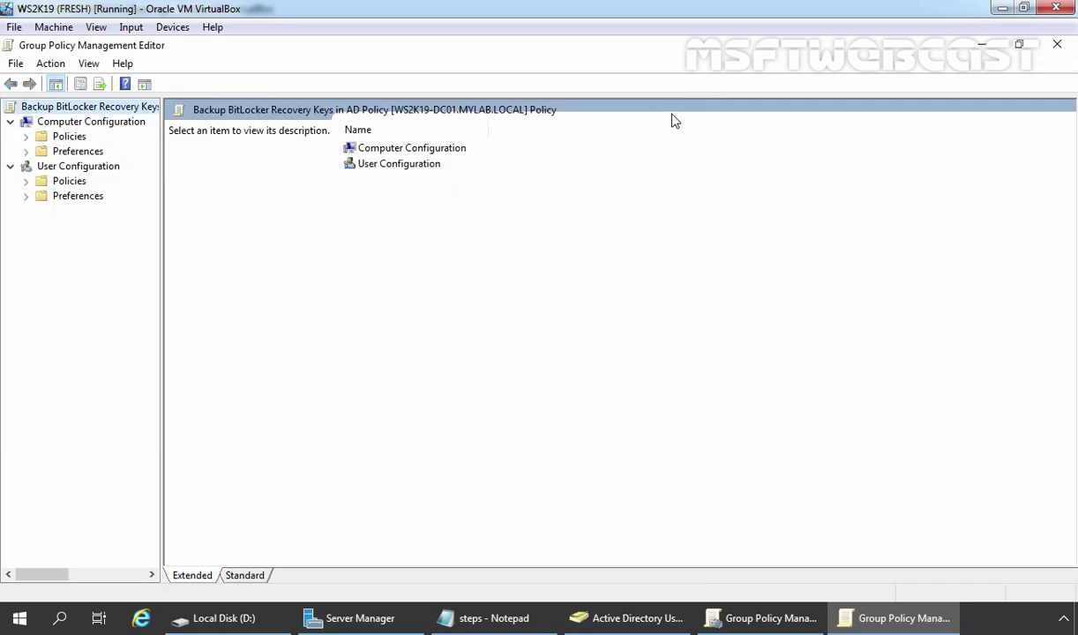
Show the BitLocker Drive Encryption settings under Computer Configuration, Policies, Administrative Templates, Windows Components, and widen the policy tree
{"action": "left_click", "coordinate": [87, 124]}
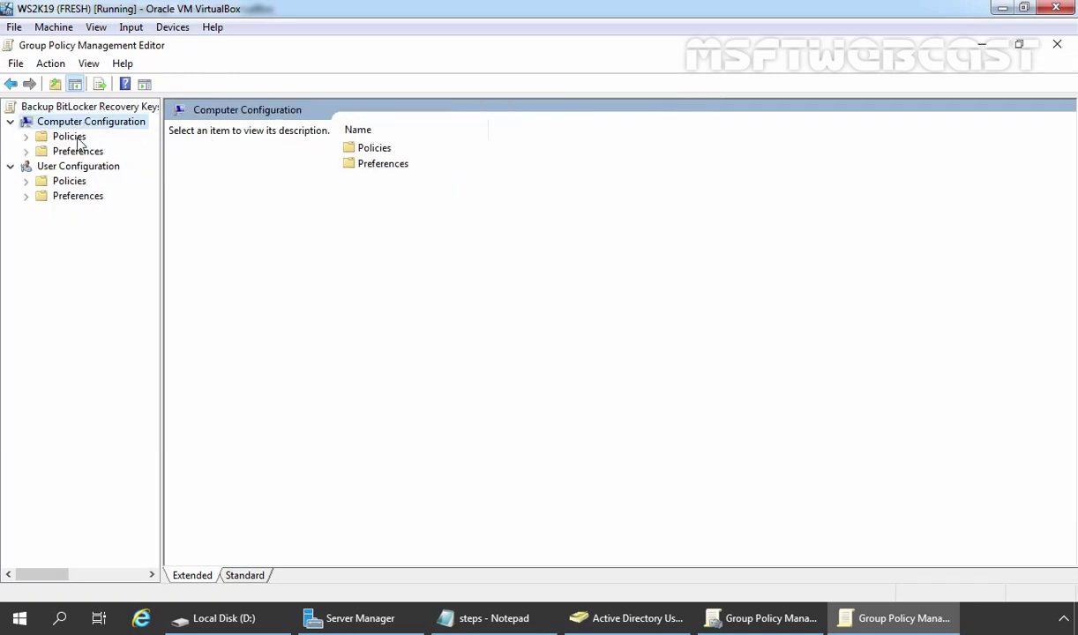
{"action": "double_click", "coordinate": [71, 137]}
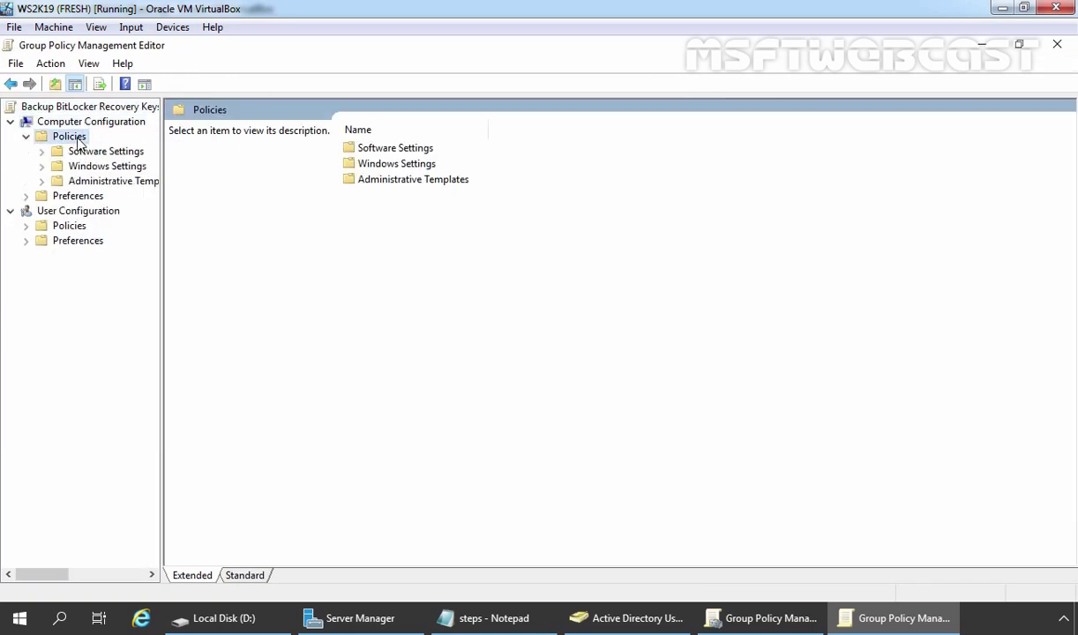
{"action": "double_click", "coordinate": [100, 183]}
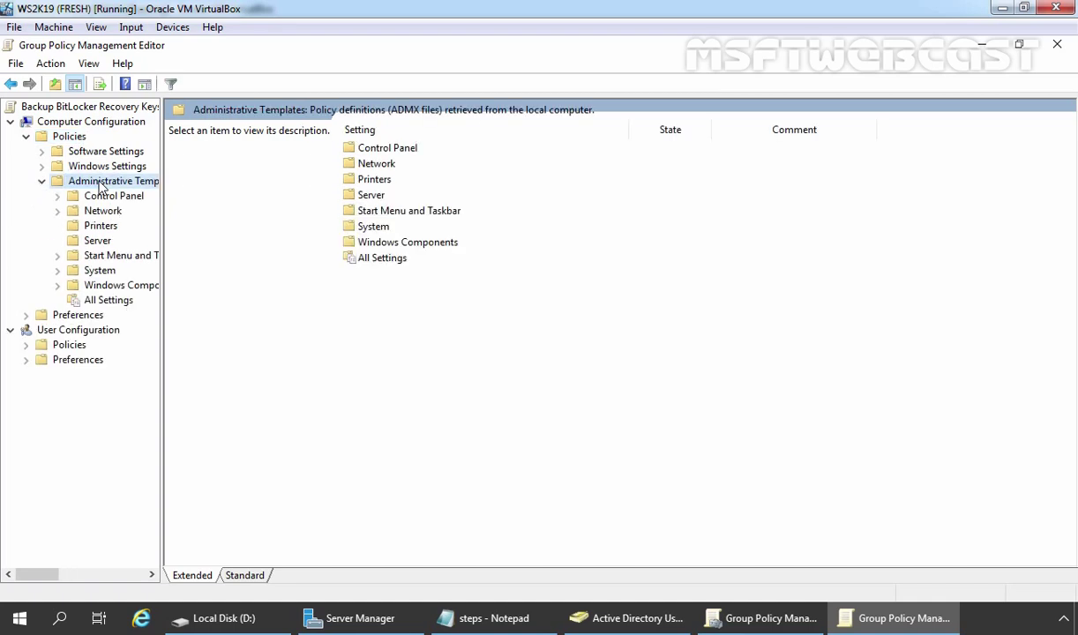
{"action": "double_click", "coordinate": [112, 286]}
{"action": "left_click_drag", "start_coordinate": [161, 281], "coordinate": [282, 306]}
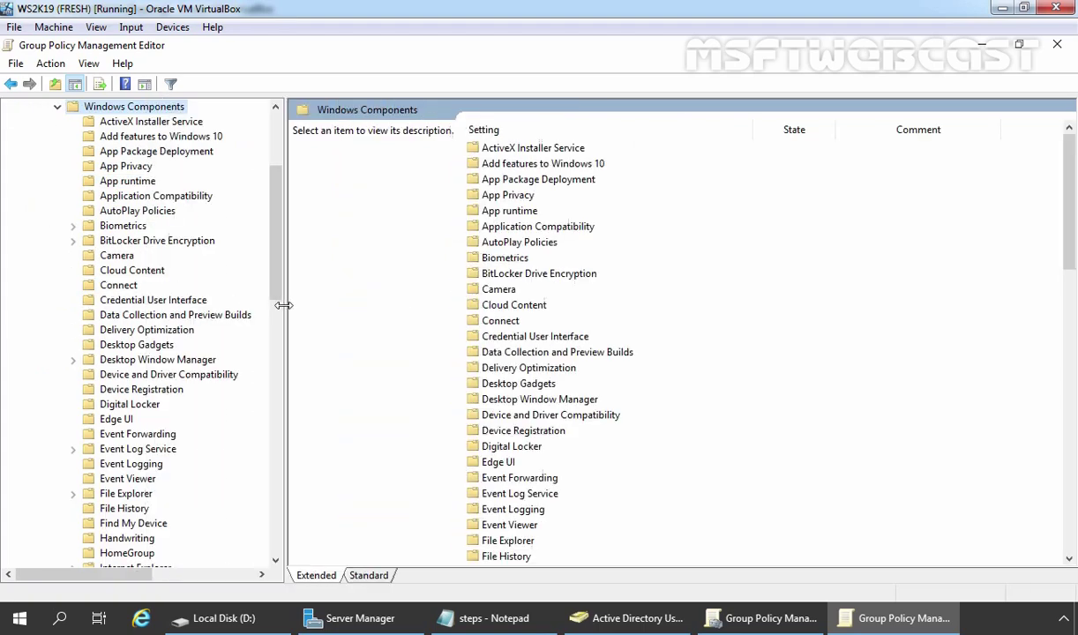
{"action": "left_click", "coordinate": [128, 242]}
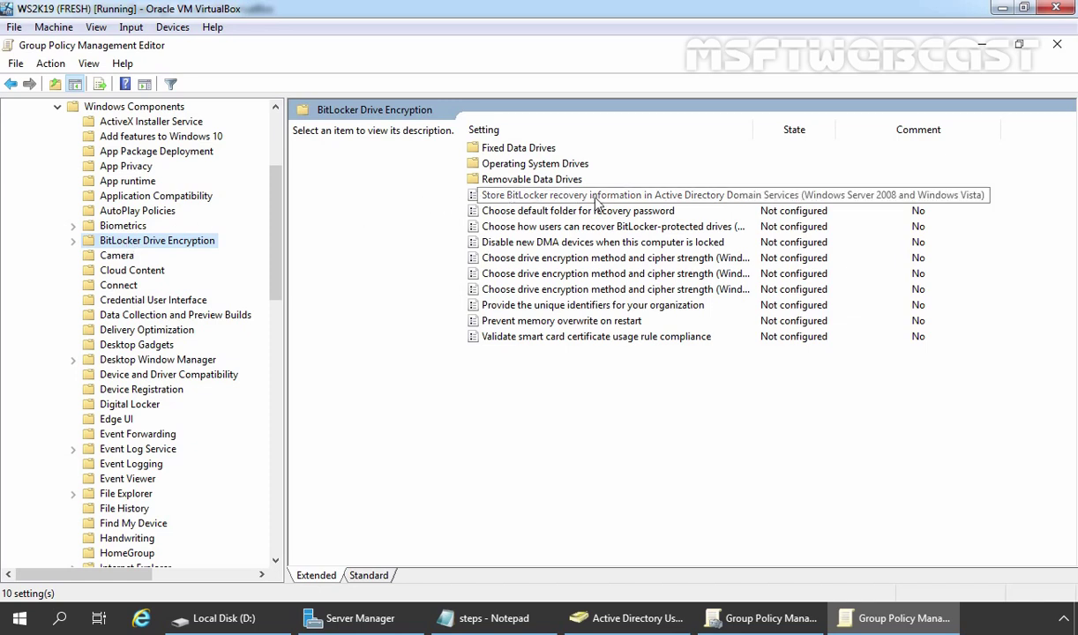
Enable "Store BitLocker recovery information in Active Directory Domain Services", requiring backup to AD DS of recovery passwords and key packages
{"action": "double_click", "coordinate": [504, 200]}
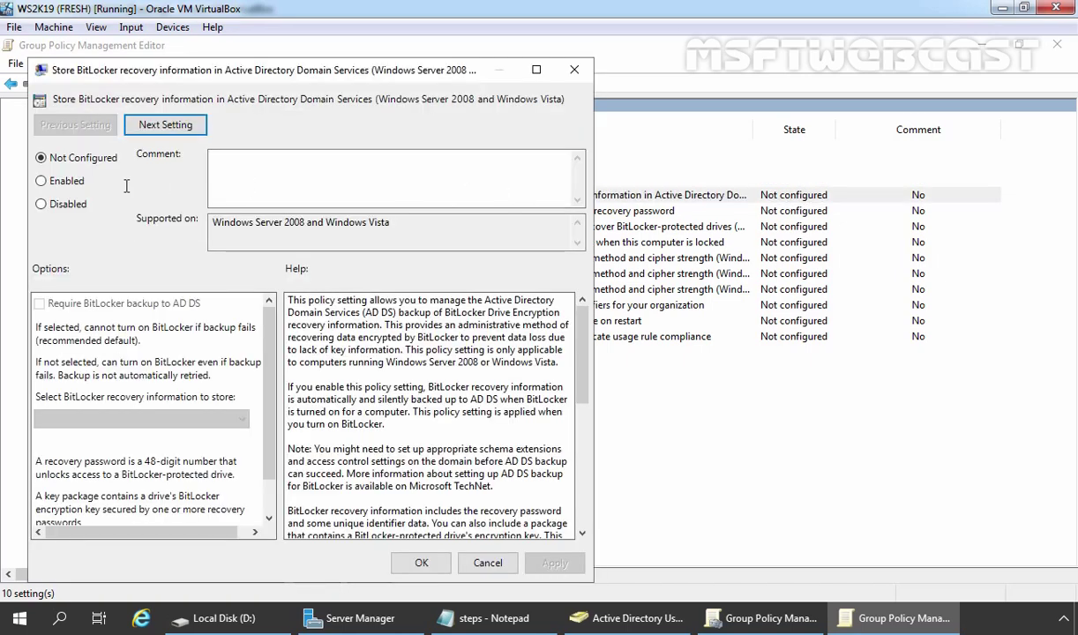
{"action": "left_click", "coordinate": [41, 182]}
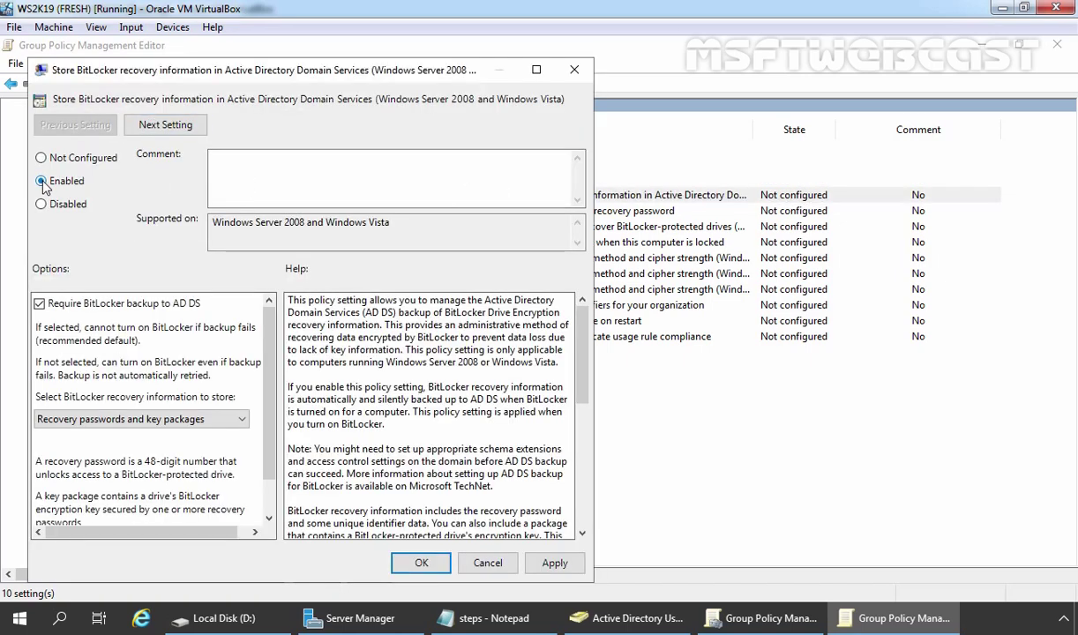
{"action": "left_click", "coordinate": [553, 562]}
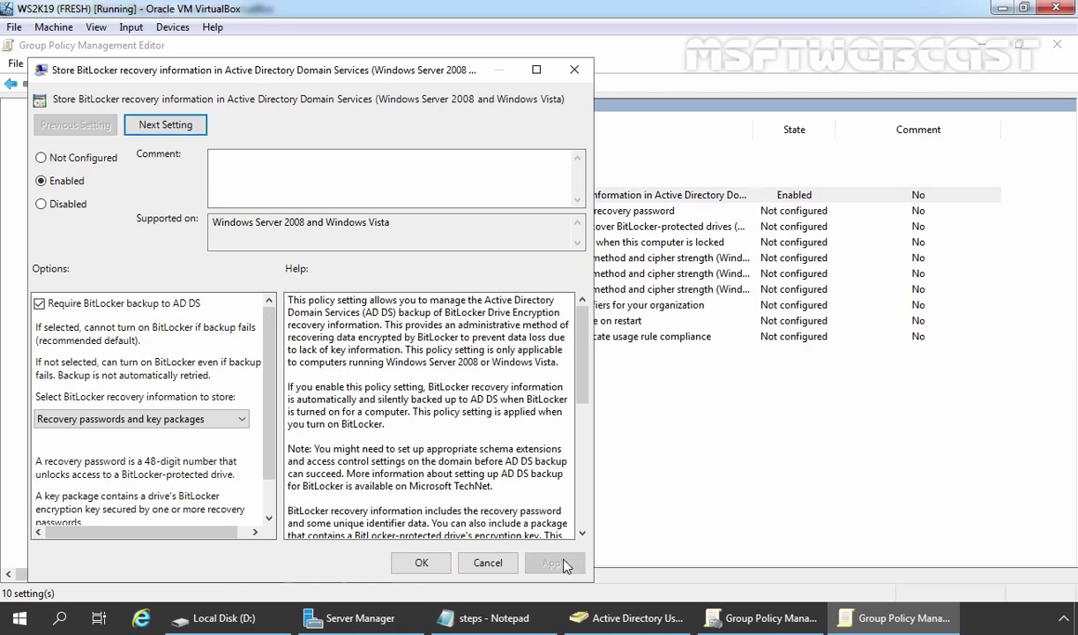
{"action": "left_click", "coordinate": [421, 563]}
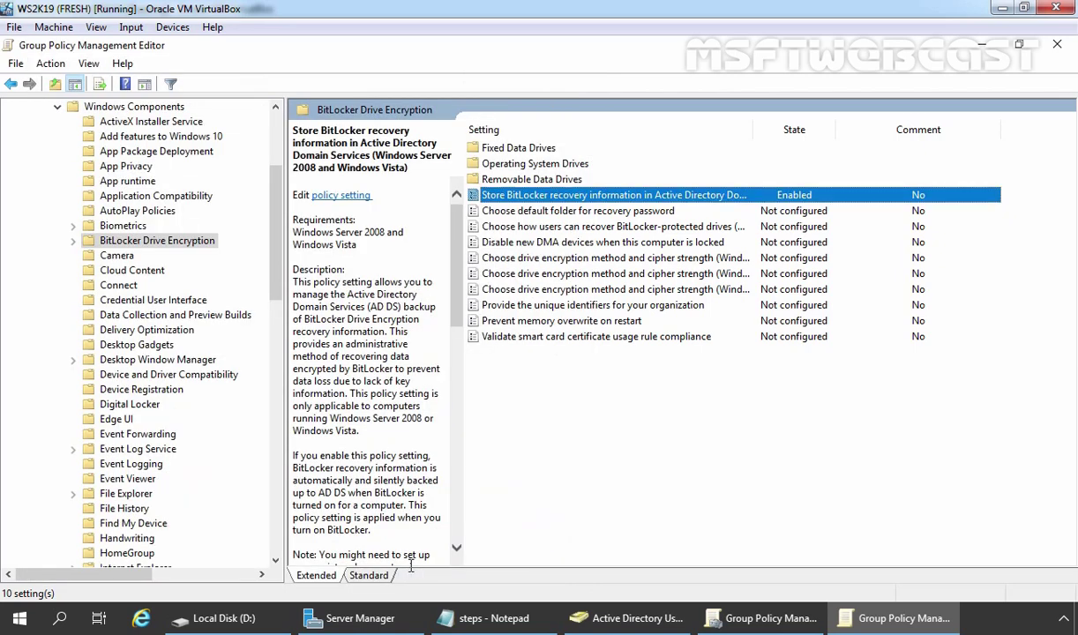
Enable "Require additional authentication at startup" for Operating System Drives, allowing BitLocker without a compatible TPM
{"action": "double_click", "coordinate": [111, 244]}
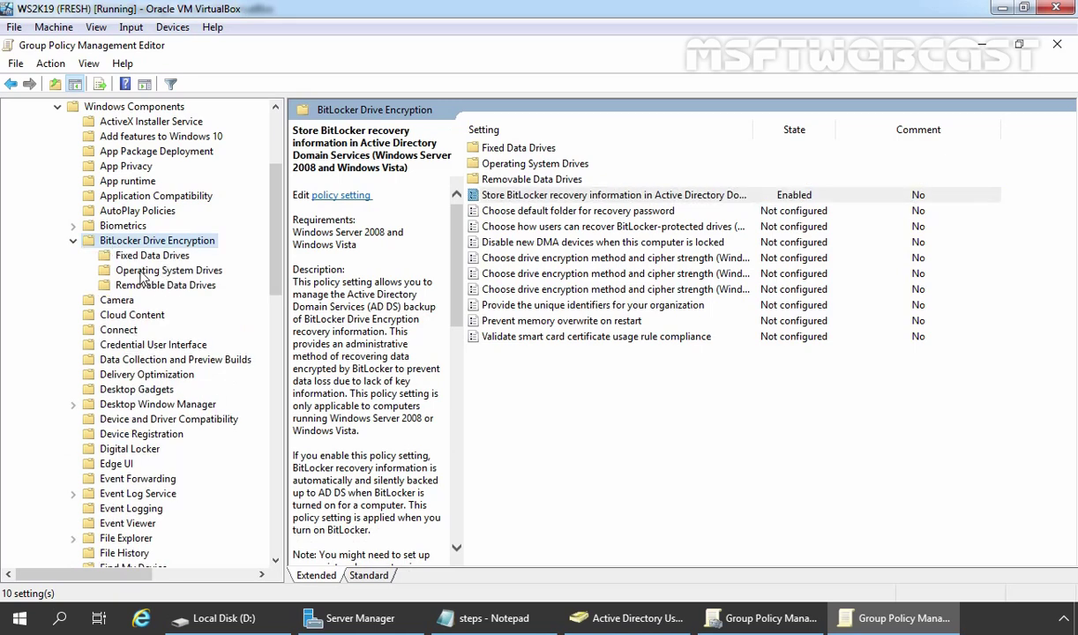
{"action": "left_click", "coordinate": [142, 272]}
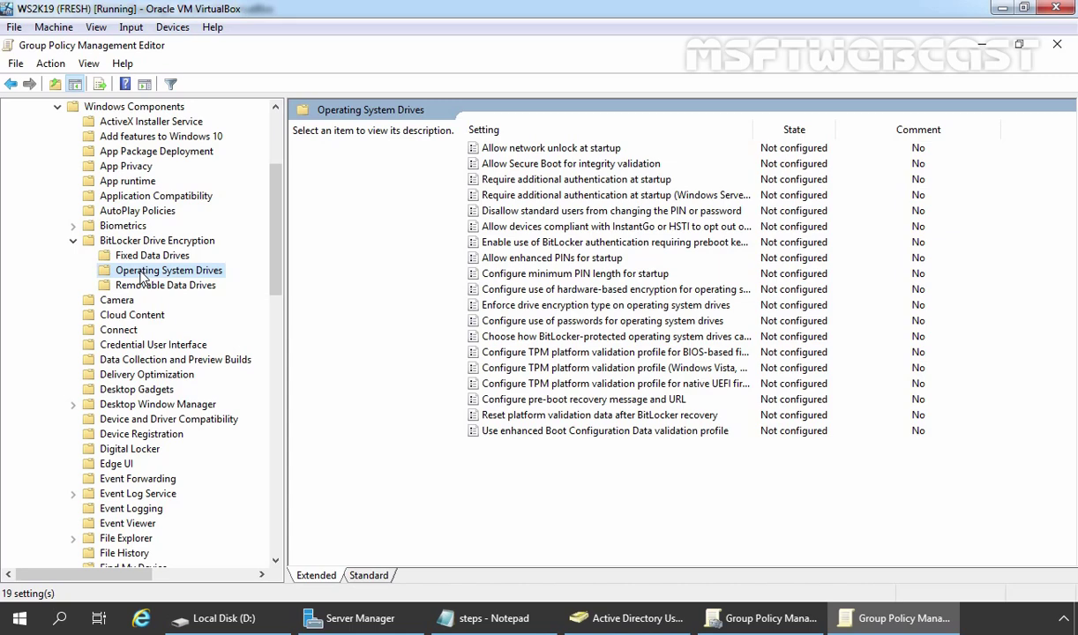
{"action": "left_click", "coordinate": [518, 178]}
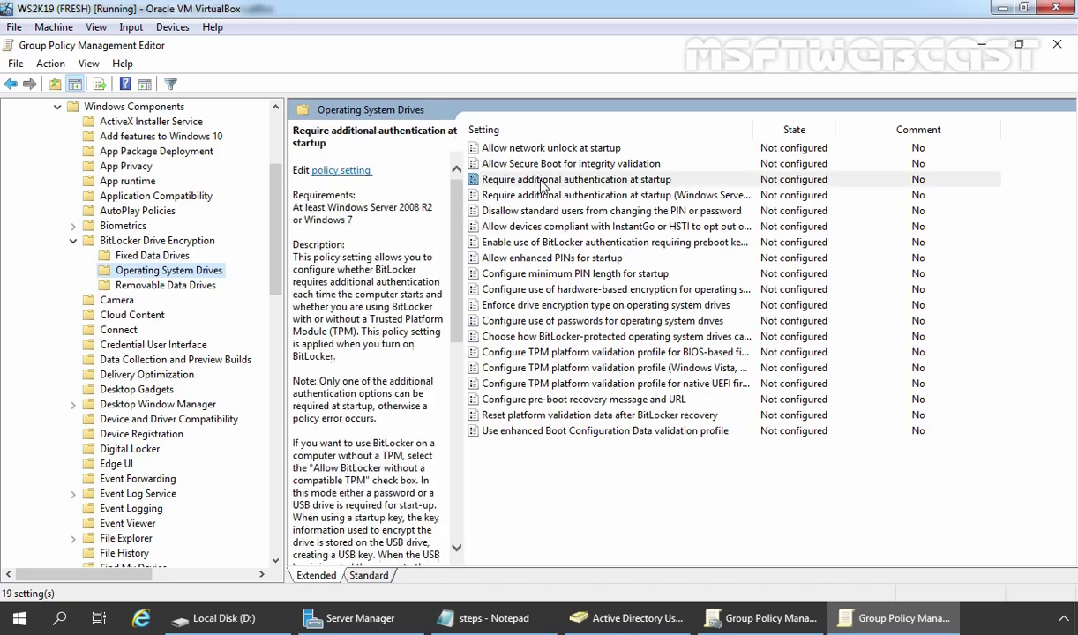
{"action": "double_click", "coordinate": [634, 181]}
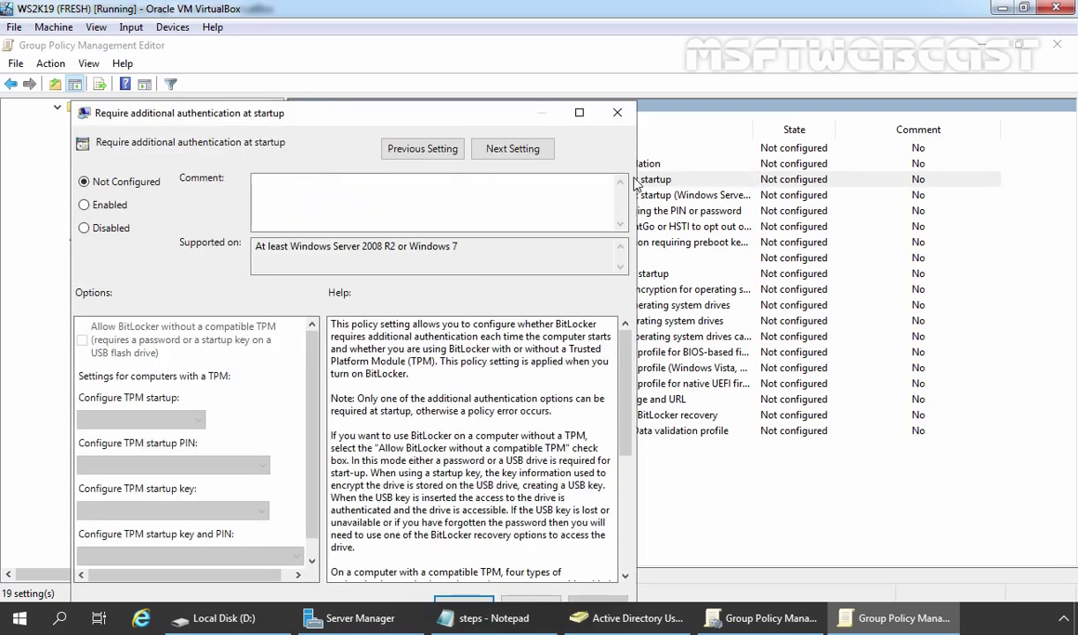
{"action": "left_click", "coordinate": [84, 204]}
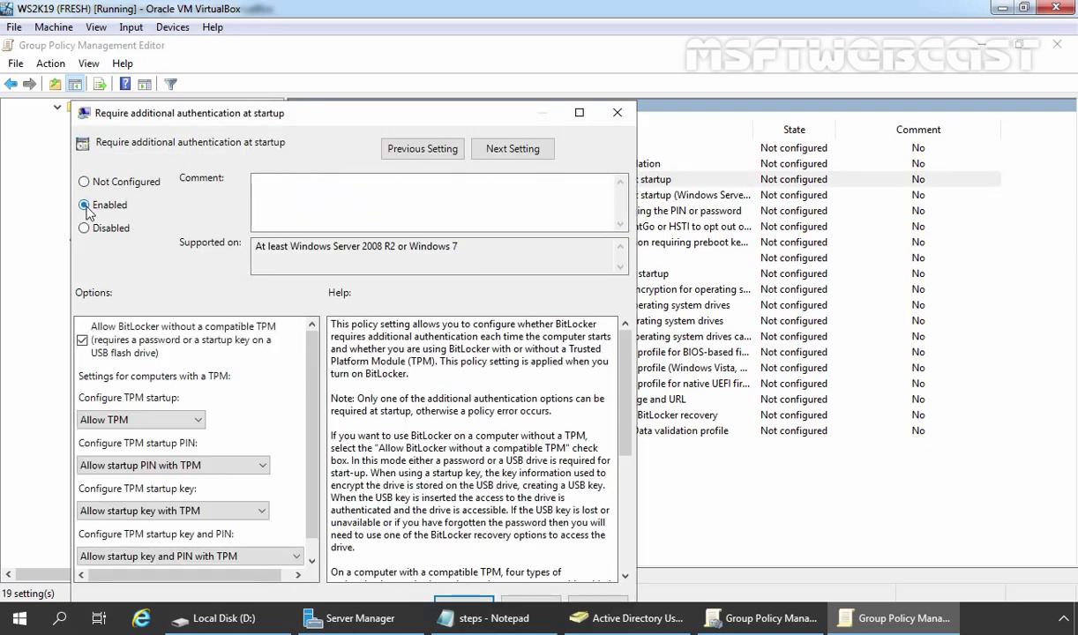
{"action": "left_click_drag", "start_coordinate": [274, 79], "coordinate": [274, 79]}
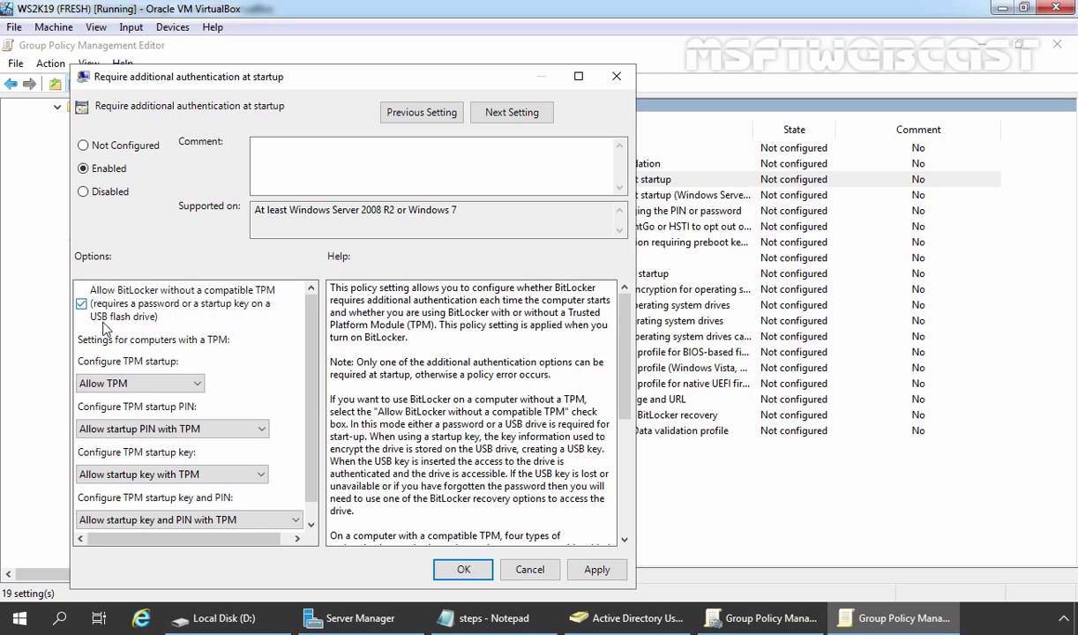
{"action": "left_click", "coordinate": [593, 570]}
{"action": "left_click", "coordinate": [464, 571]}
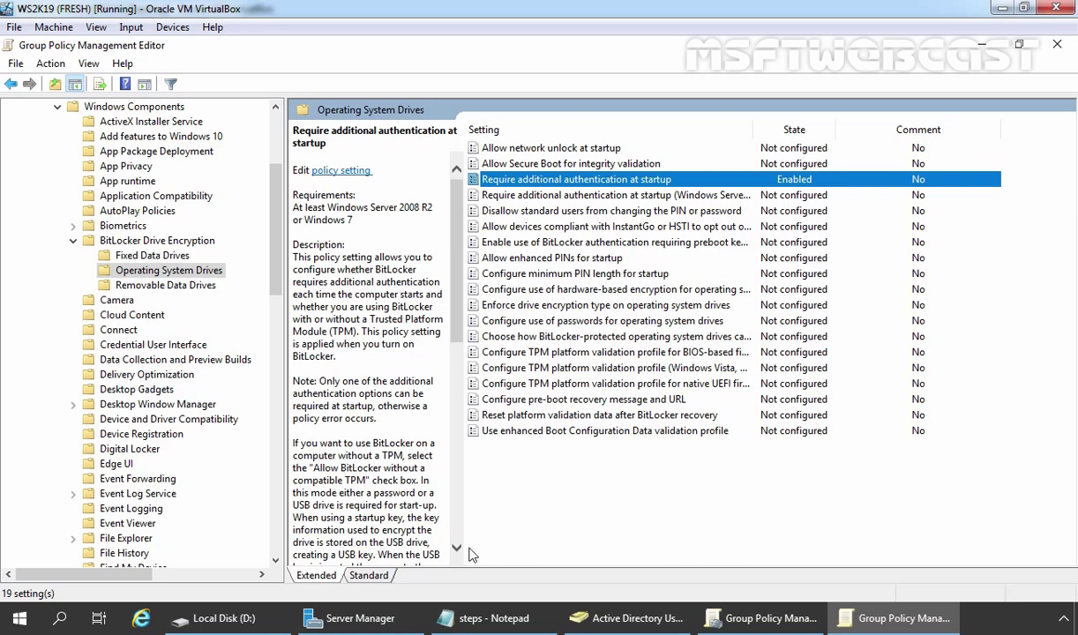
Enable "Choose how BitLocker-protected operating system drives can be recovered", with AD DS storage set to Store recovery passwords and key packages
{"action": "left_click", "coordinate": [492, 341]}
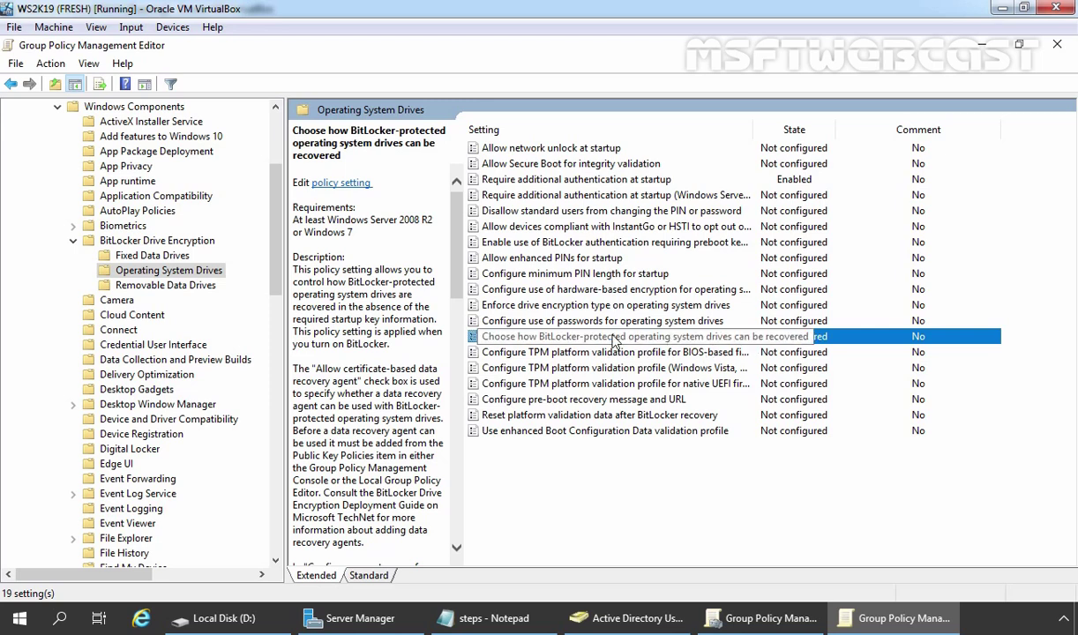
{"action": "double_click", "coordinate": [523, 340]}
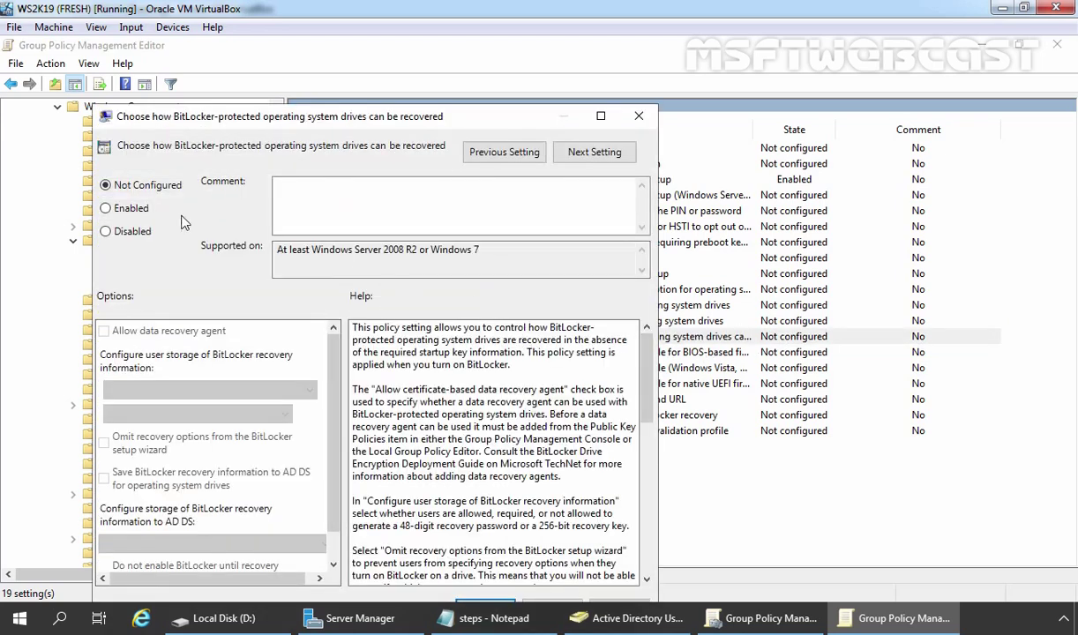
{"action": "left_click", "coordinate": [106, 208]}
{"action": "left_click_drag", "start_coordinate": [238, 114], "coordinate": [235, 78]}
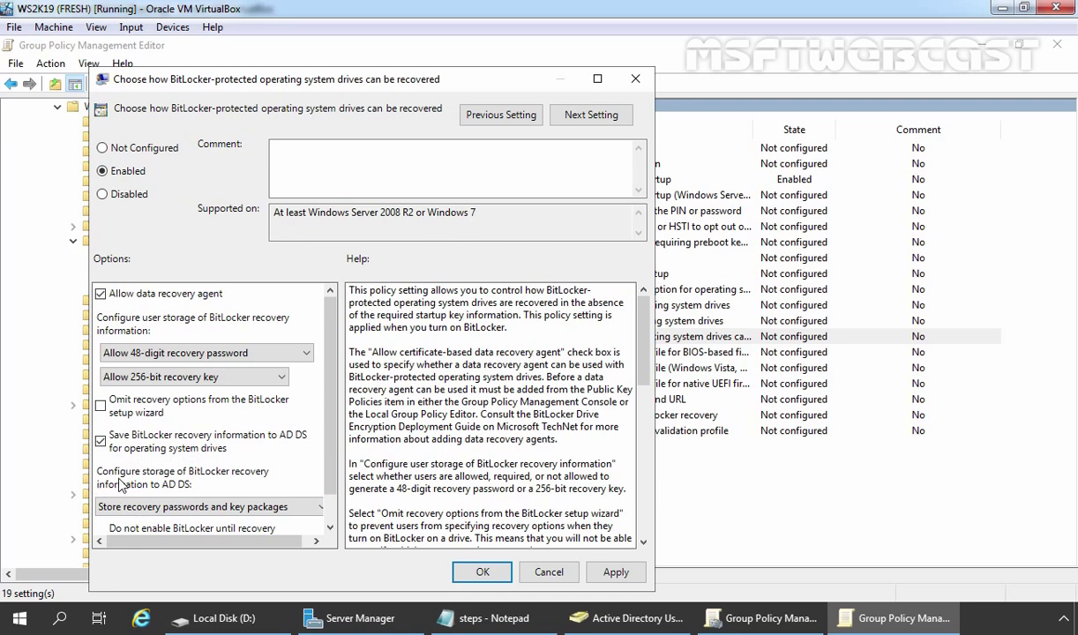
{"action": "left_click", "coordinate": [170, 509]}
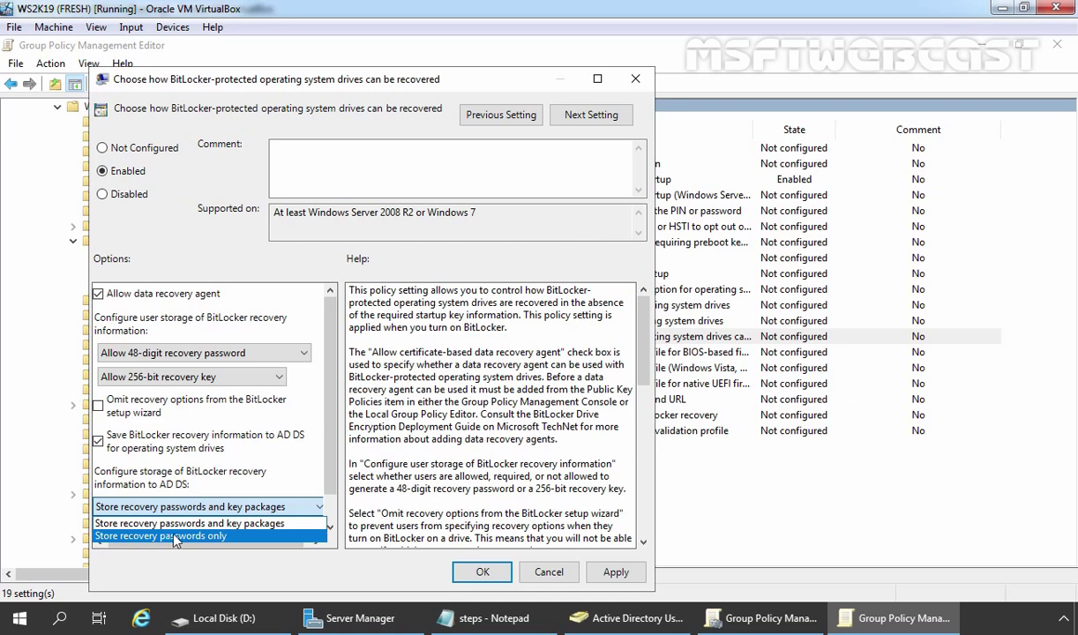
{"action": "left_click", "coordinate": [167, 524]}
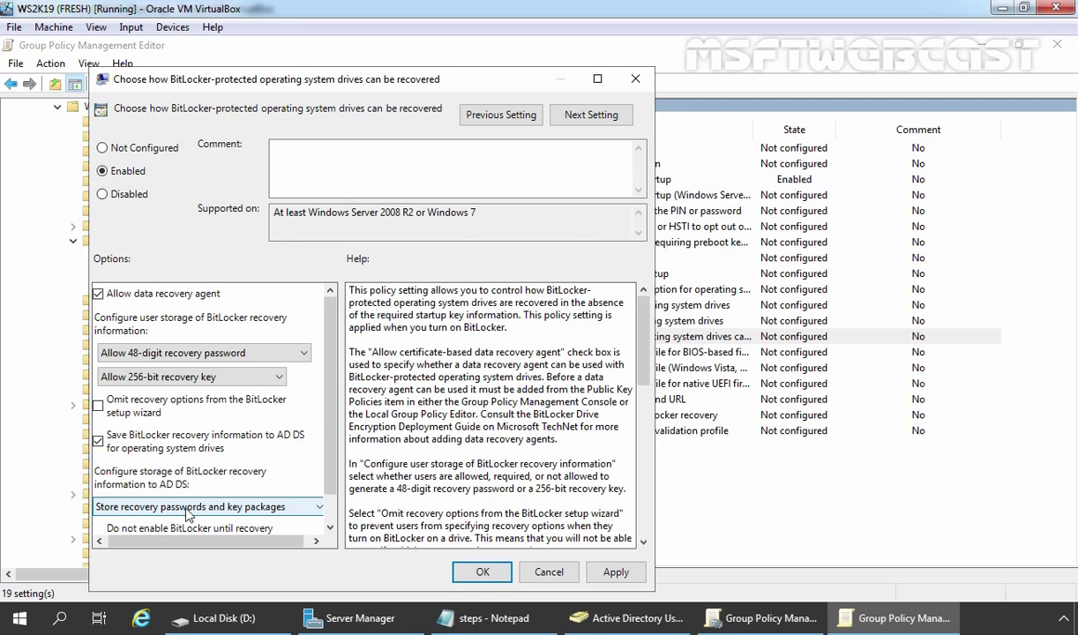
{"action": "left_click", "coordinate": [616, 573]}
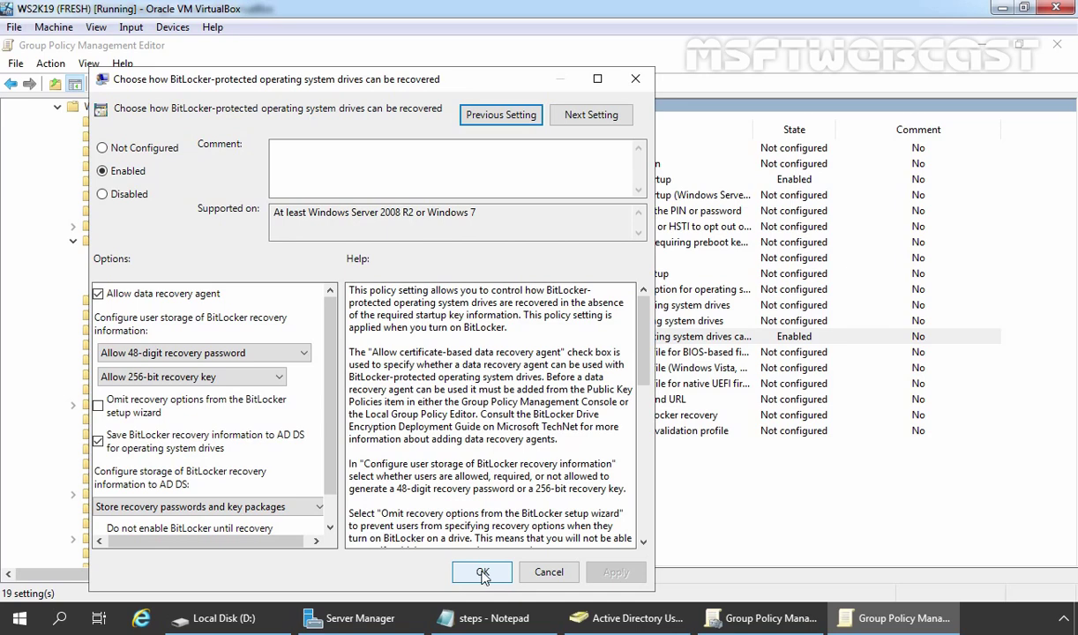
{"action": "left_click", "coordinate": [483, 574]}
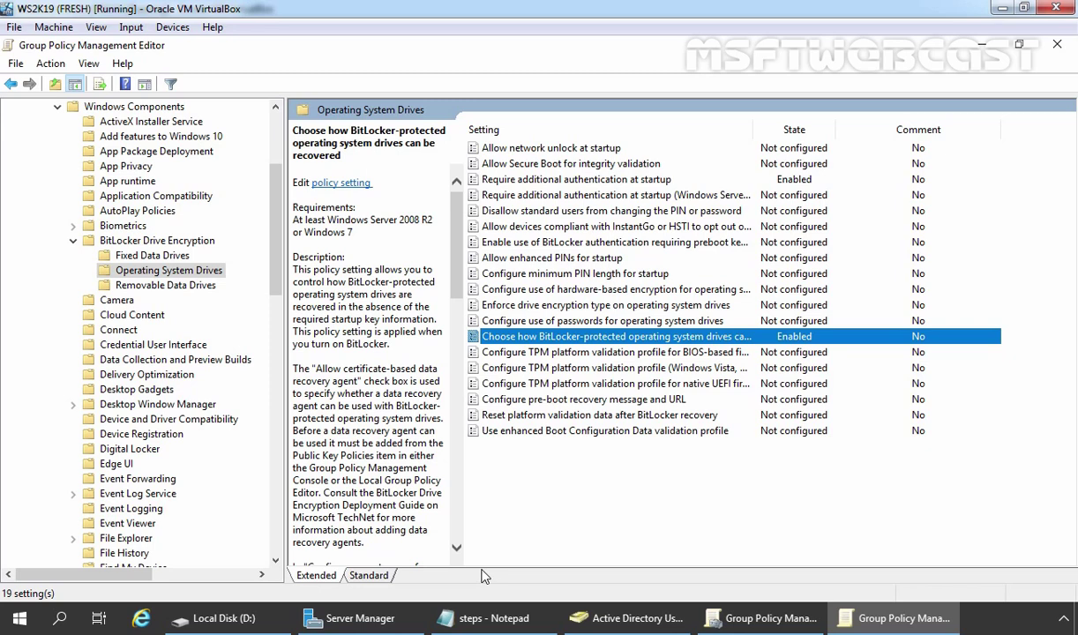
Review the Fixed Data Drives and Removable Data Drives settings under BitLocker Drive Encryption, and close the policy editor
{"action": "left_click", "coordinate": [119, 256]}
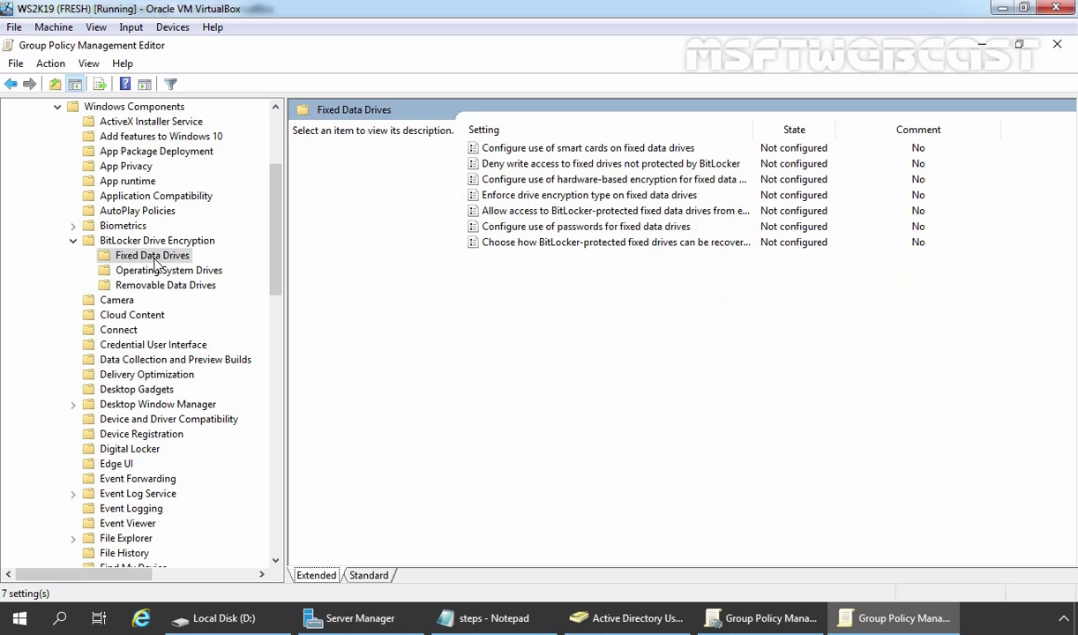
{"action": "left_click", "coordinate": [155, 286]}
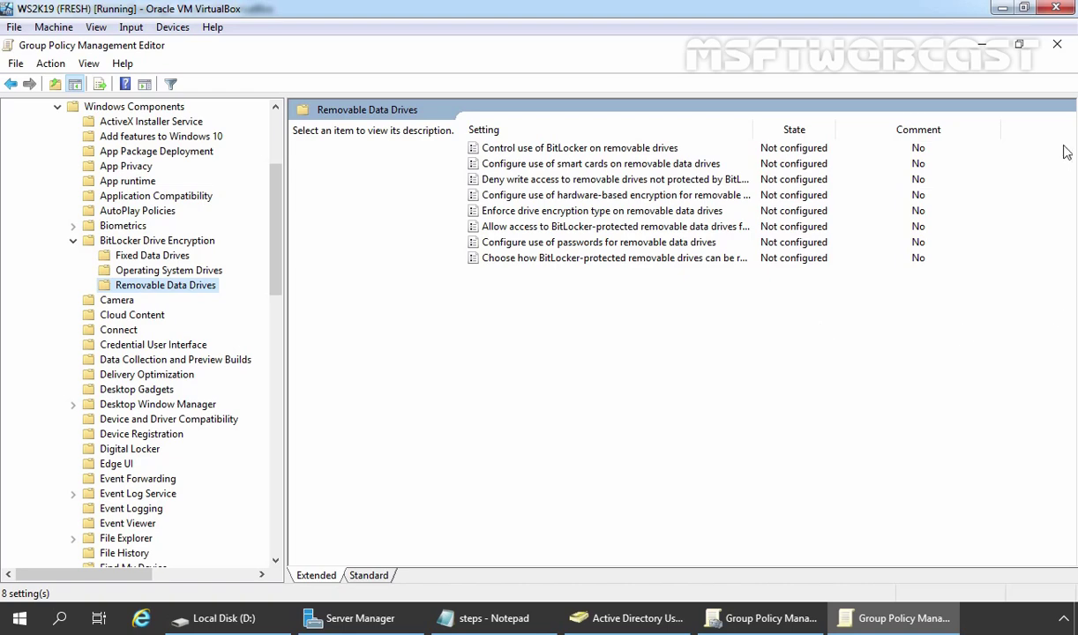
{"action": "left_click", "coordinate": [1056, 46]}
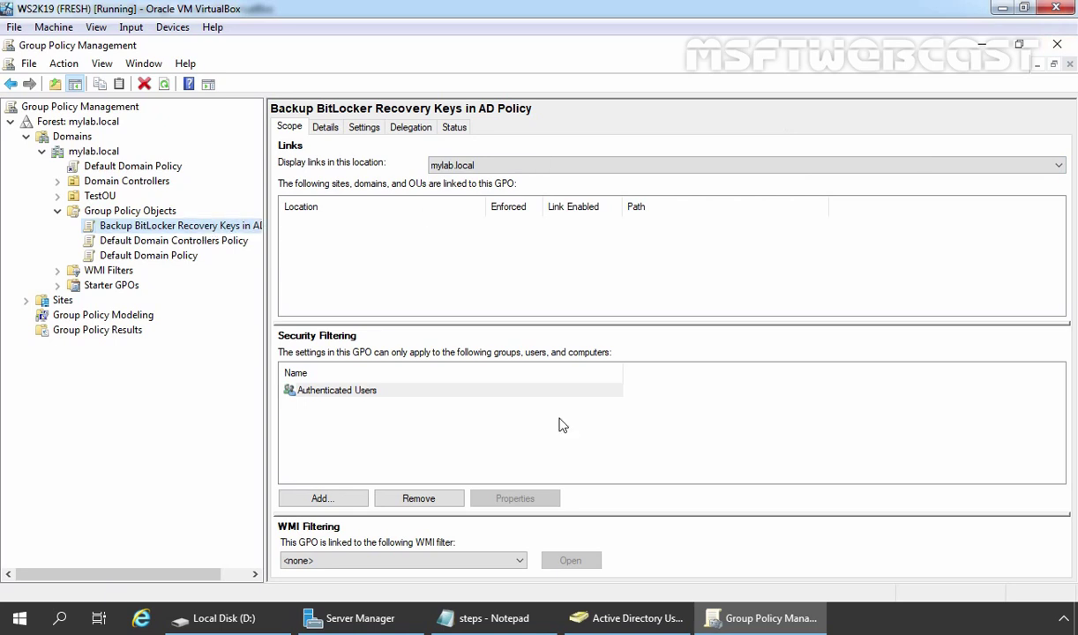
Switch to Active Directory Users and Computers and check the WS2K19-SRV02 computer account in the TestServerAccounts OU
{"action": "left_click", "coordinate": [625, 630]}
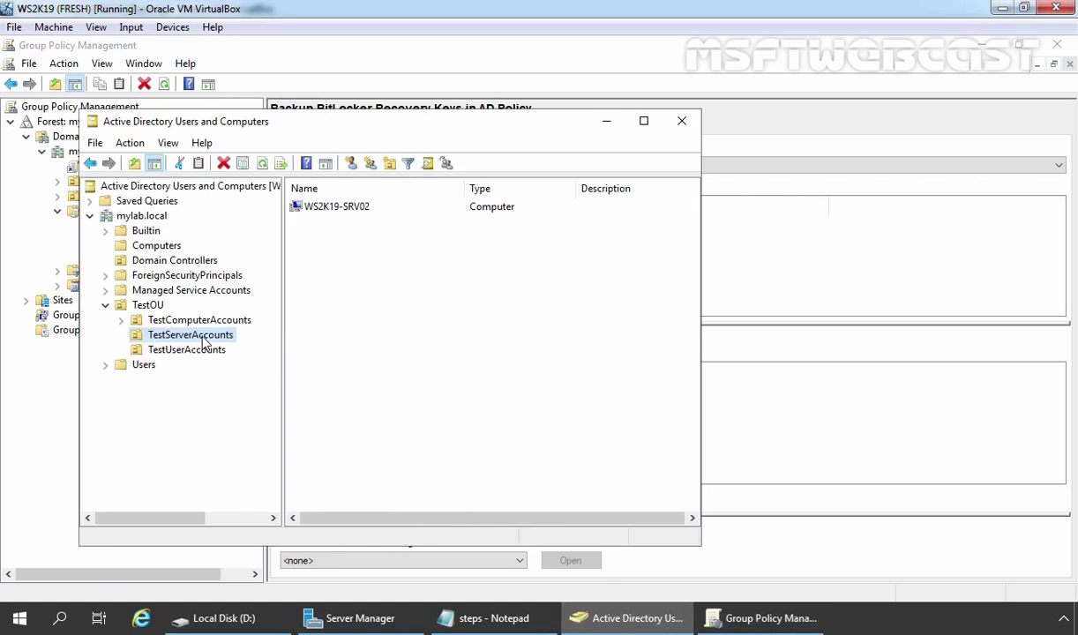
{"action": "left_click", "coordinate": [445, 289]}
{"action": "left_click_drag", "start_coordinate": [445, 290], "coordinate": [318, 208]}
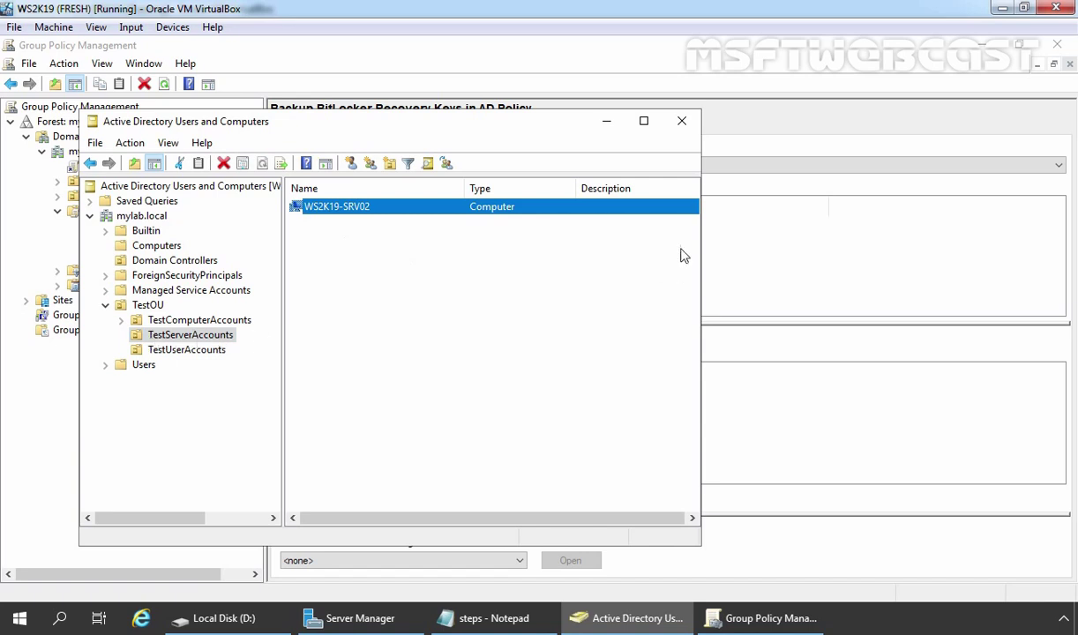
{"action": "left_click", "coordinate": [606, 124]}
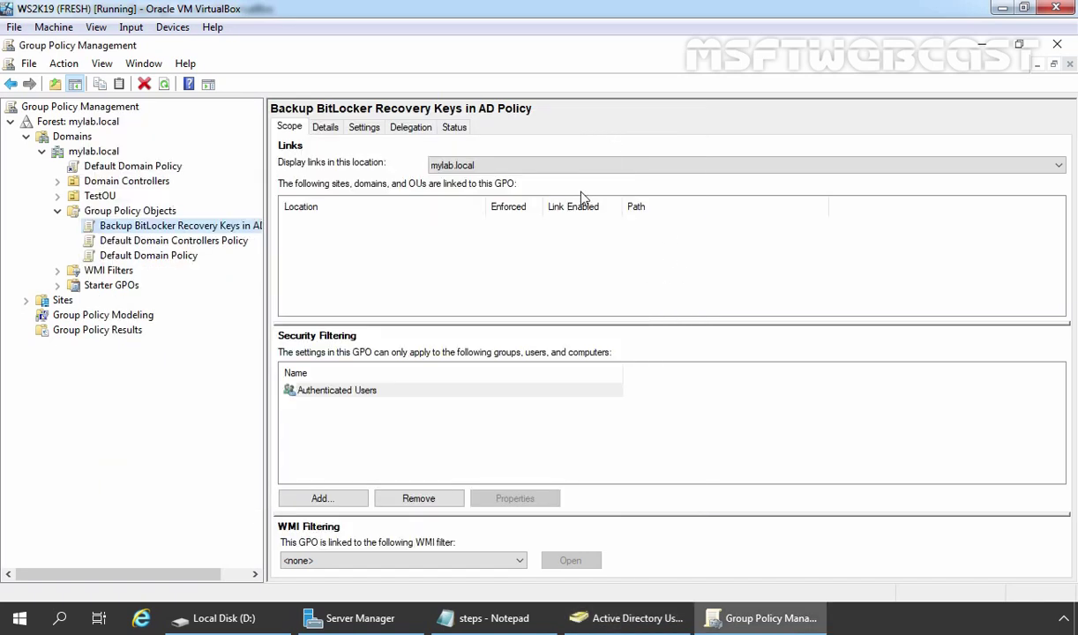
Link the existing "Backup BitLocker Recovery Keys in AD Policy" GPO to TestServerAccounts under TestOU, and bring up the steps notes in Notepad
{"action": "left_click", "coordinate": [97, 197]}
{"action": "left_click", "coordinate": [143, 223]}
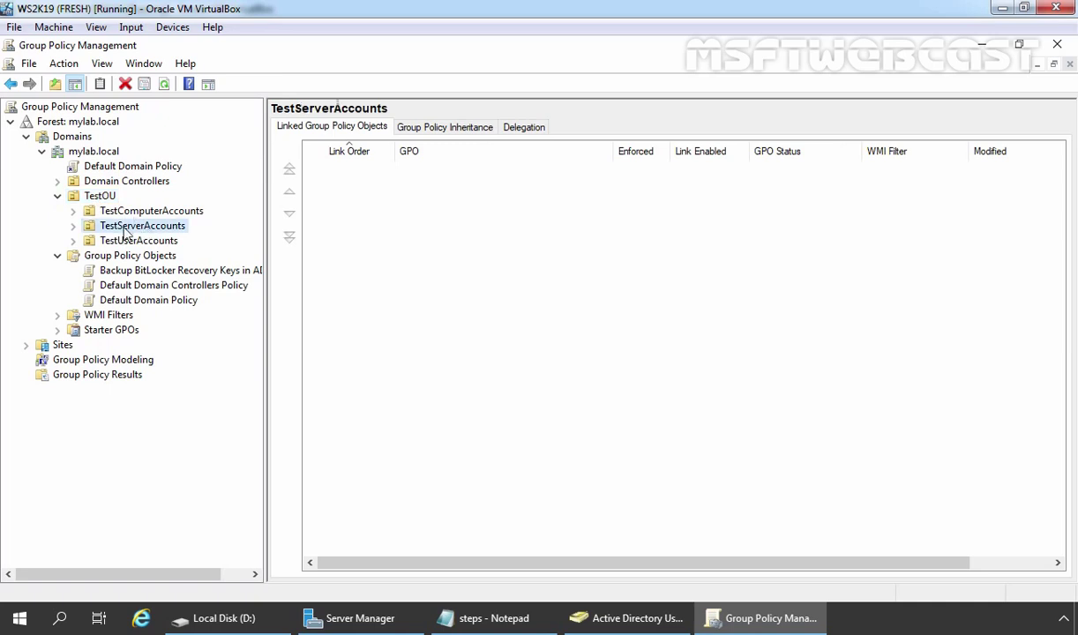
{"action": "right_click", "coordinate": [170, 231]}
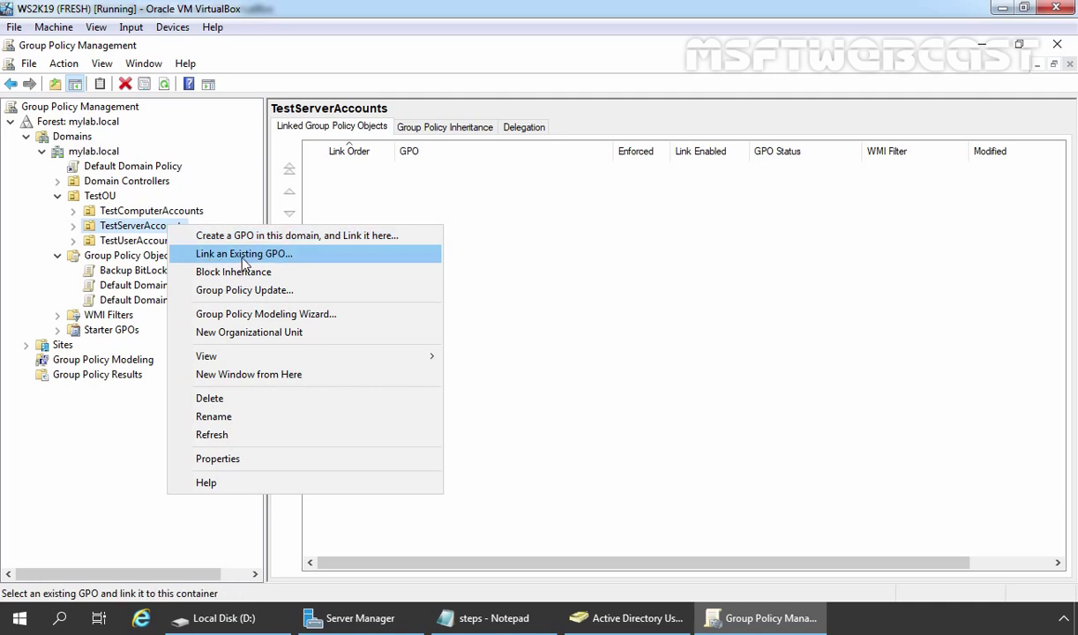
{"action": "left_click", "coordinate": [325, 258]}
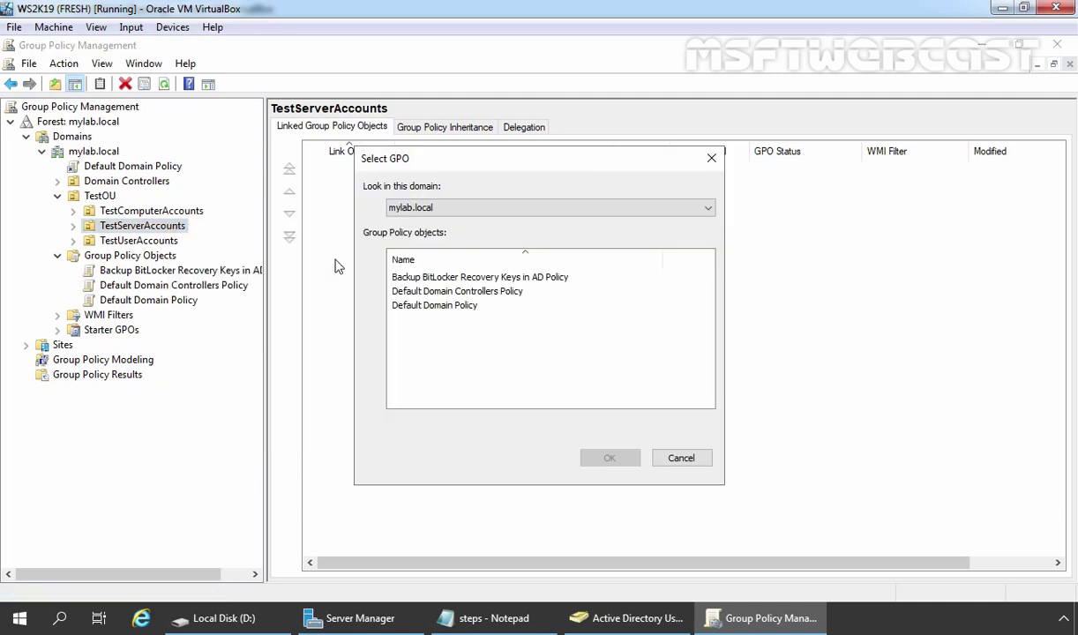
{"action": "left_click", "coordinate": [437, 279]}
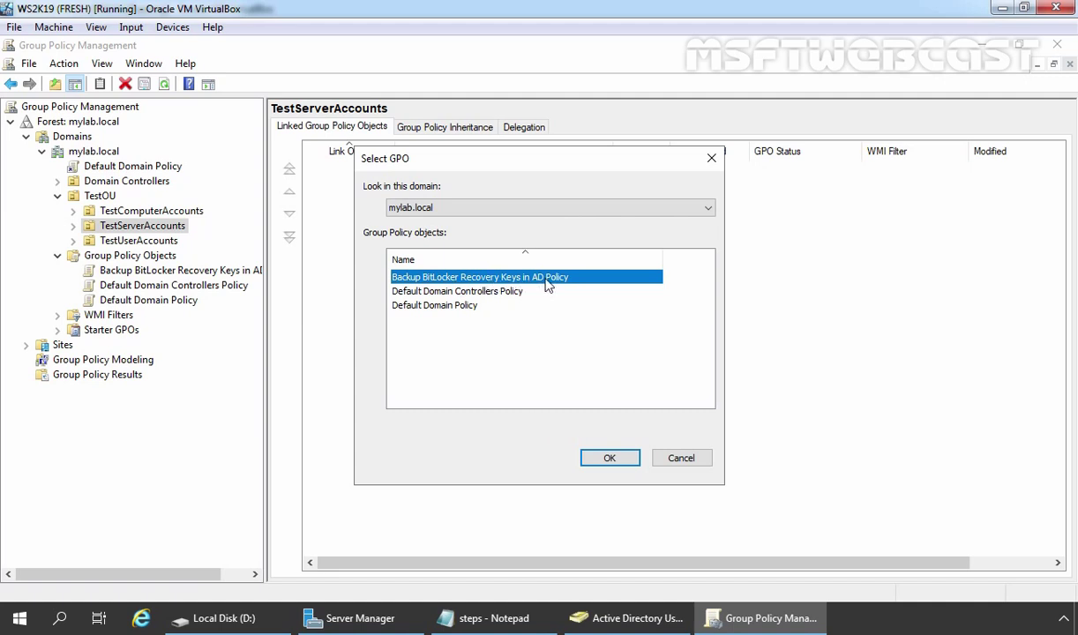
{"action": "left_click", "coordinate": [612, 463]}
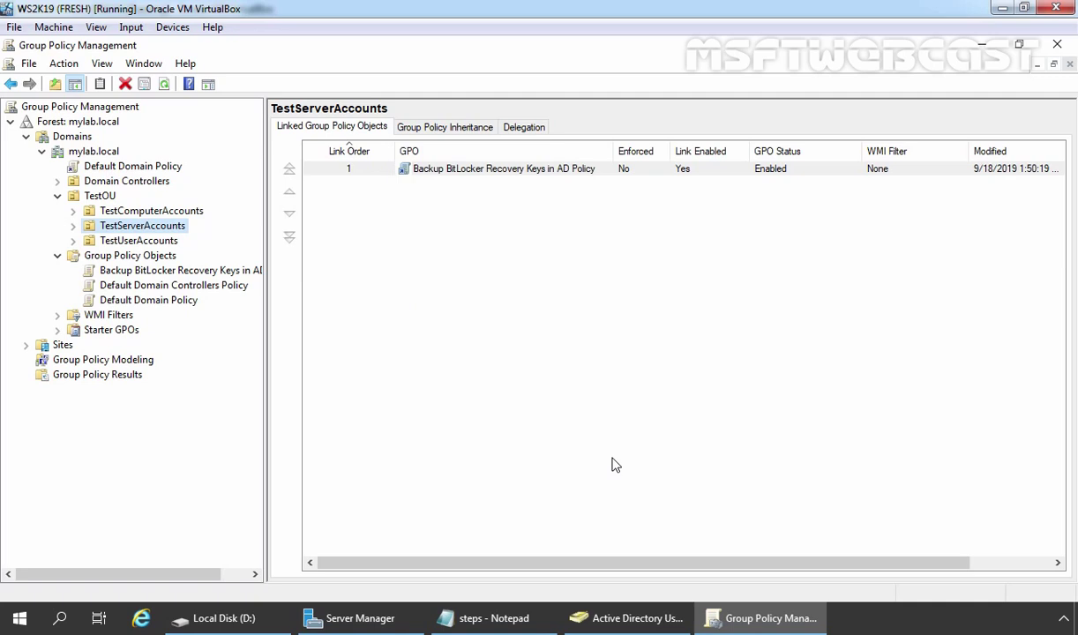
{"action": "double_click", "coordinate": [148, 226]}
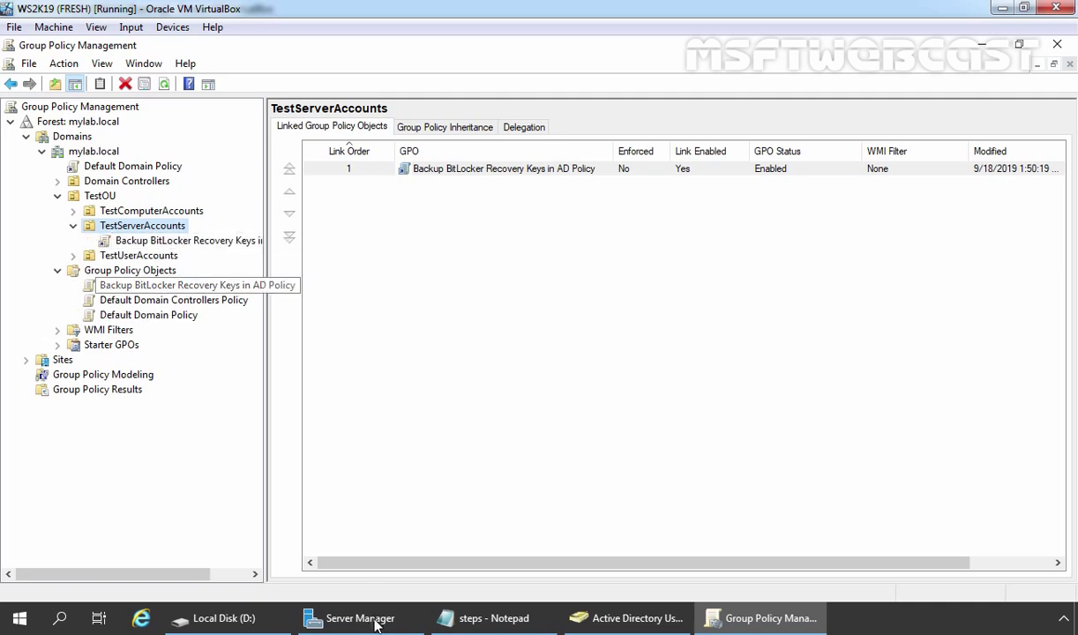
{"action": "left_click", "coordinate": [466, 618]}
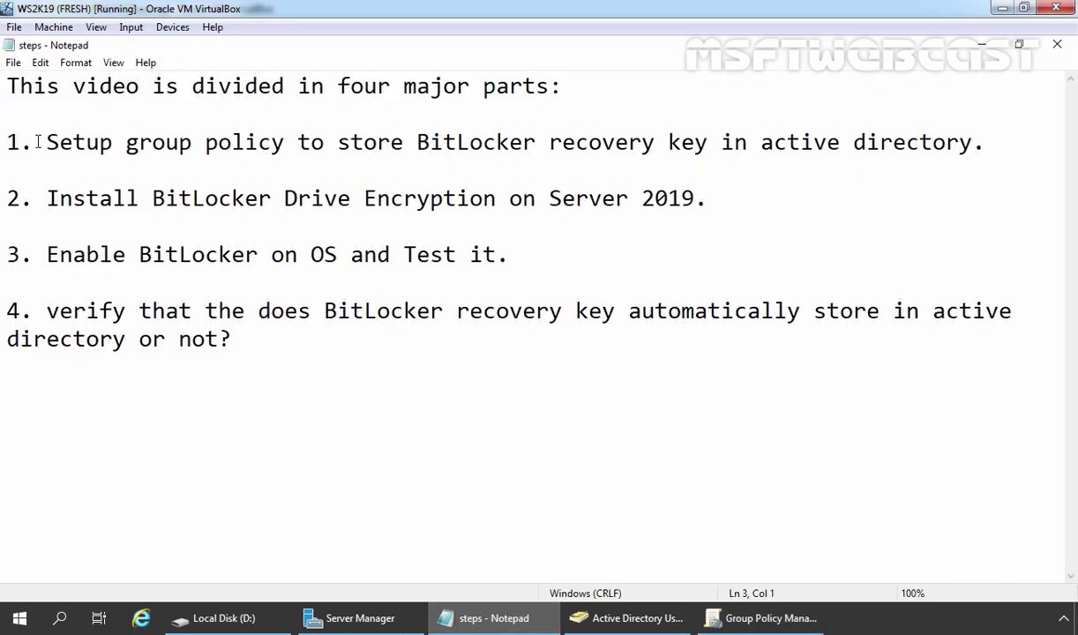
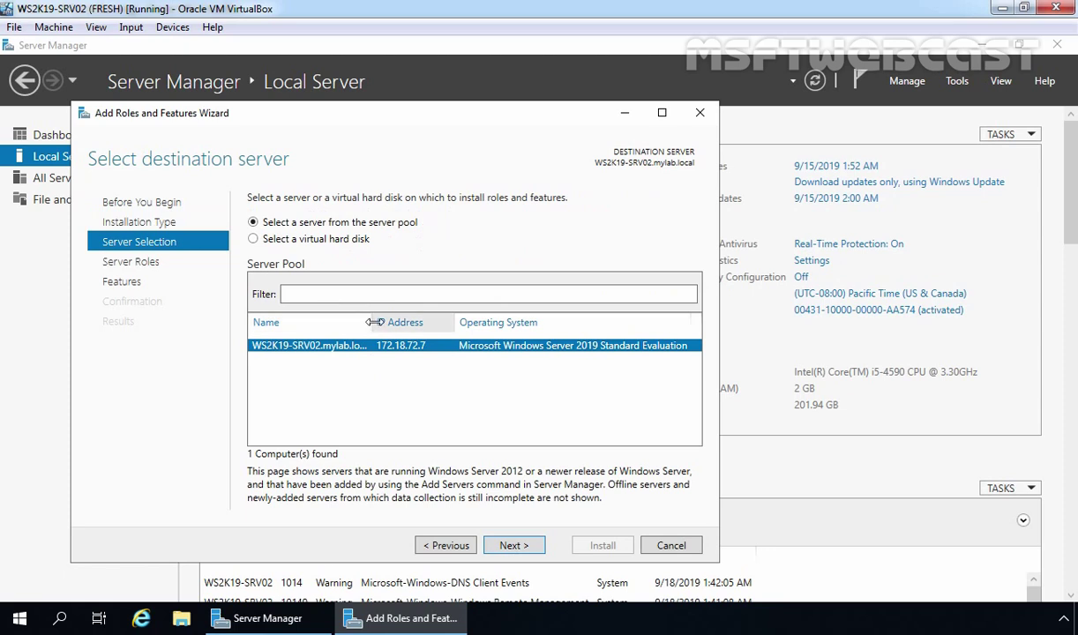
Install the BitLocker Drive Encryption feature on WS2K19-SRV02.mylab.local, including its required features and management tools, without adding any server roles
{"action": "double_click", "coordinate": [372, 323]}
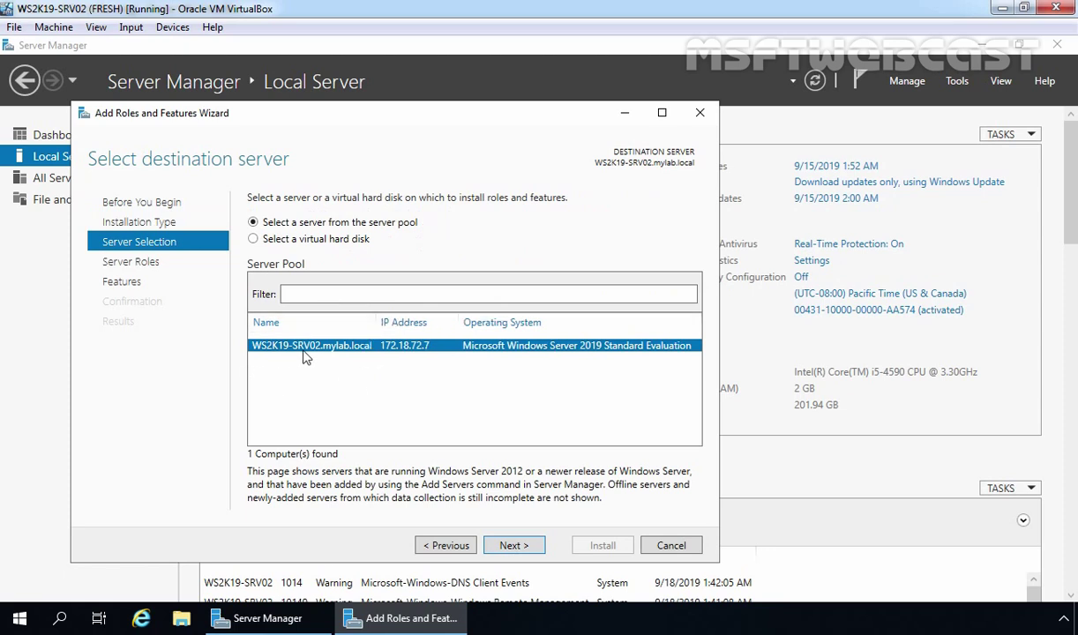
{"action": "left_click", "coordinate": [515, 547]}
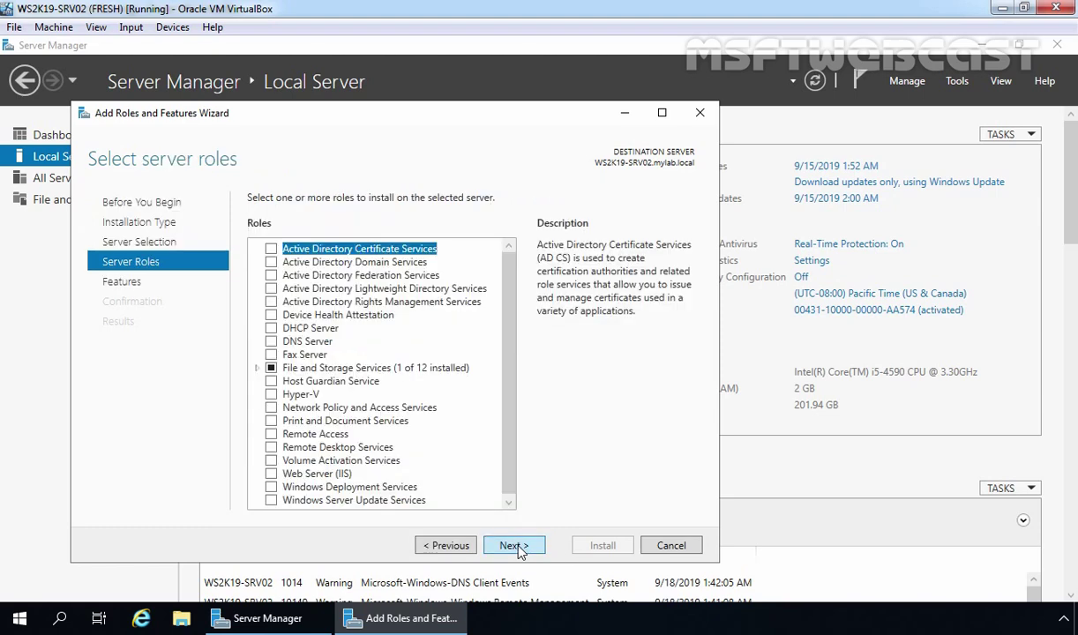
{"action": "left_click", "coordinate": [515, 547]}
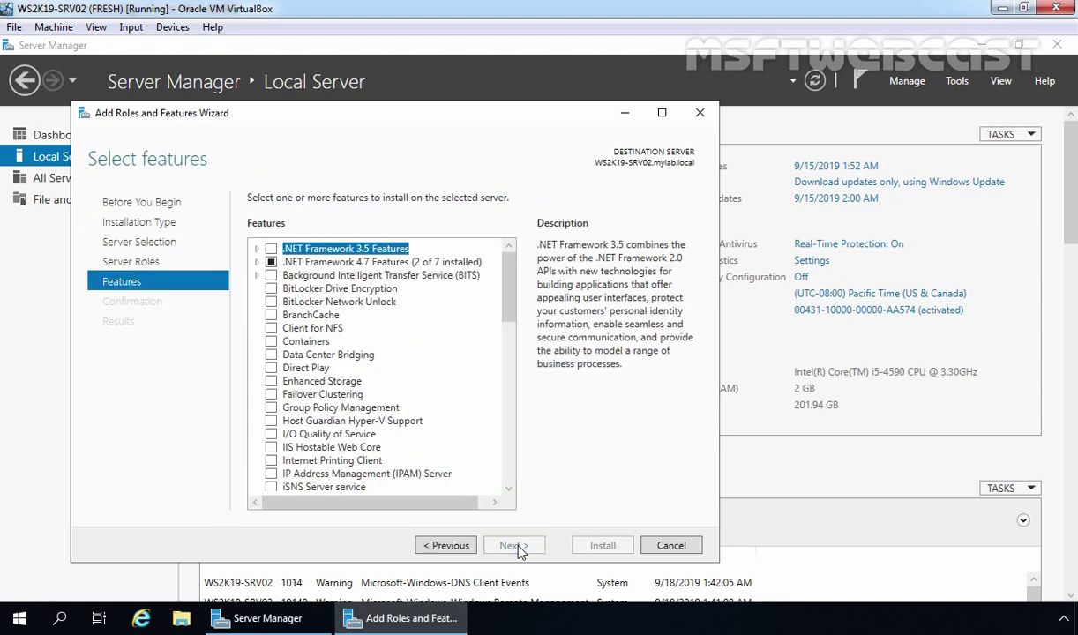
{"action": "left_click", "coordinate": [305, 288]}
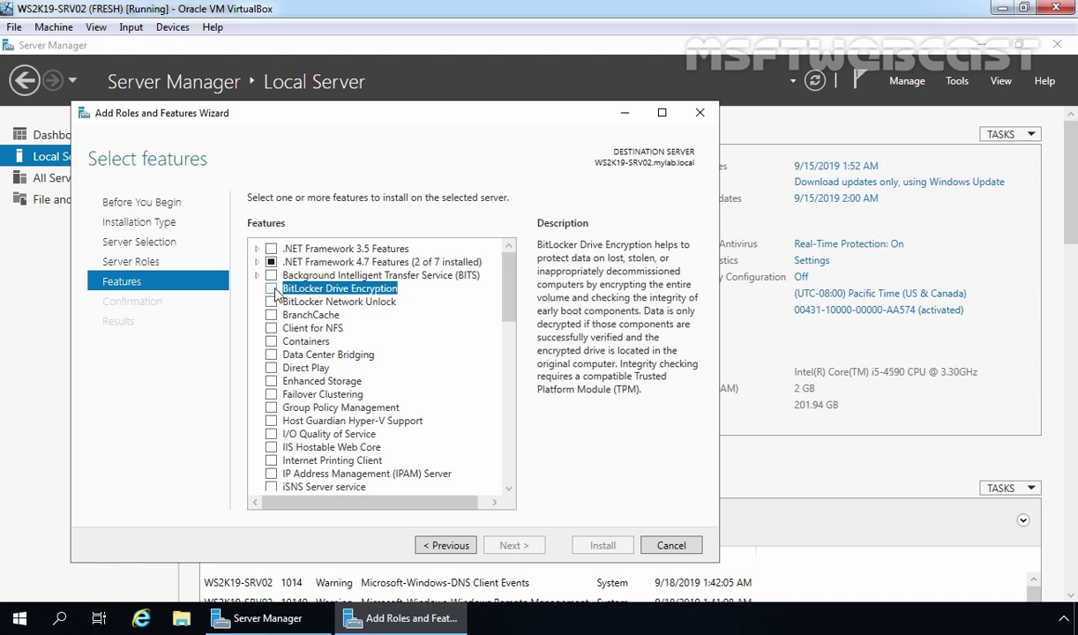
{"action": "left_click", "coordinate": [271, 290]}
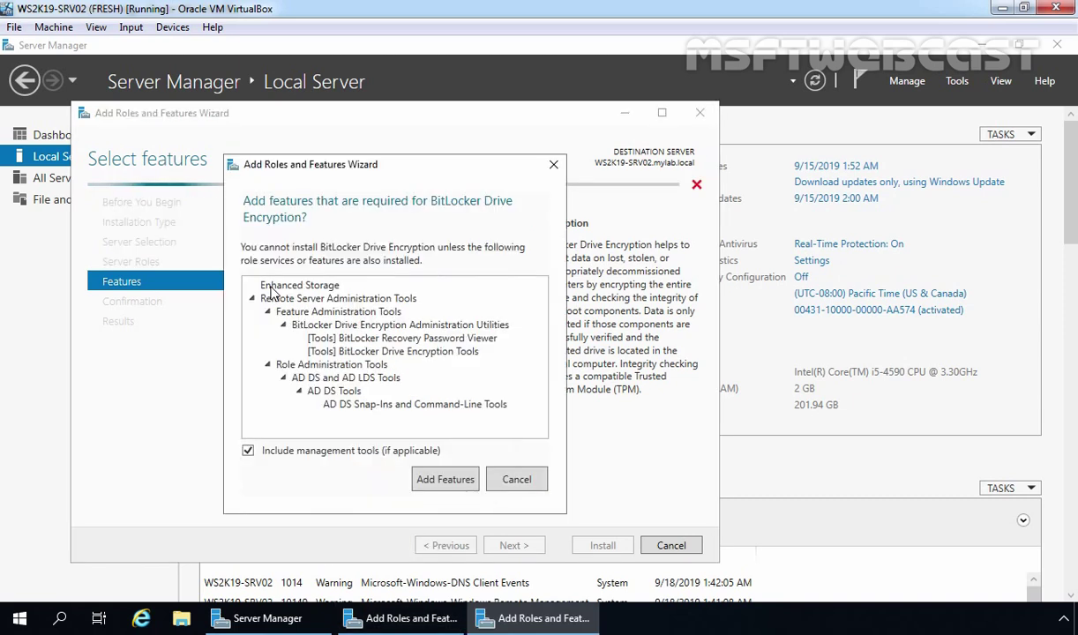
{"action": "left_click", "coordinate": [445, 481]}
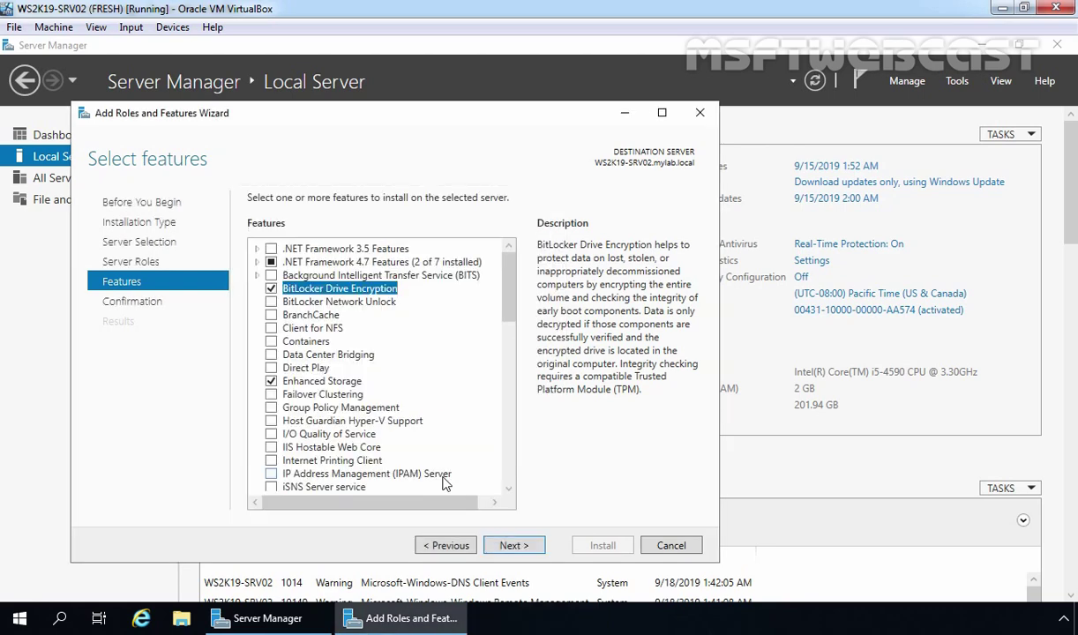
{"action": "left_click", "coordinate": [514, 545]}
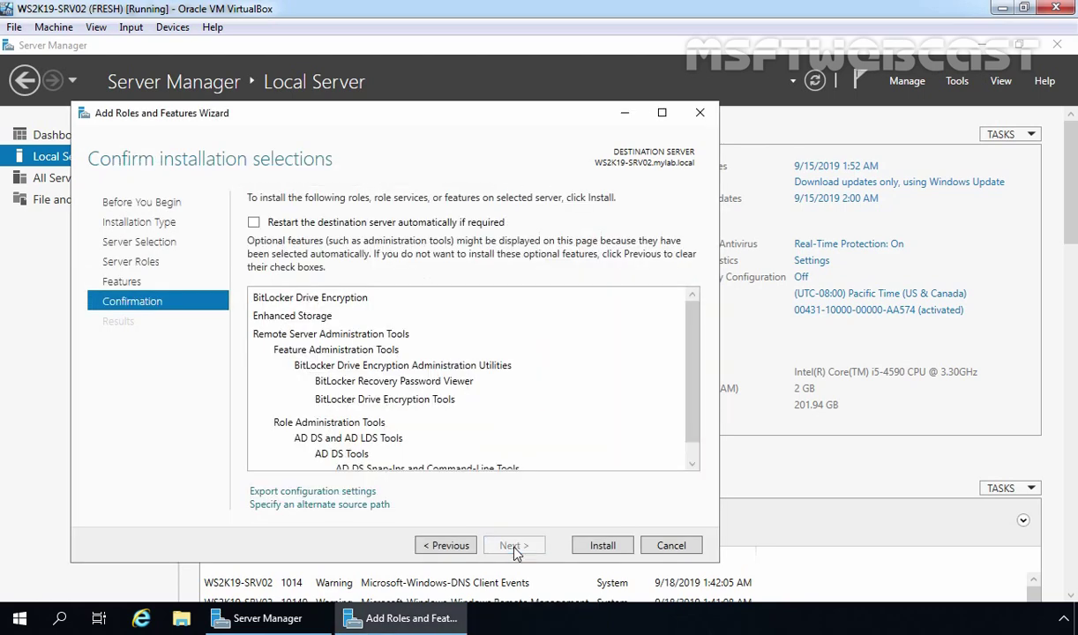
{"action": "left_click", "coordinate": [604, 547]}
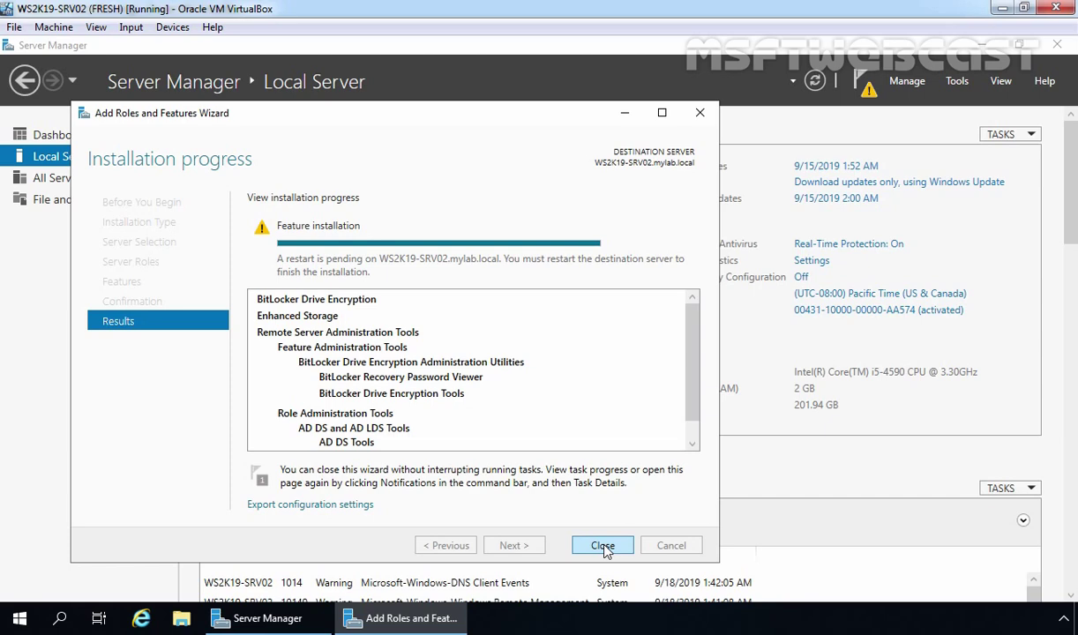
{"action": "left_click", "coordinate": [604, 546]}
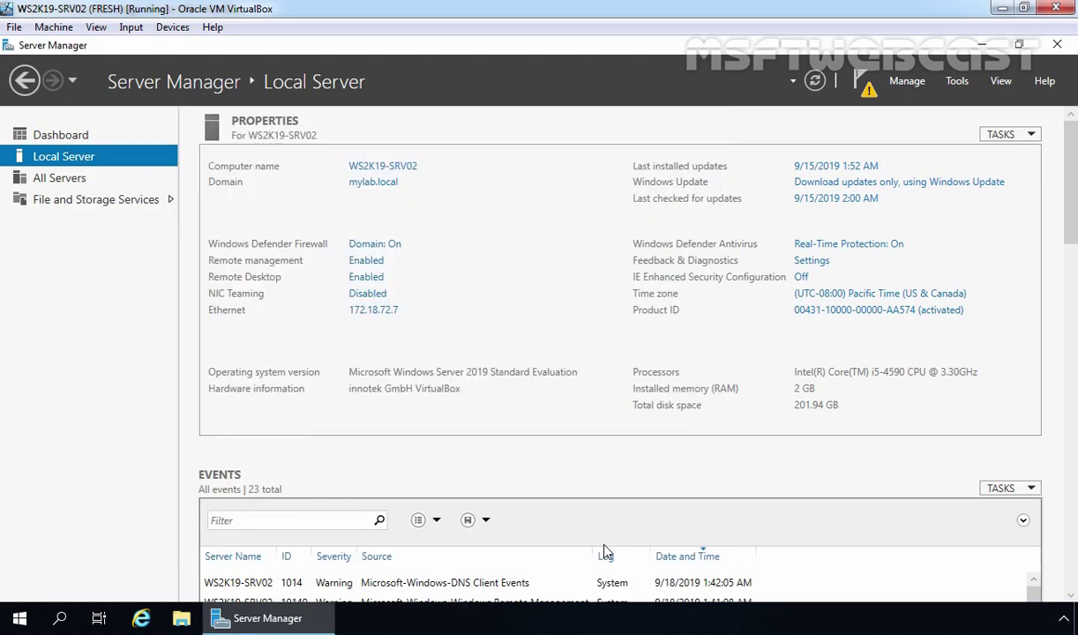
Close Server Manager and restart the server, keeping Other (Planned) as the shutdown reason
{"action": "left_click", "coordinate": [1058, 46]}
{"action": "key", "text": "alt+F4"}
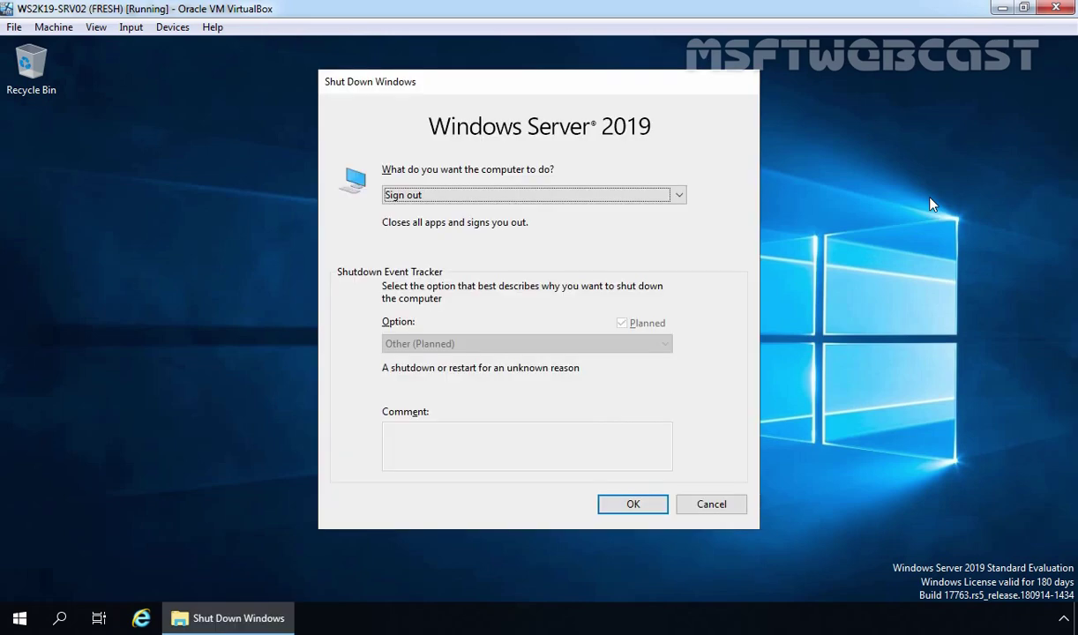
{"action": "key", "text": "r"}
{"action": "key", "text": "Tab"}
{"action": "key", "text": "Tab"}
{"action": "key", "text": "Tab"}
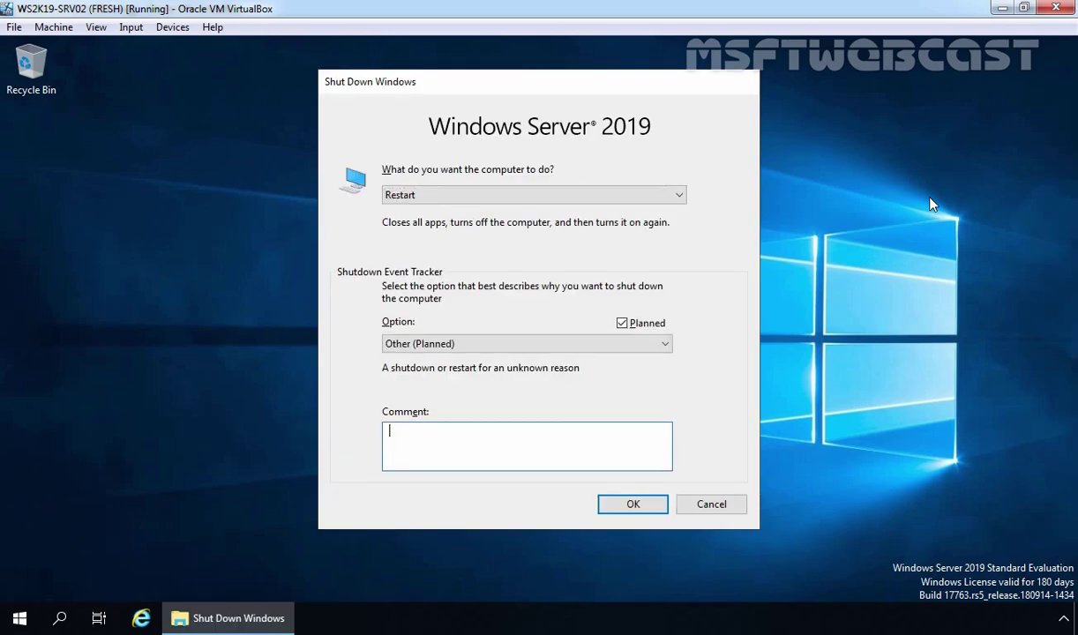
{"action": "key", "text": "Return"}
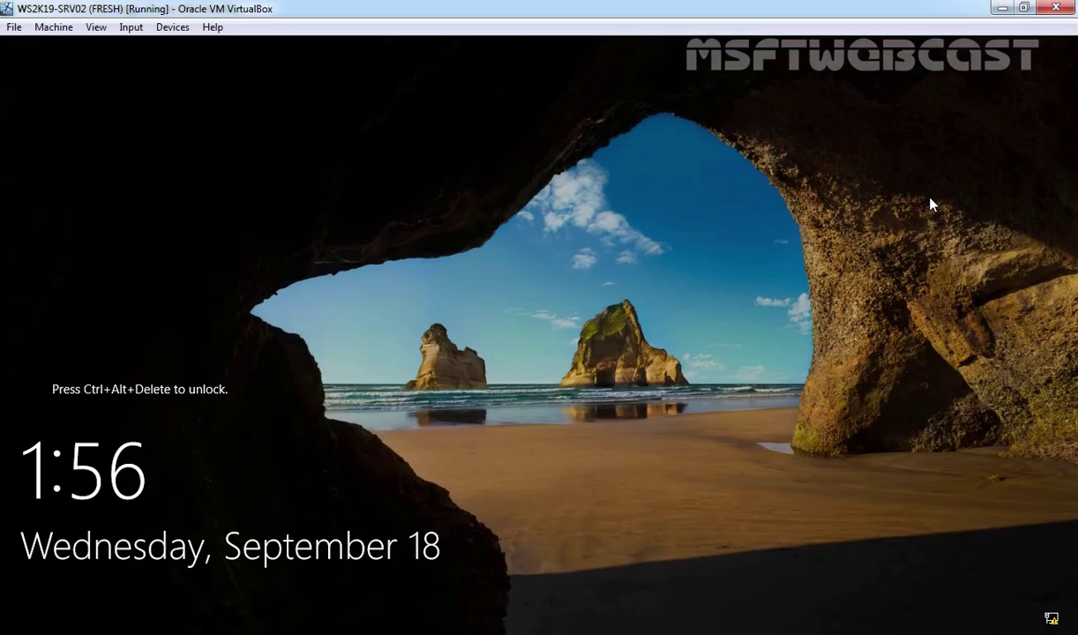
Unlock the restarted server and sign in to the domain administrator account with the account password
{"action": "key", "text": "ctrl+alt+Delete"}
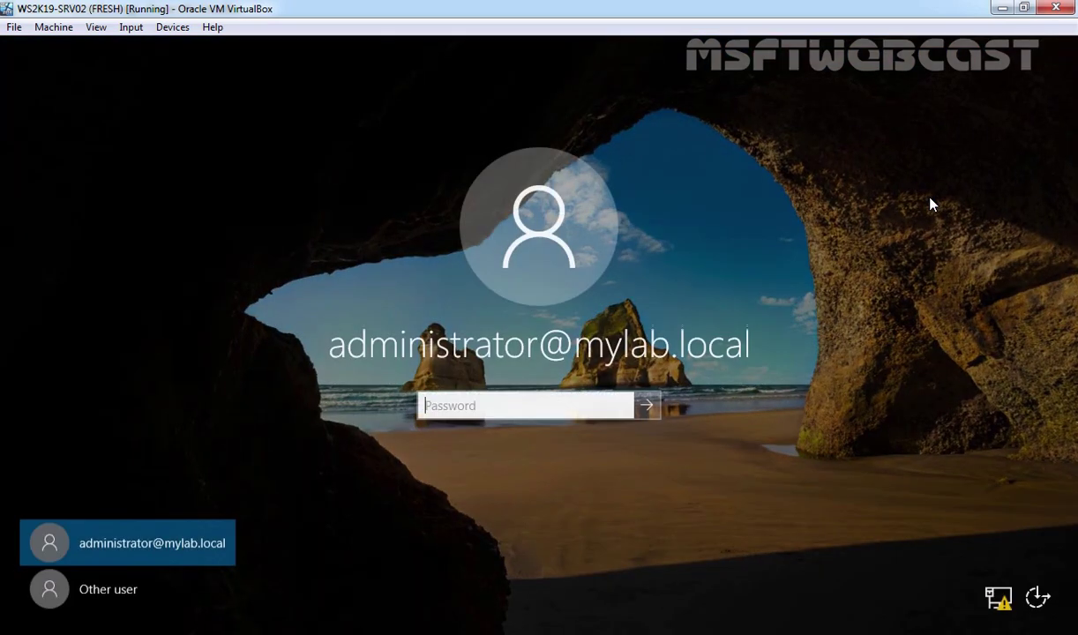
{"action": "type", "text": "•••••••••"}
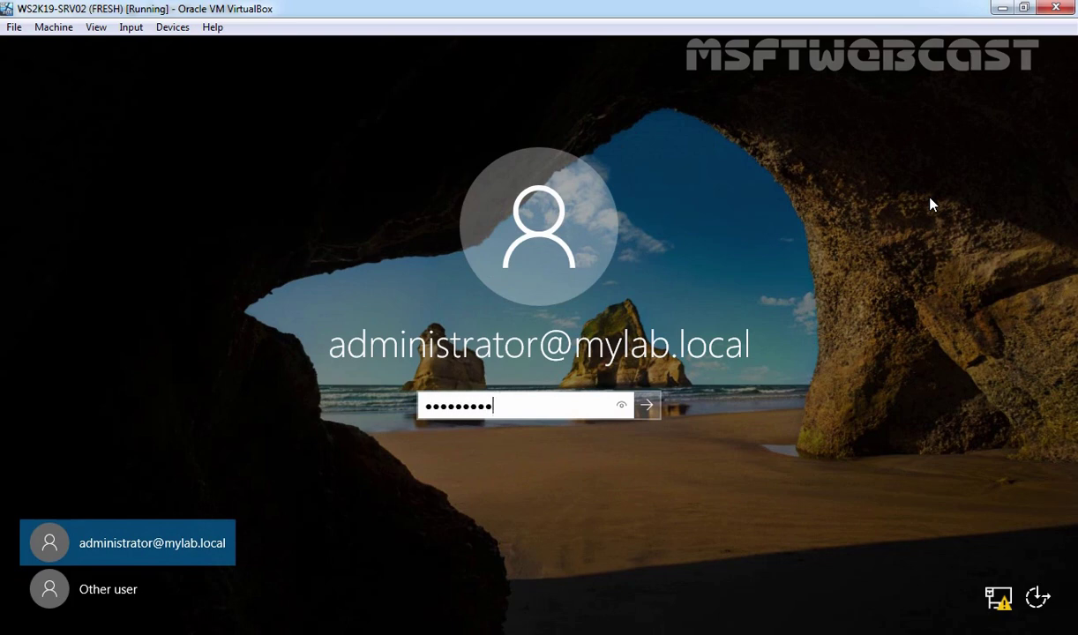
{"action": "key", "text": "Return"}
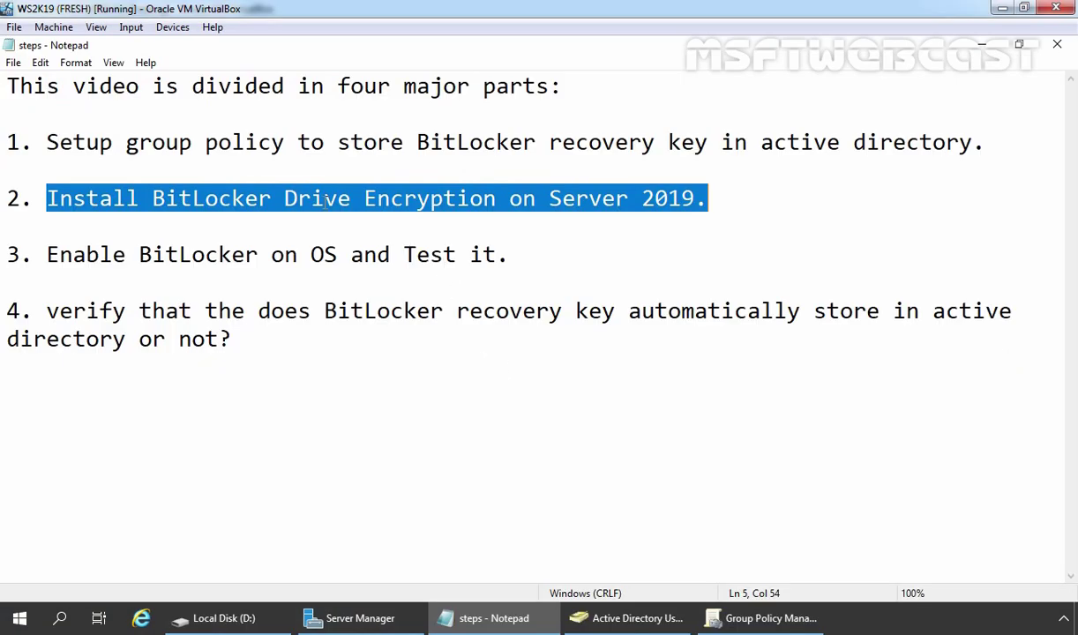
Highlight item 3, "Enable BitLocker on OS and Test it.", in the steps notes on the WS2K19 server
{"action": "left_click", "coordinate": [49, 255]}
{"action": "left_click_drag", "start_coordinate": [49, 256], "coordinate": [496, 273]}
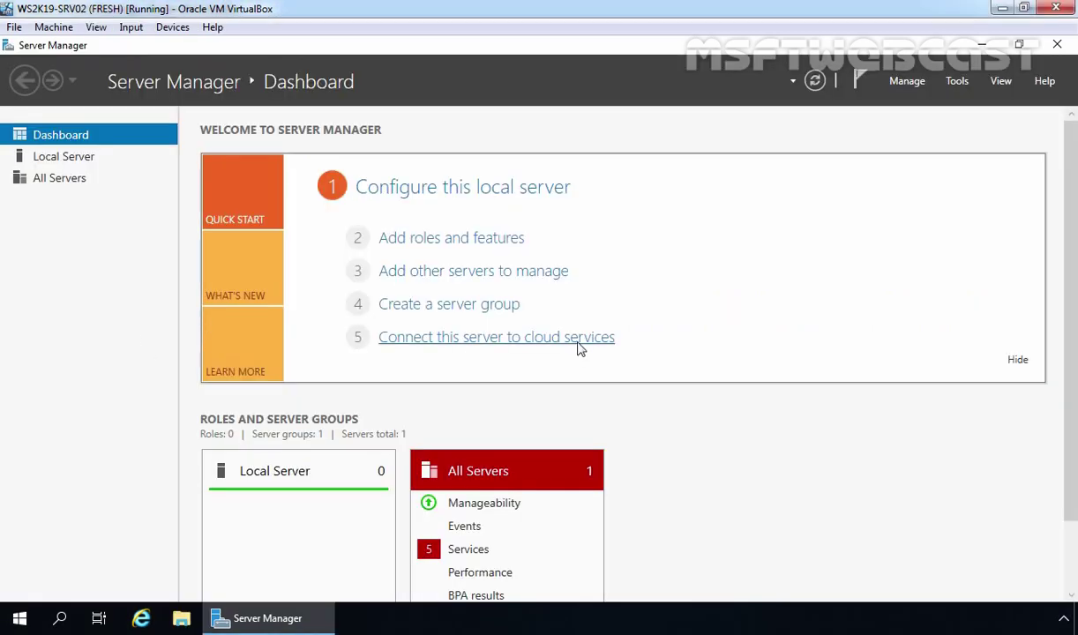
Run rsop.msc and display the BitLocker Drive Encryption settings under Windows Components in Computer Configuration's Administrative Templates
{"action": "key", "text": "super+r"}
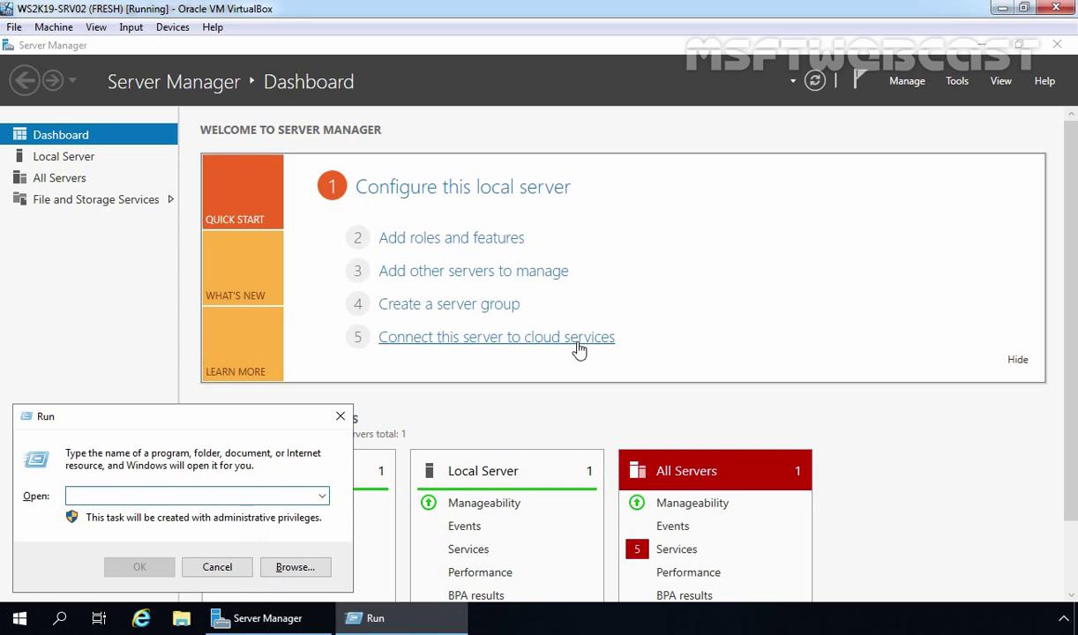
{"action": "type", "text": "rsop.msc"}
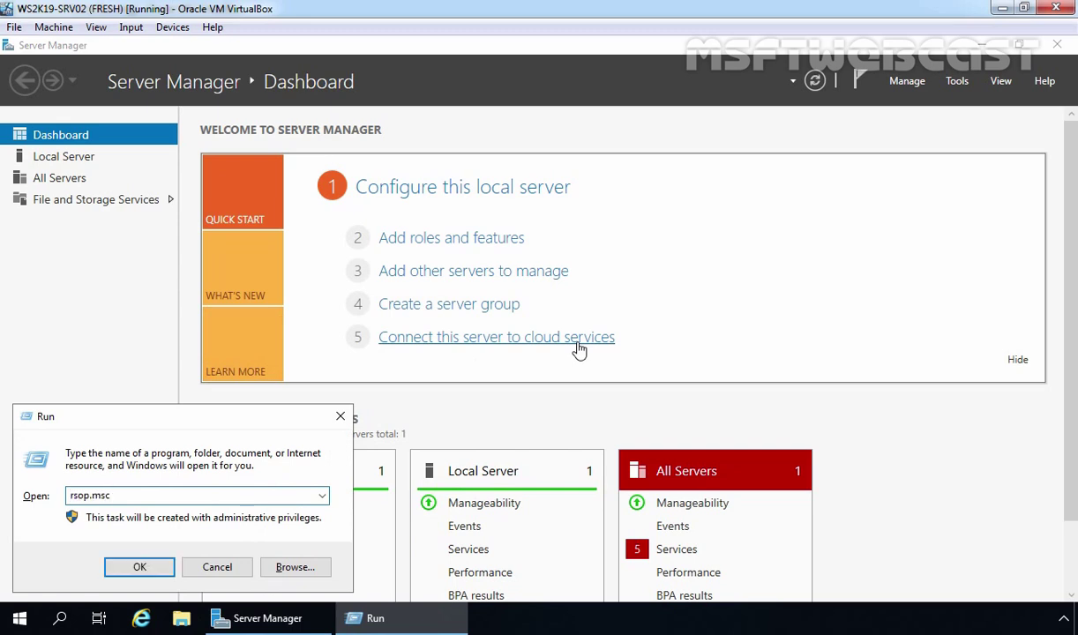
{"action": "key", "text": "Return"}
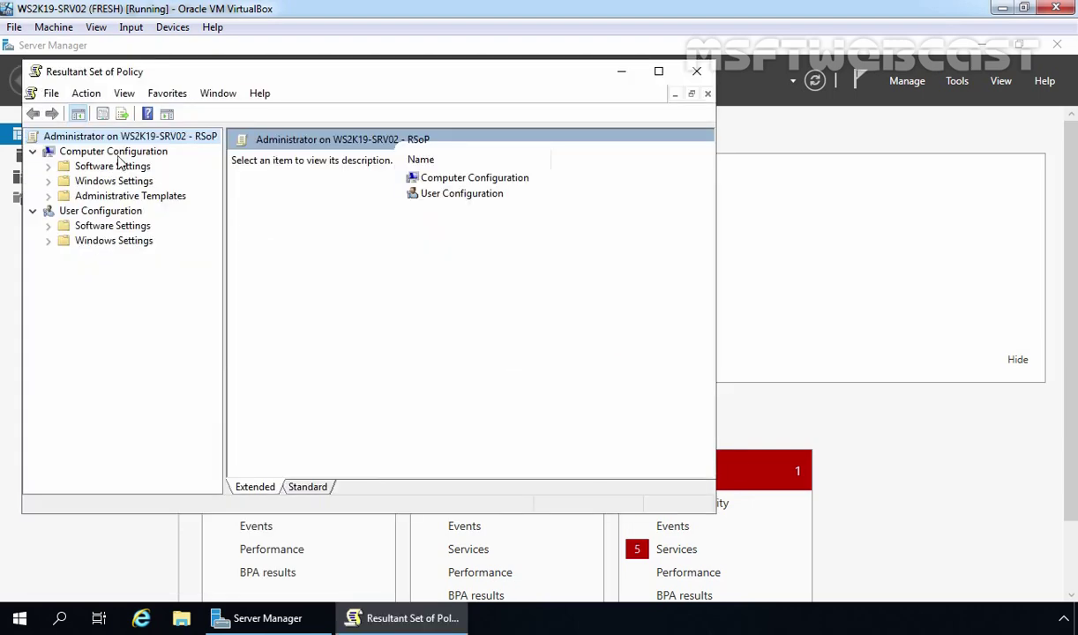
{"action": "left_click", "coordinate": [115, 151]}
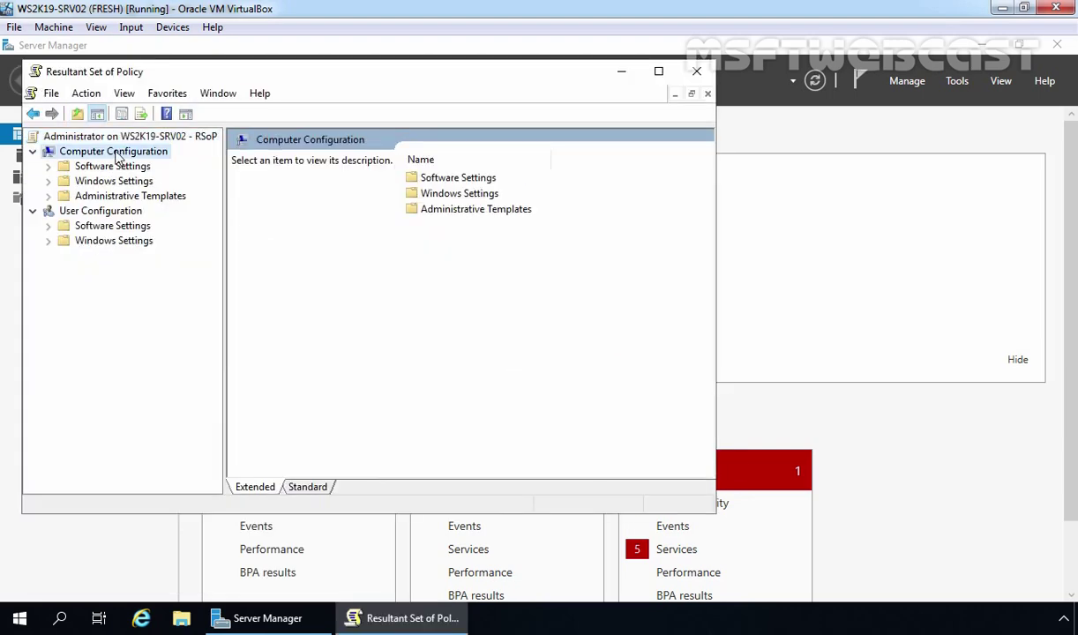
{"action": "double_click", "coordinate": [130, 196]}
{"action": "double_click", "coordinate": [132, 211]}
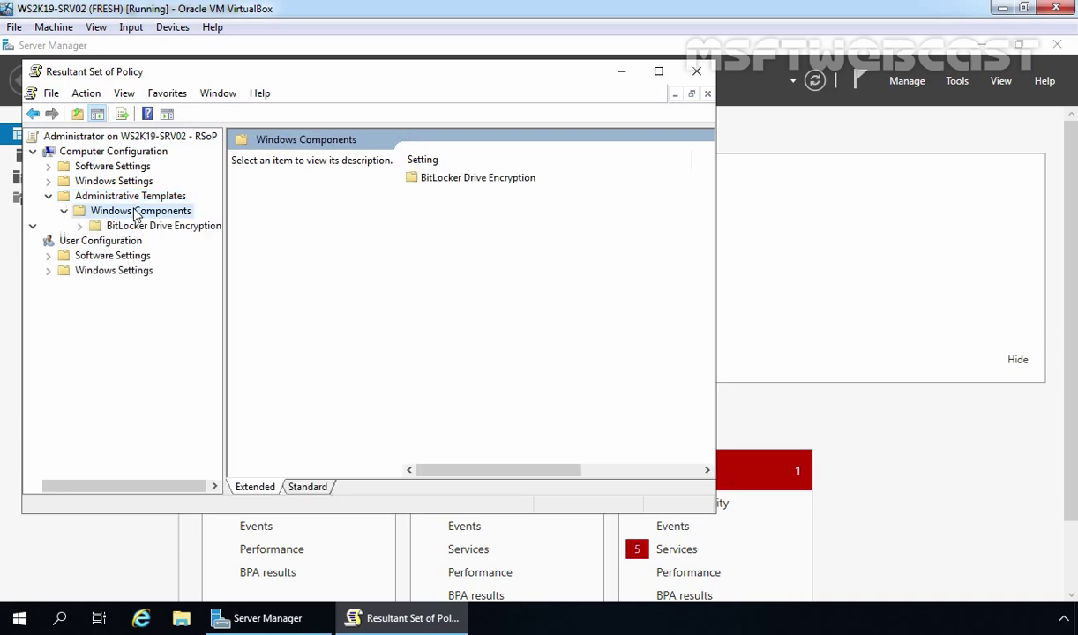
{"action": "left_click", "coordinate": [151, 226]}
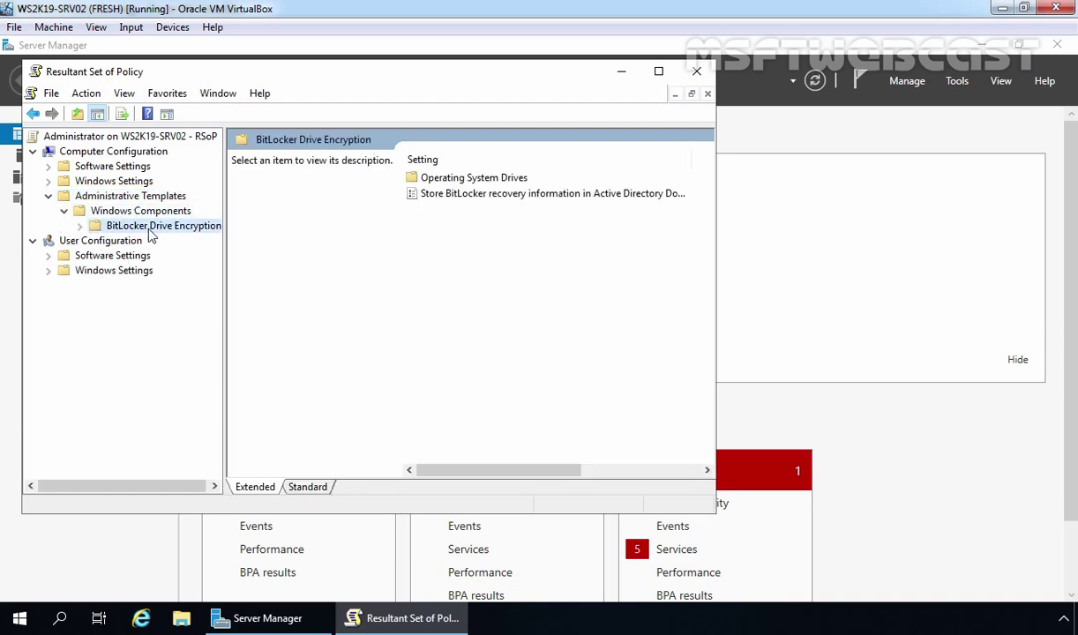
Maximize the Resultant Set of Policy console, show the full GPO names, and close it without saving the console settings
{"action": "left_click", "coordinate": [659, 74]}
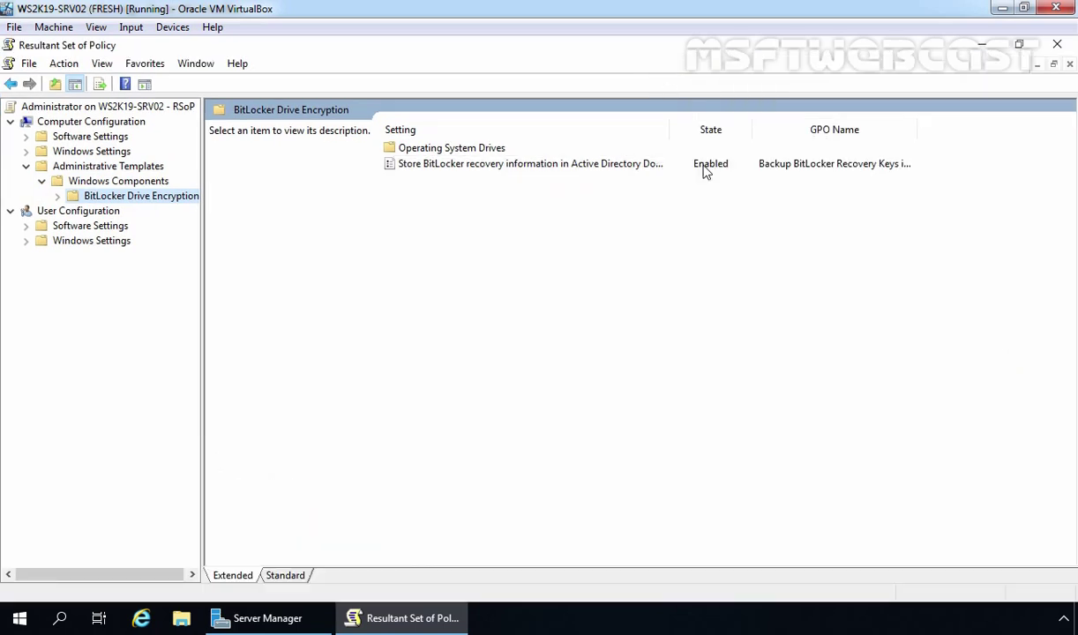
{"action": "double_click", "coordinate": [920, 132]}
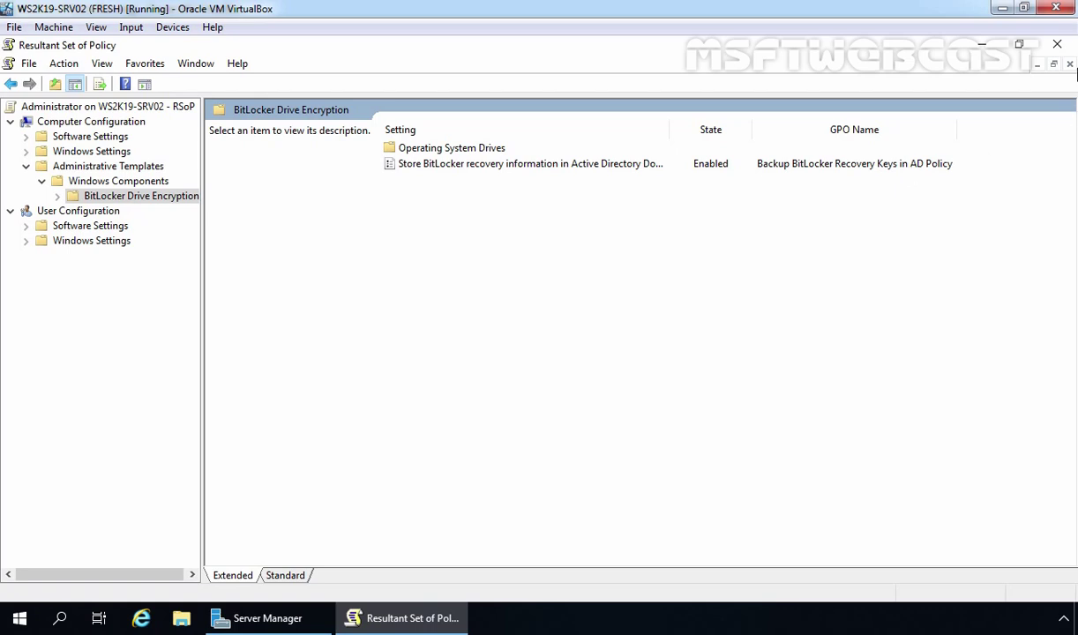
{"action": "left_click", "coordinate": [1059, 44]}
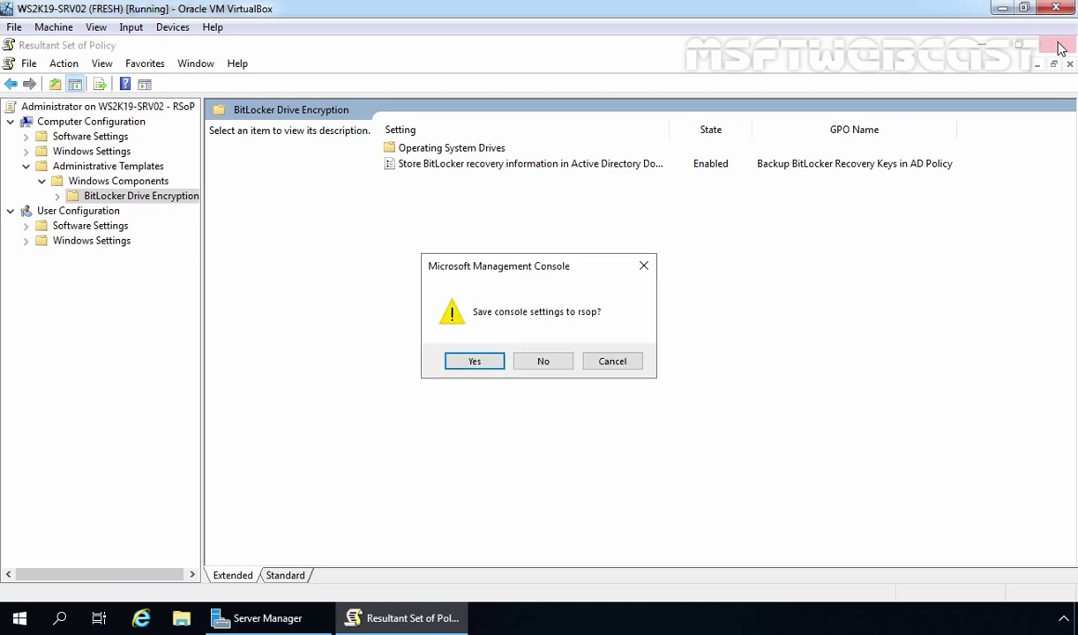
{"action": "left_click", "coordinate": [543, 362]}
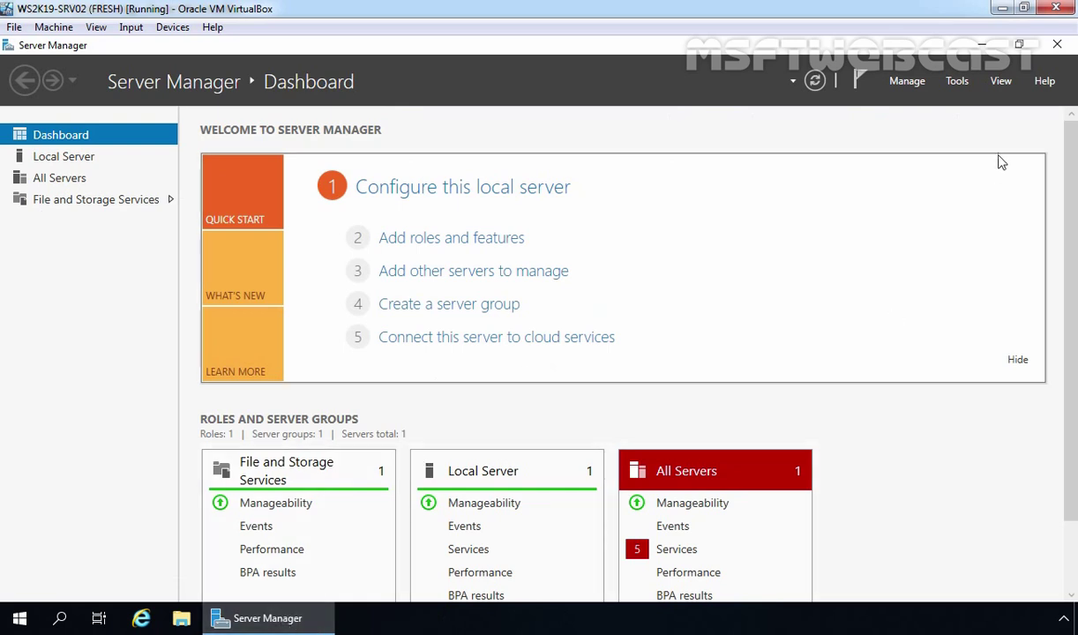
Minimize Server Manager and open BitLocker Drive Encryption in Control Panel's System and Security category
{"action": "left_click", "coordinate": [981, 44]}
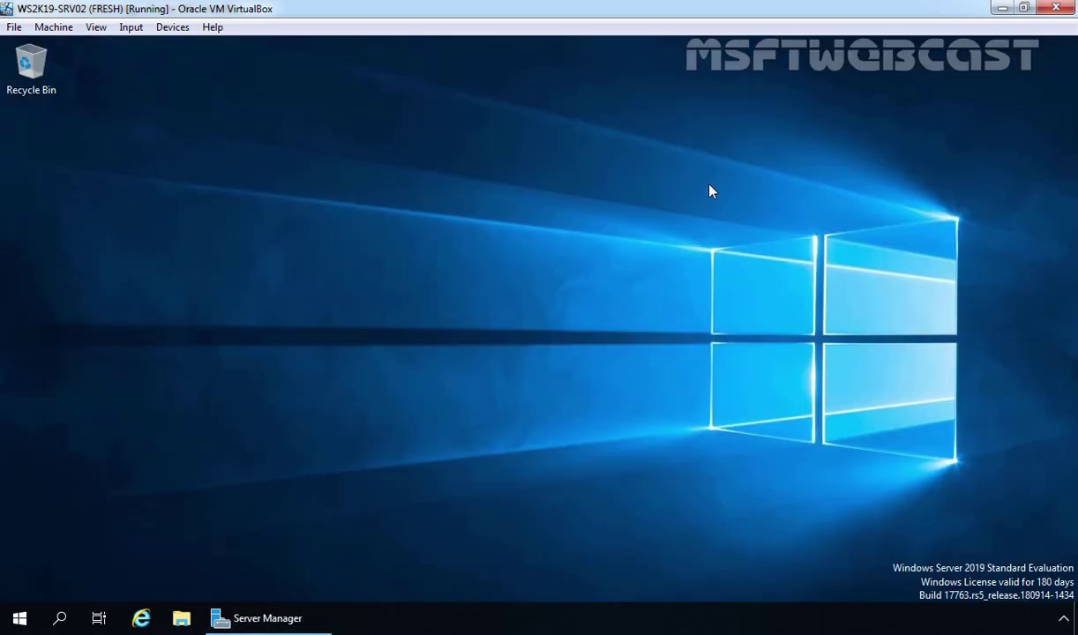
{"action": "key", "text": "super+r"}
{"action": "type", "text": "control"}
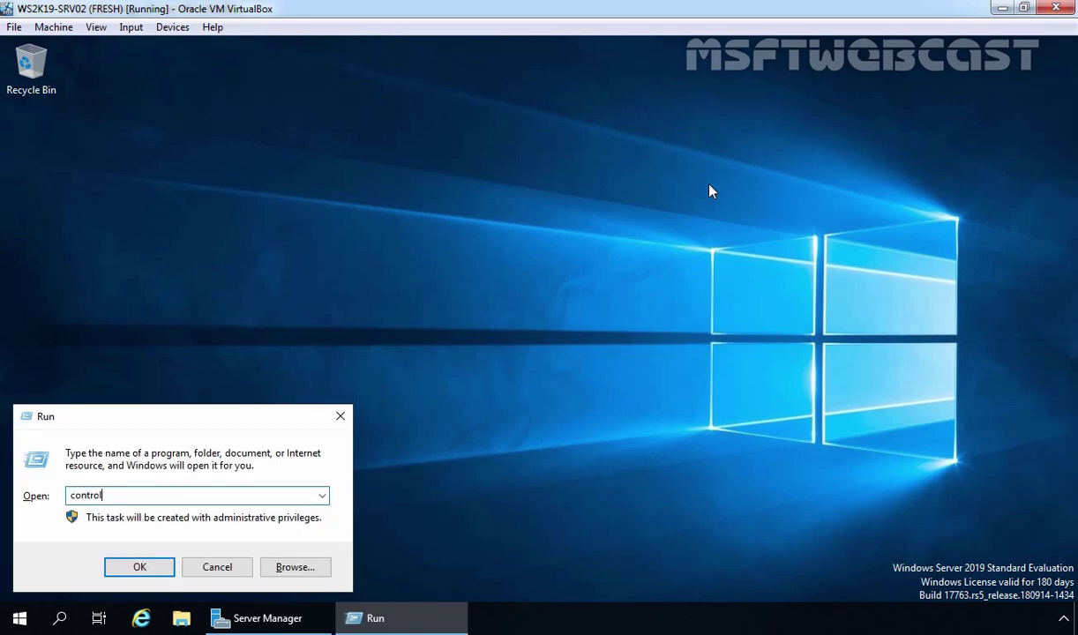
{"action": "key", "text": "Return"}
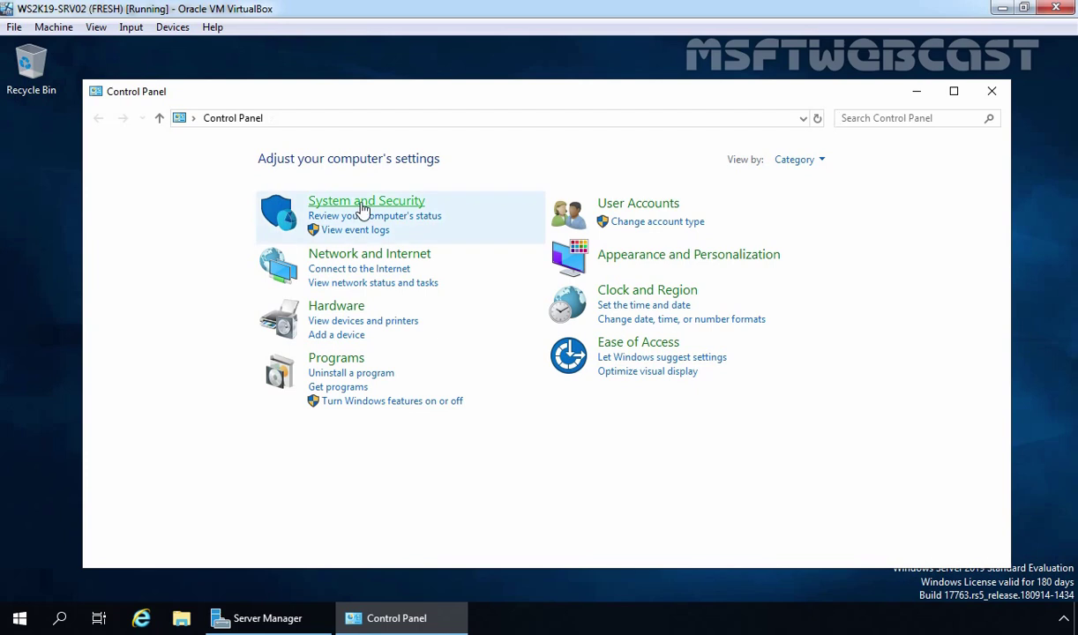
{"action": "left_click", "coordinate": [362, 204]}
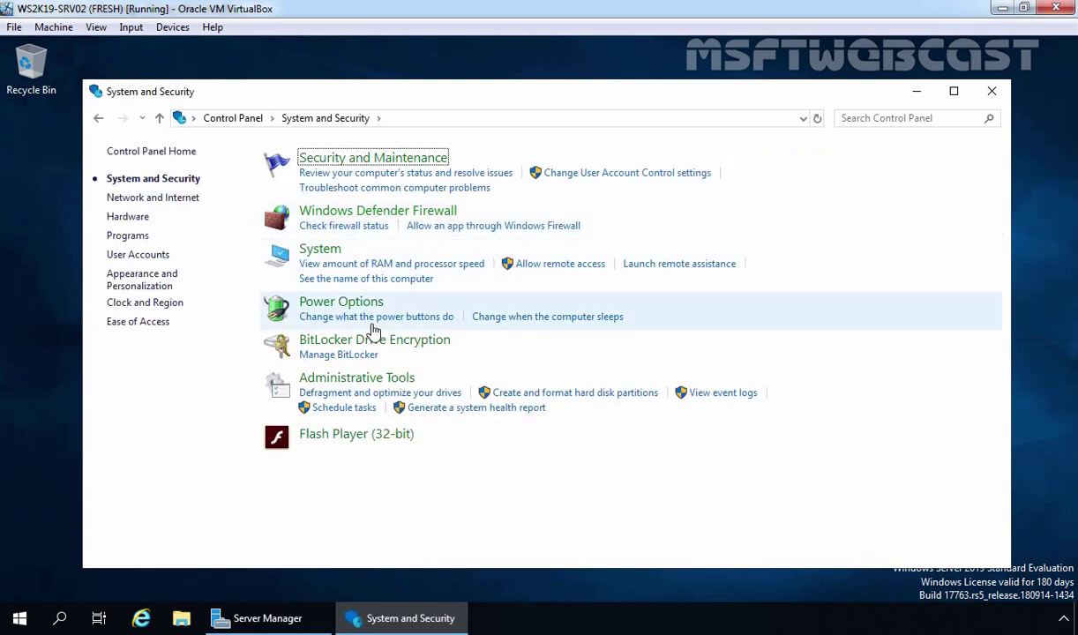
{"action": "left_click", "coordinate": [373, 346]}
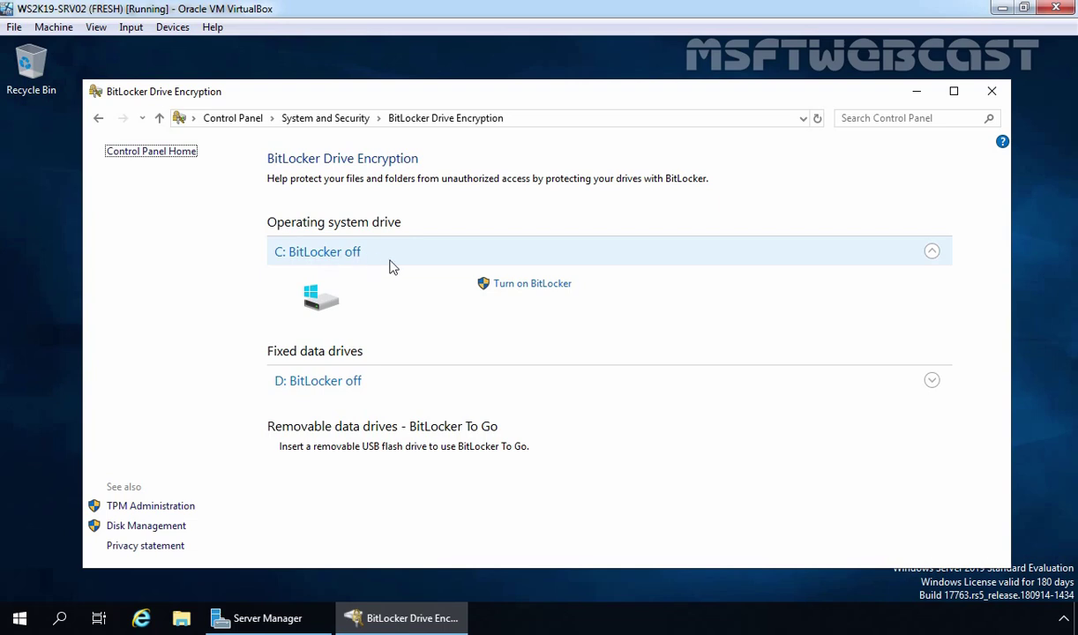
Start turning on BitLocker for drive C: and create a password as its startup unlock method
{"action": "left_click", "coordinate": [527, 288]}
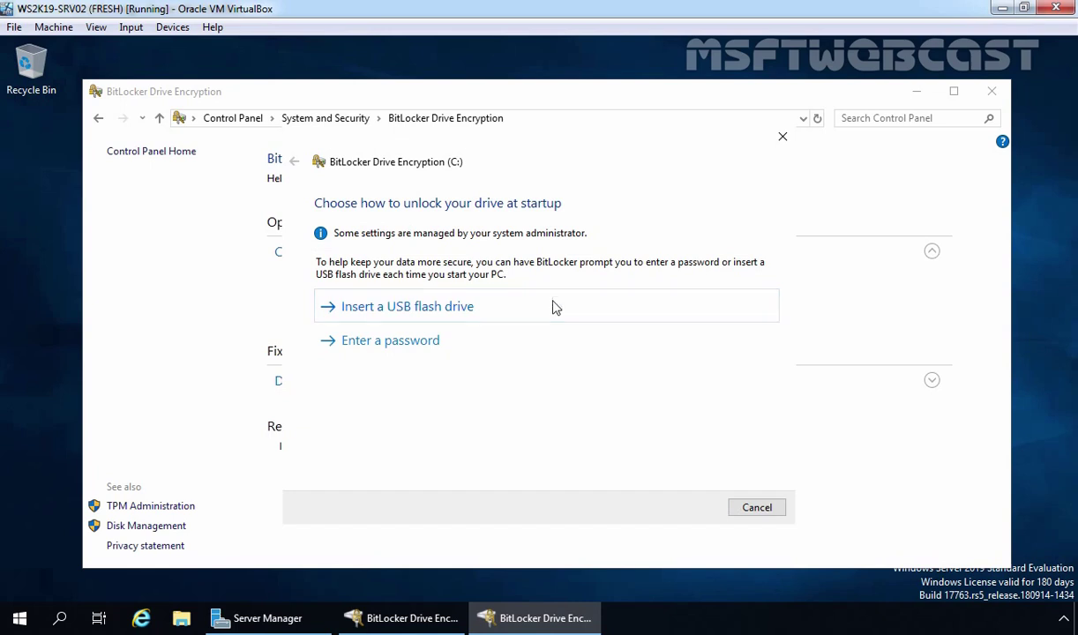
{"action": "left_click", "coordinate": [342, 340]}
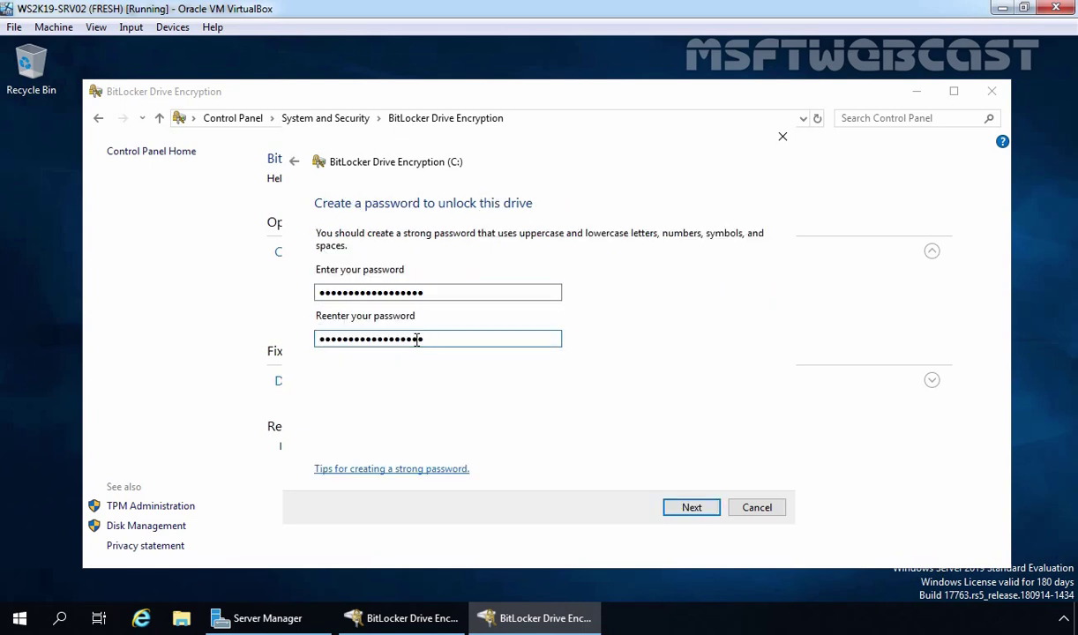
{"action": "left_click", "coordinate": [694, 510]}
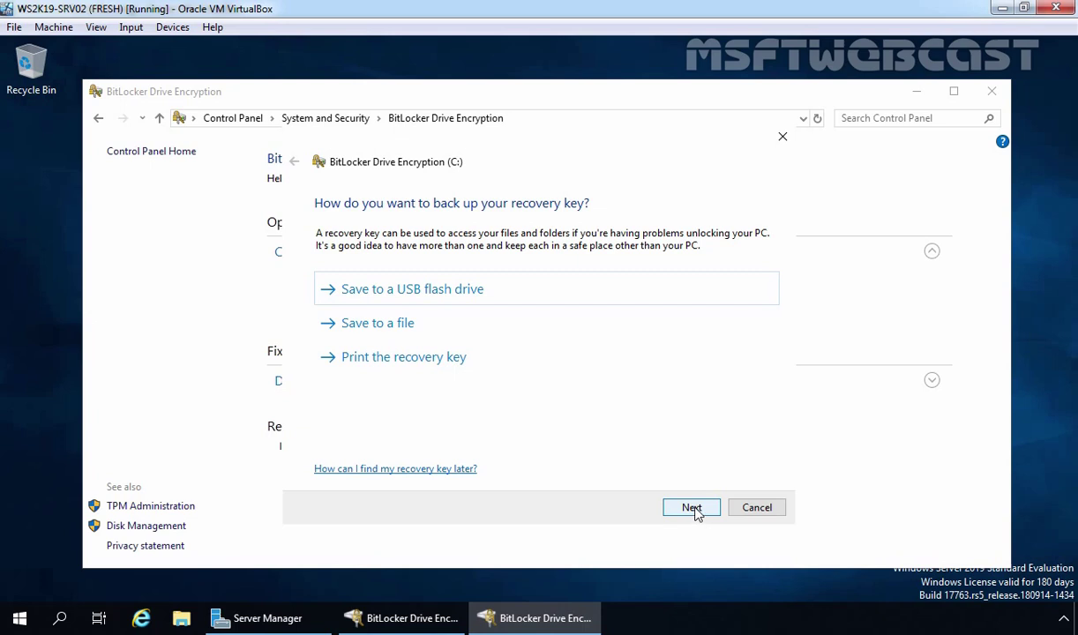
Set drive C: to encrypt used disk space only in the new encryption mode, with the BitLocker system check enabled
{"action": "left_click", "coordinate": [693, 509]}
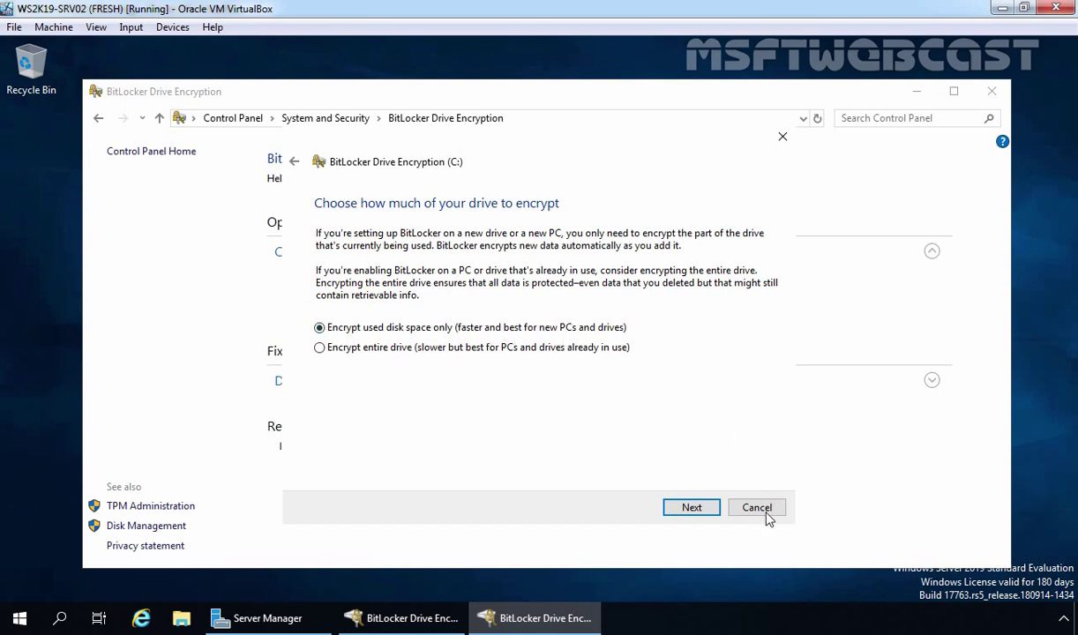
{"action": "left_click", "coordinate": [692, 509]}
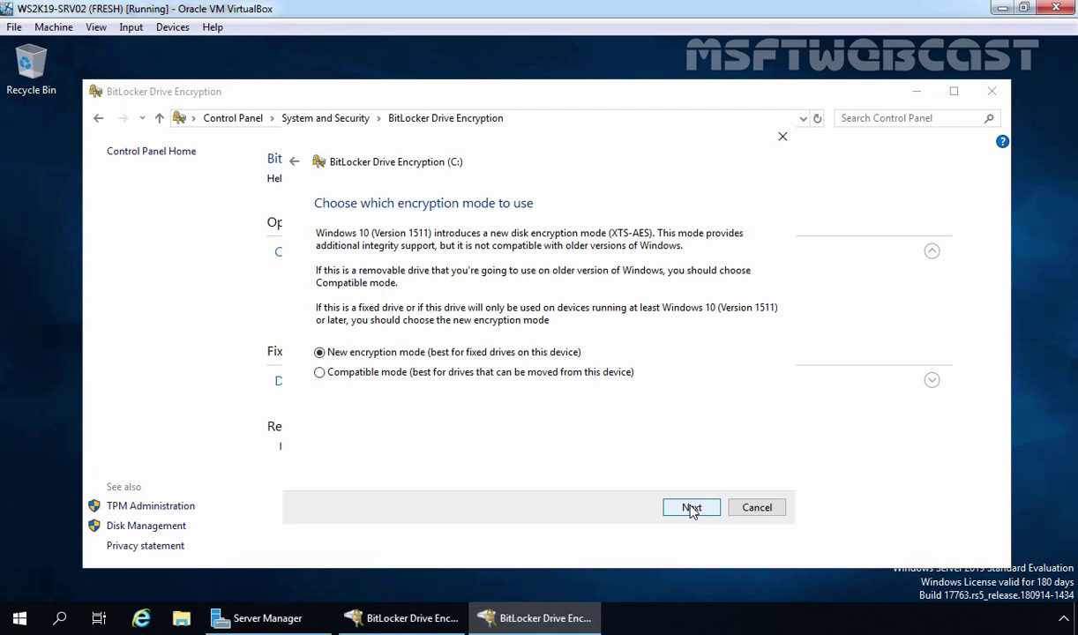
{"action": "left_click", "coordinate": [320, 352]}
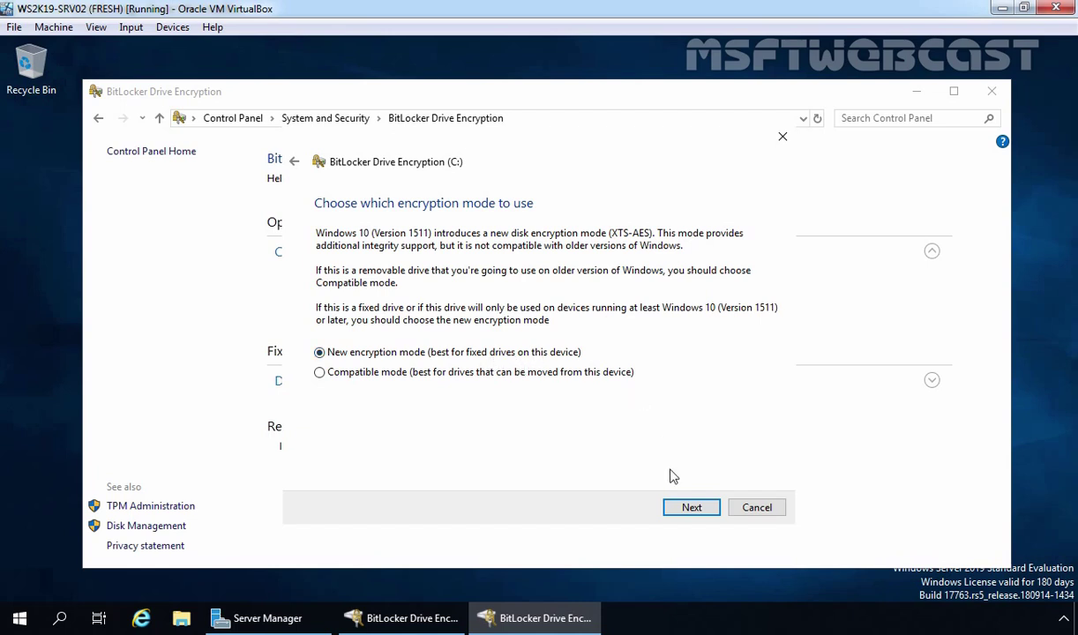
{"action": "left_click", "coordinate": [692, 509]}
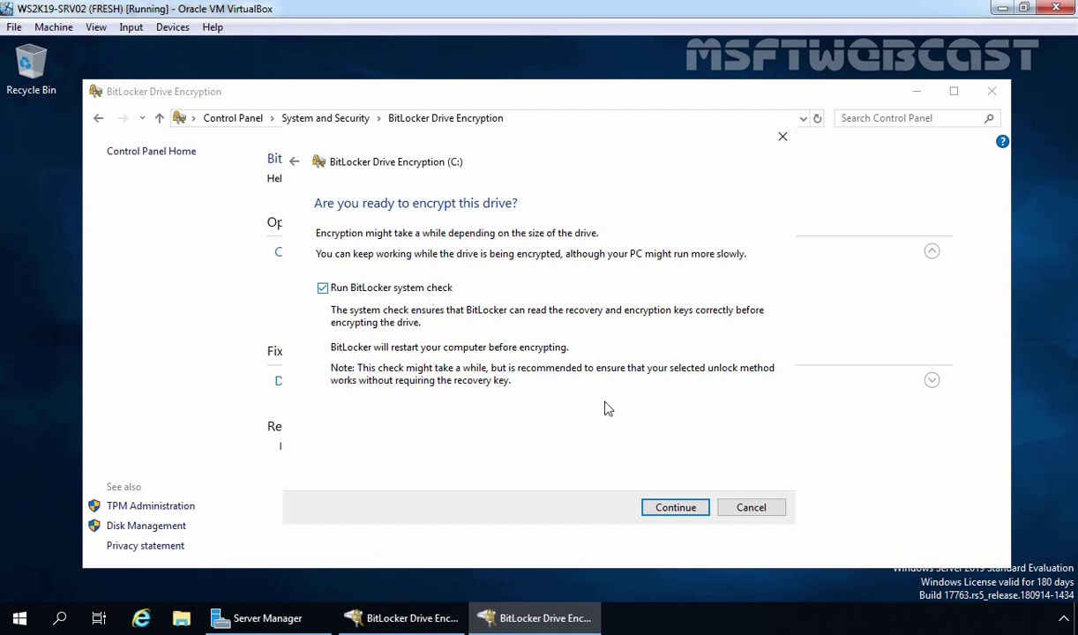
{"action": "left_click", "coordinate": [676, 510]}
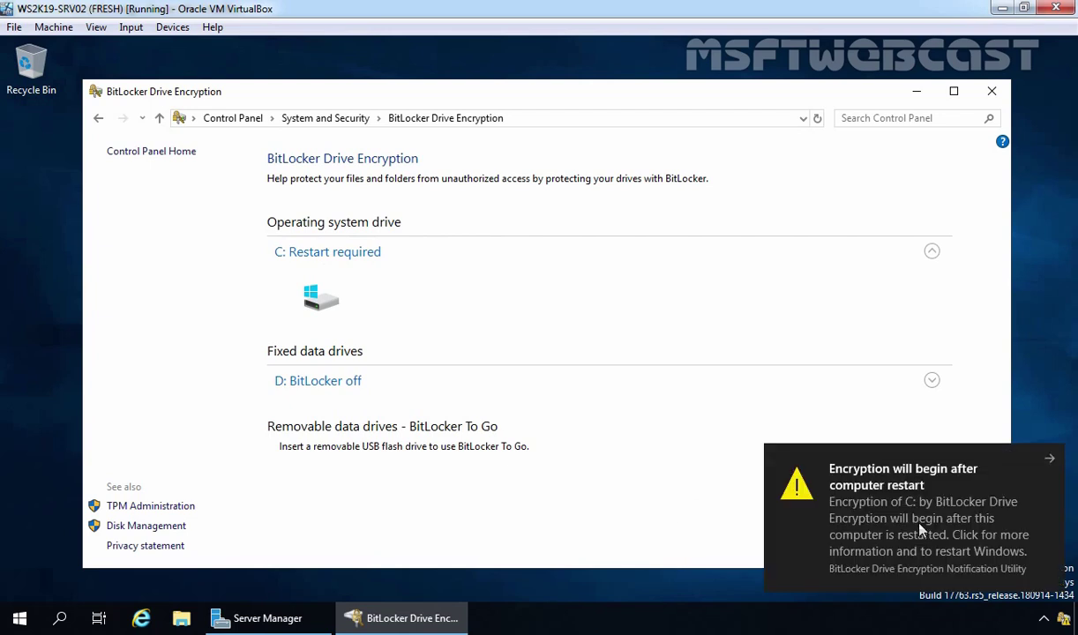
Restart the server to begin encryption and unlock the operating system drive with the BitLocker password
{"action": "left_click", "coordinate": [878, 499]}
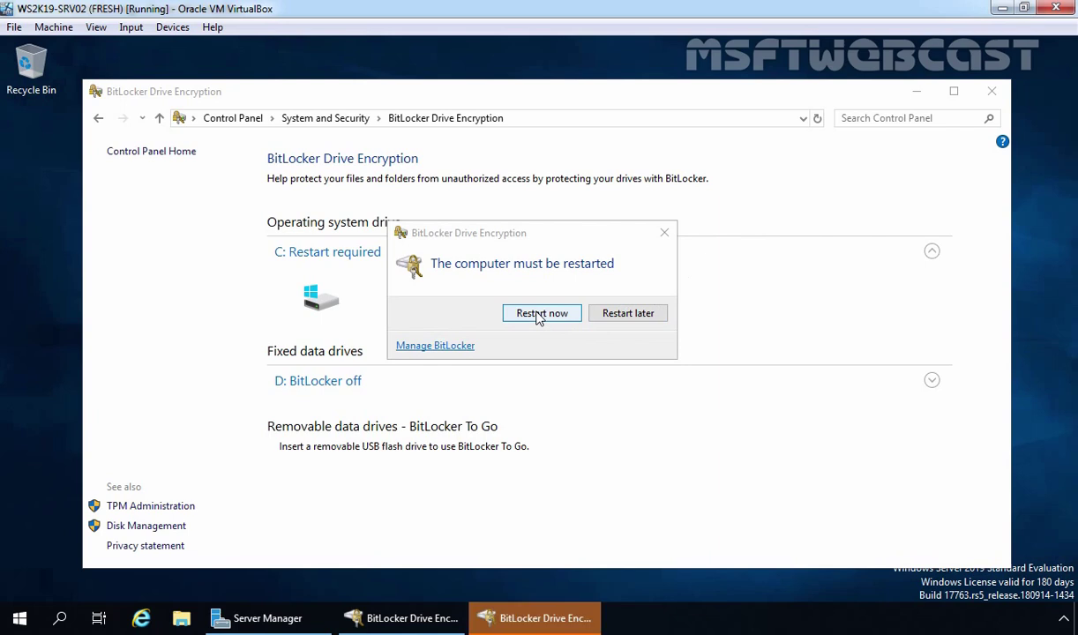
{"action": "left_click", "coordinate": [540, 315]}
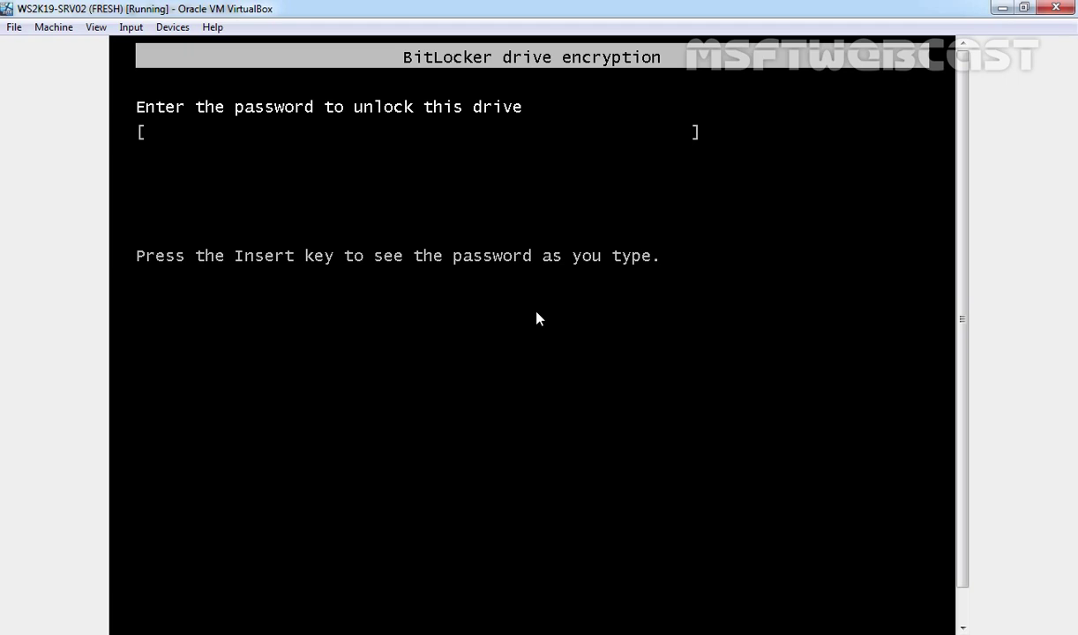
{"action": "type", "text": "******************"}
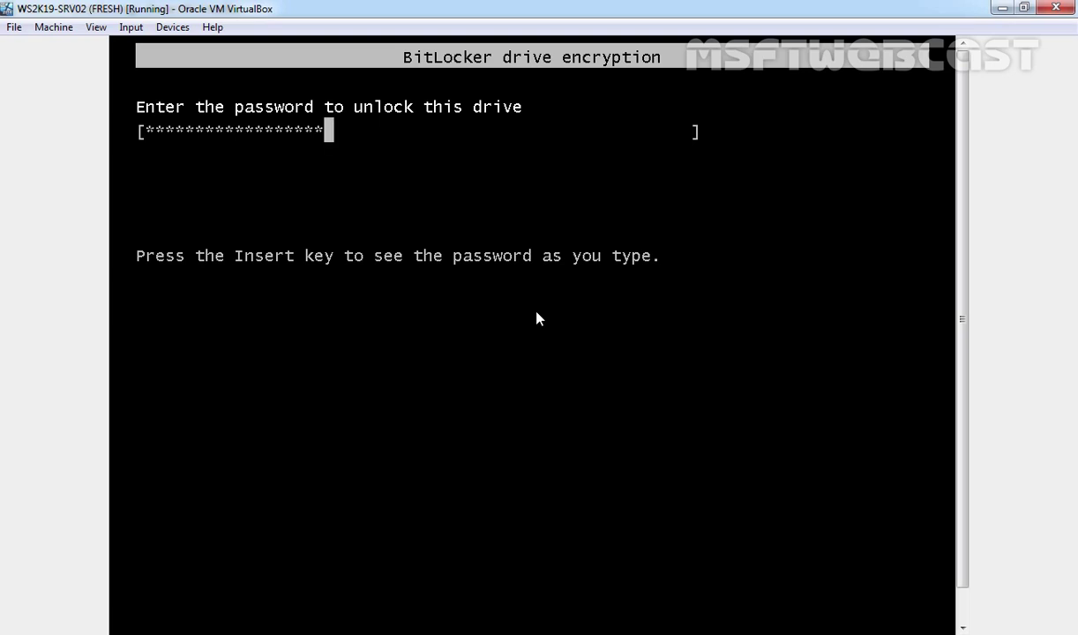
{"action": "key", "text": "Return"}
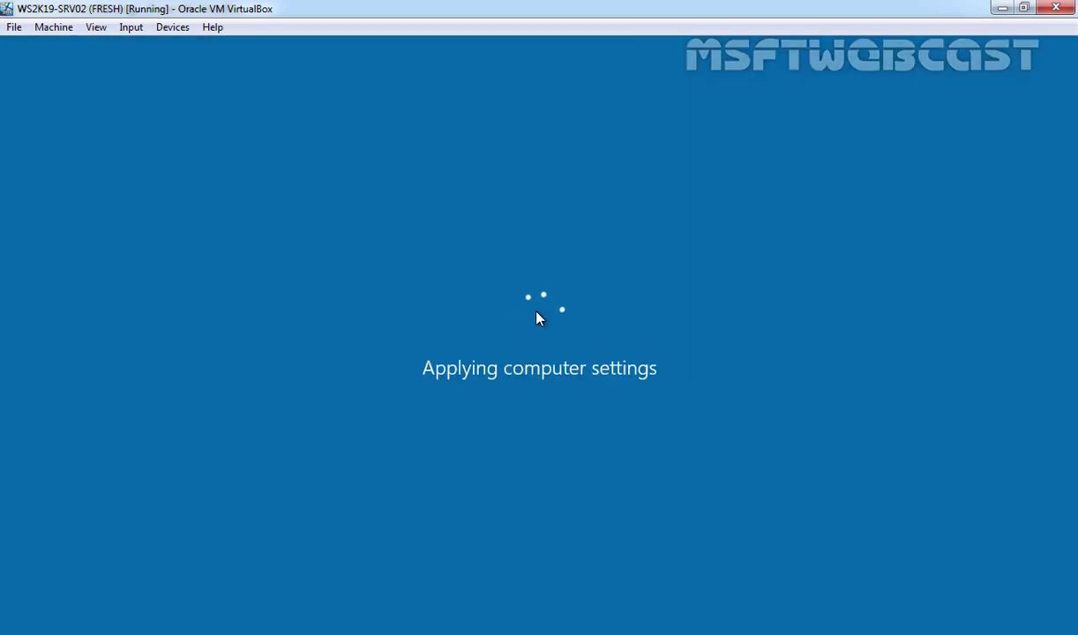
Sign in to the domain administrator account with the account password
{"action": "key", "text": "ctrl+alt+Delete"}
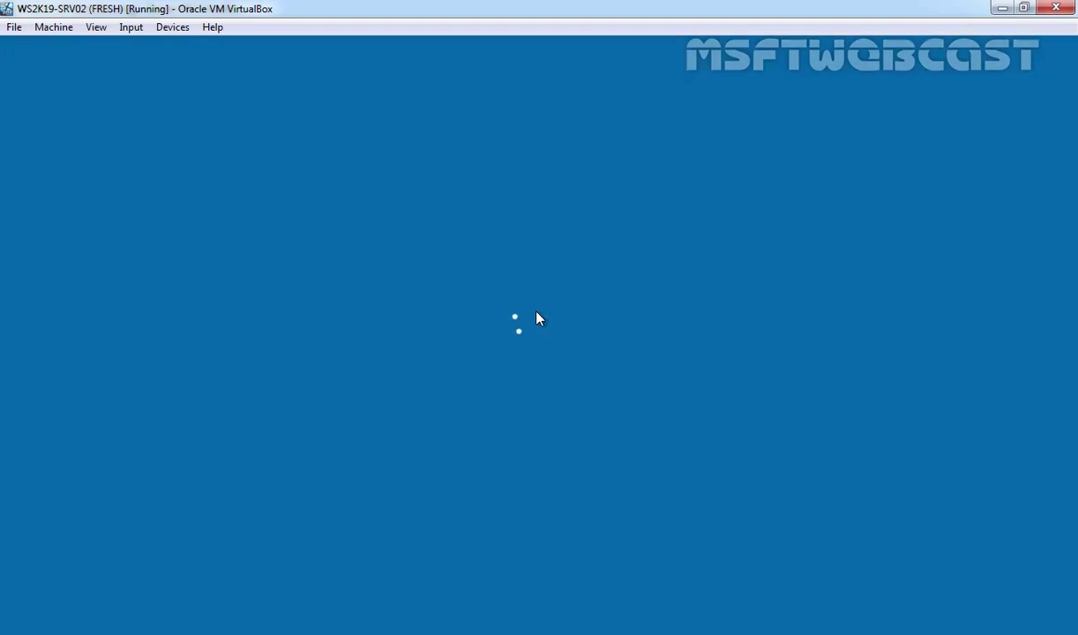
{"action": "type", "text": "•••••••••"}
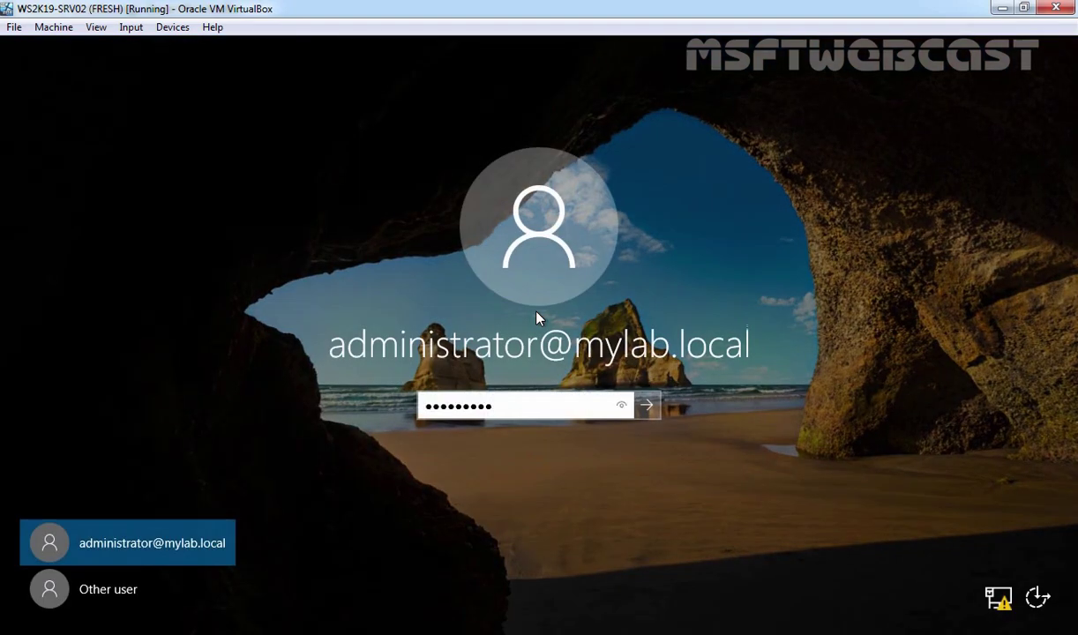
{"action": "key", "text": "Return"}
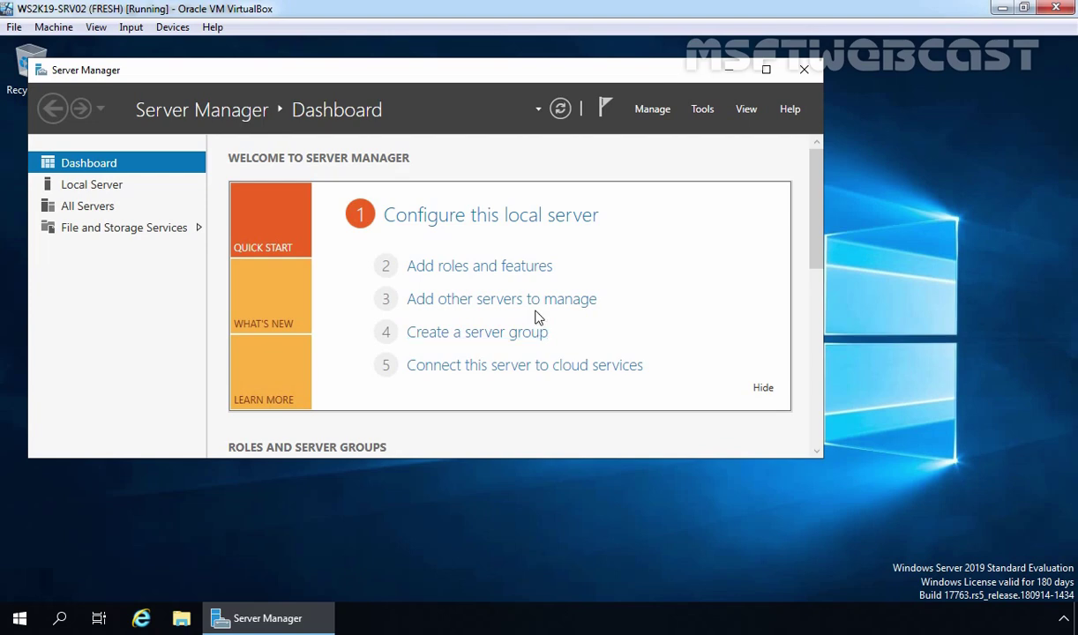
Open BitLocker Drive Encryption in Control Panel and check the encryption status of operating system drive C:
{"action": "key", "text": "super+r"}
{"action": "key", "text": "Return"}
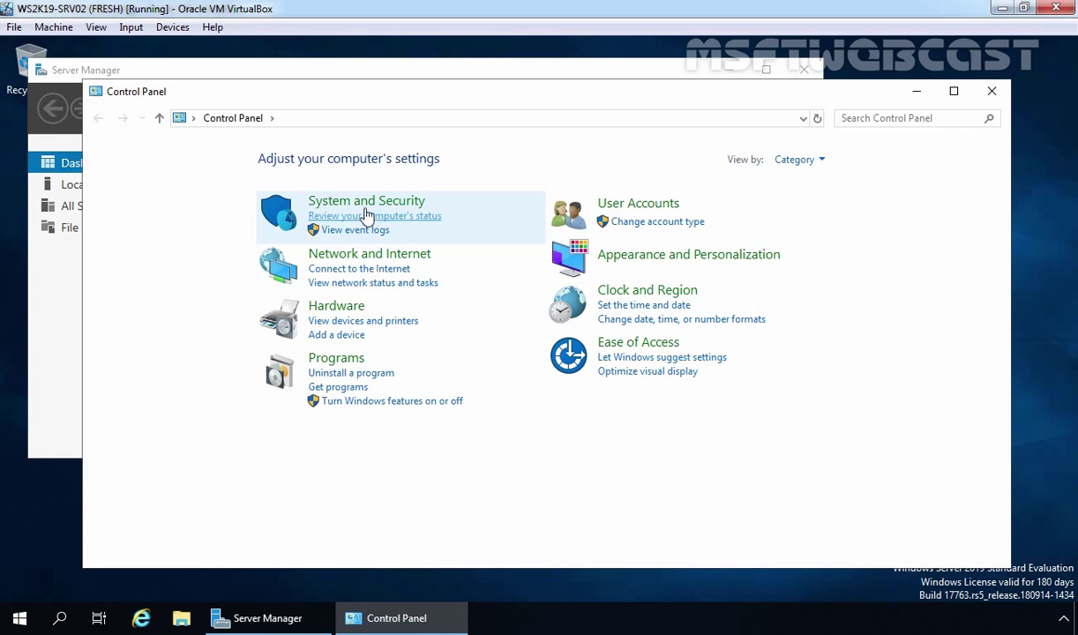
{"action": "left_click", "coordinate": [364, 201]}
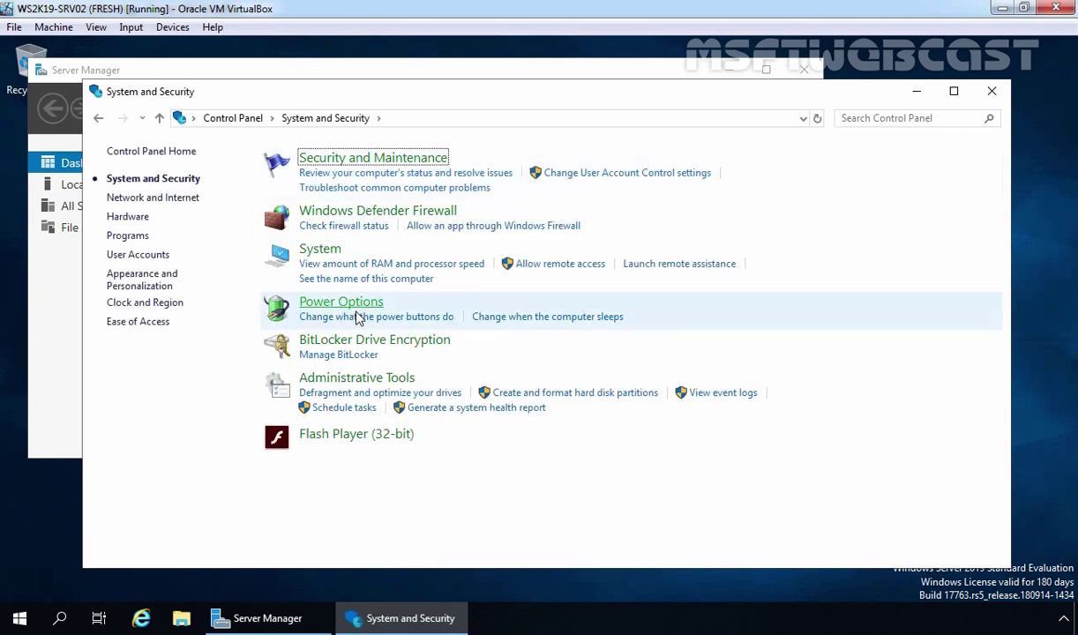
{"action": "left_click", "coordinate": [356, 344]}
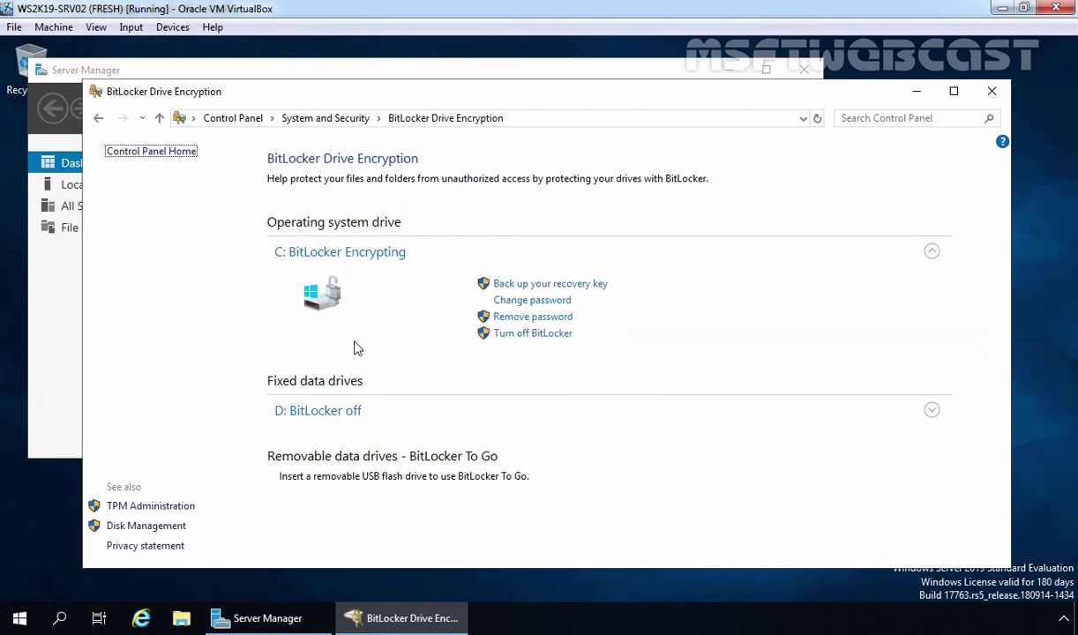
{"action": "left_click", "coordinate": [303, 261]}
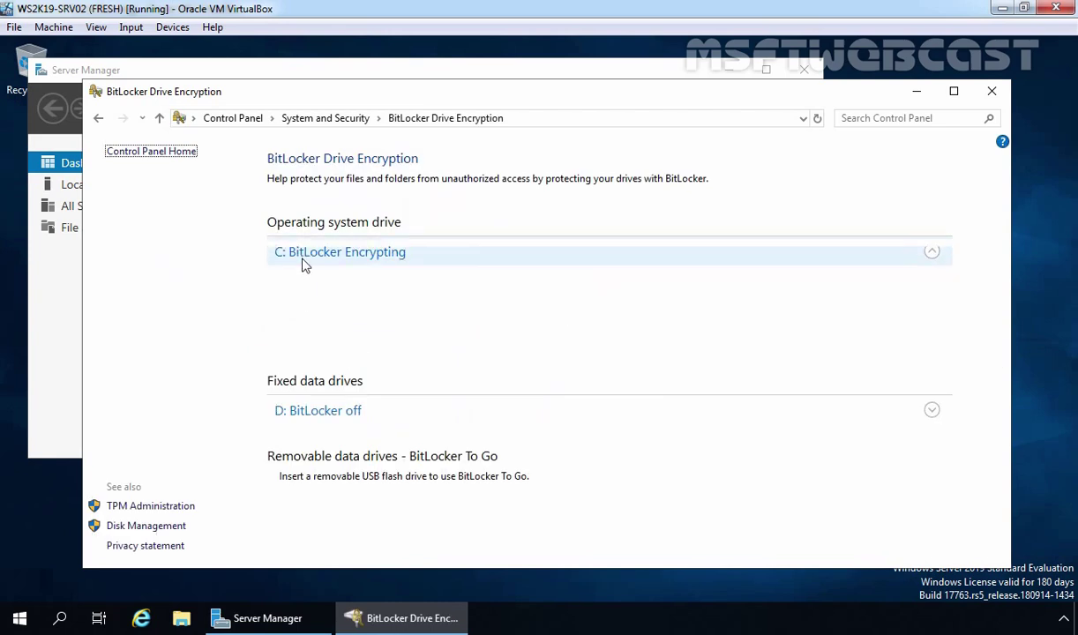
{"action": "left_click", "coordinate": [303, 261]}
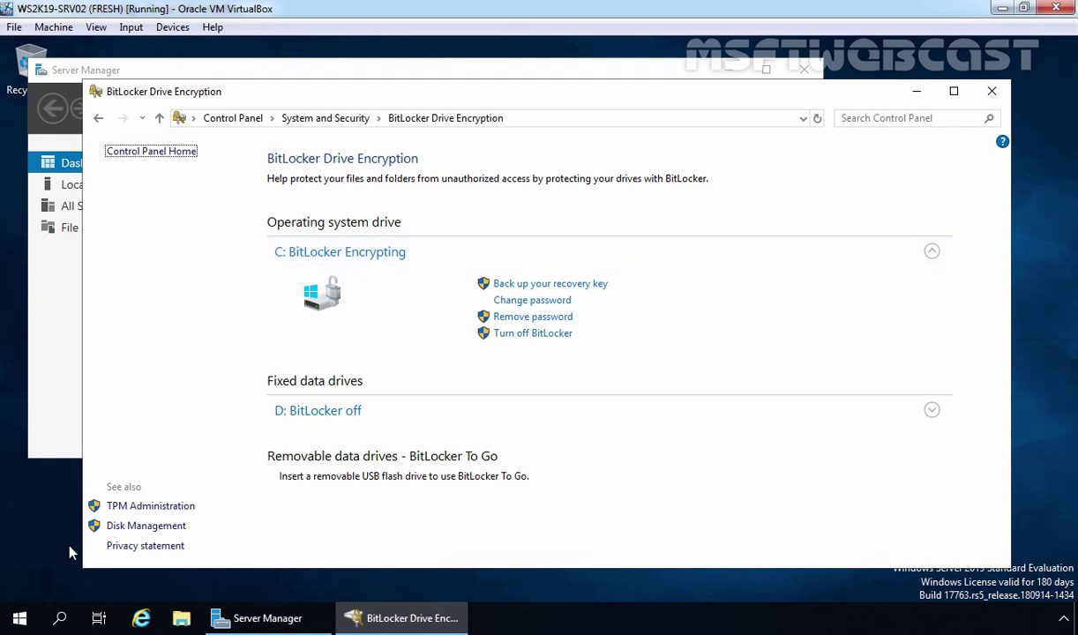
Open an administrator Windows PowerShell window, set its font size to 24 and maximize it
{"action": "left_click", "coordinate": [21, 621]}
{"action": "right_click", "coordinate": [21, 620]}
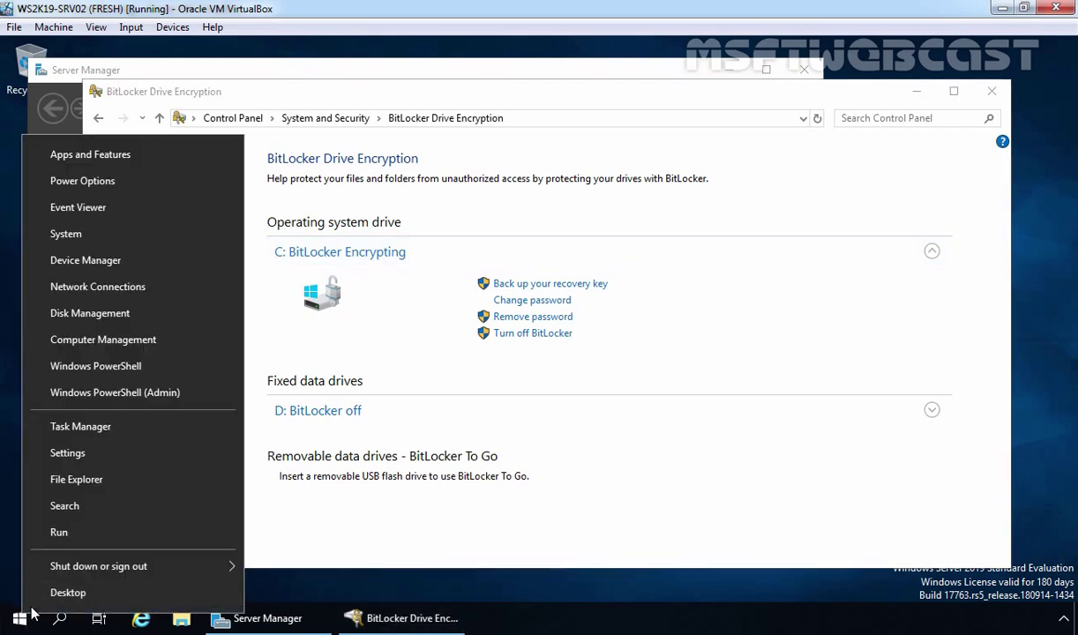
{"action": "left_click", "coordinate": [95, 399]}
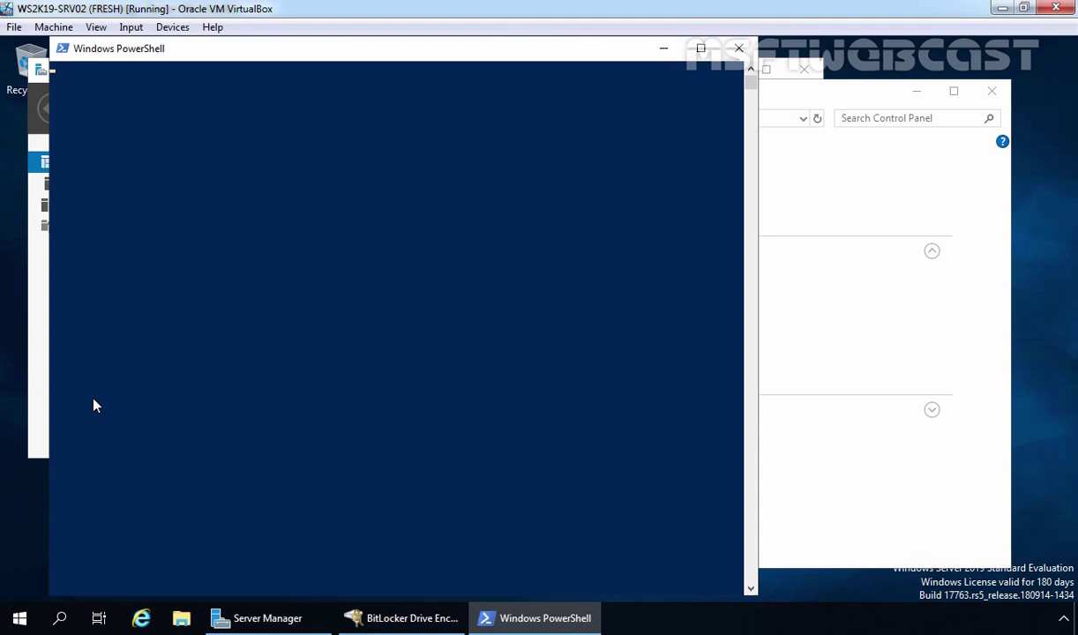
{"action": "right_click", "coordinate": [353, 50]}
{"action": "left_click", "coordinate": [396, 216]}
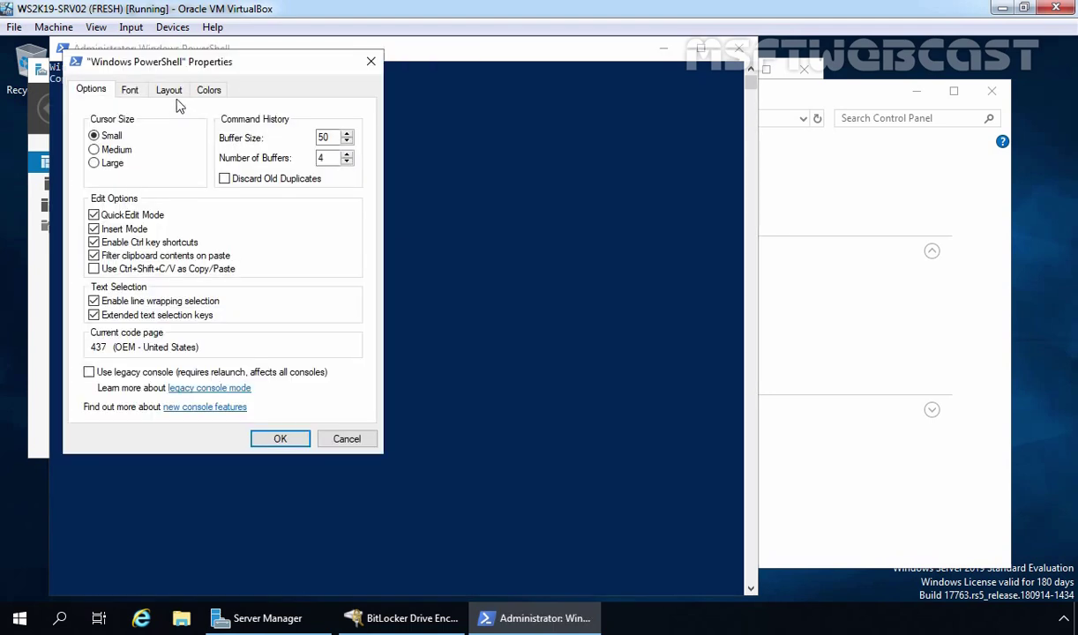
{"action": "left_click", "coordinate": [131, 90]}
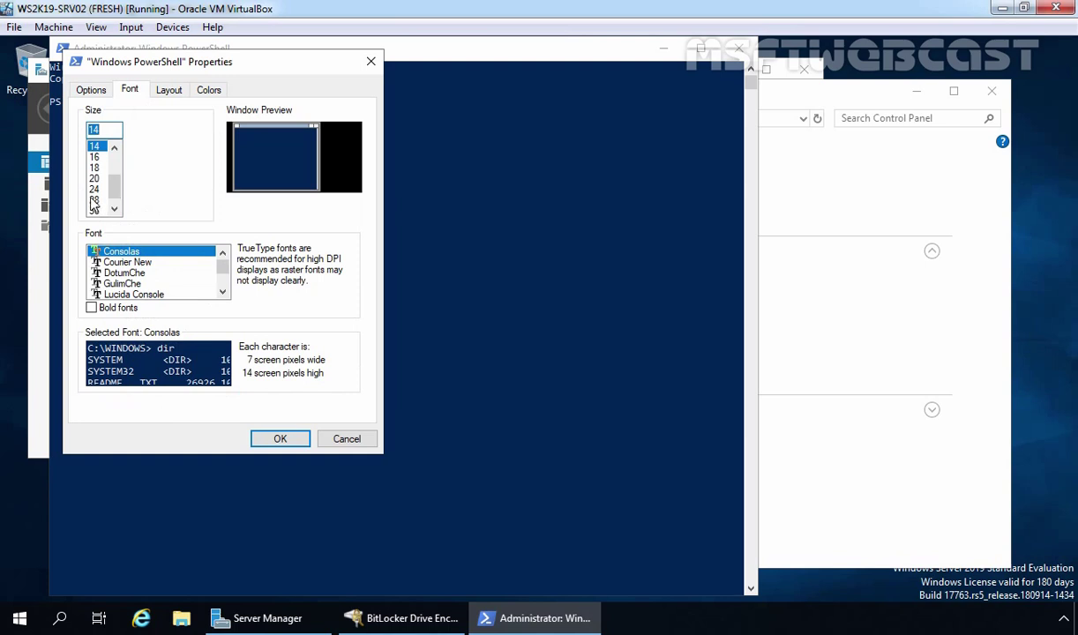
{"action": "left_click", "coordinate": [94, 189]}
{"action": "left_click", "coordinate": [279, 439]}
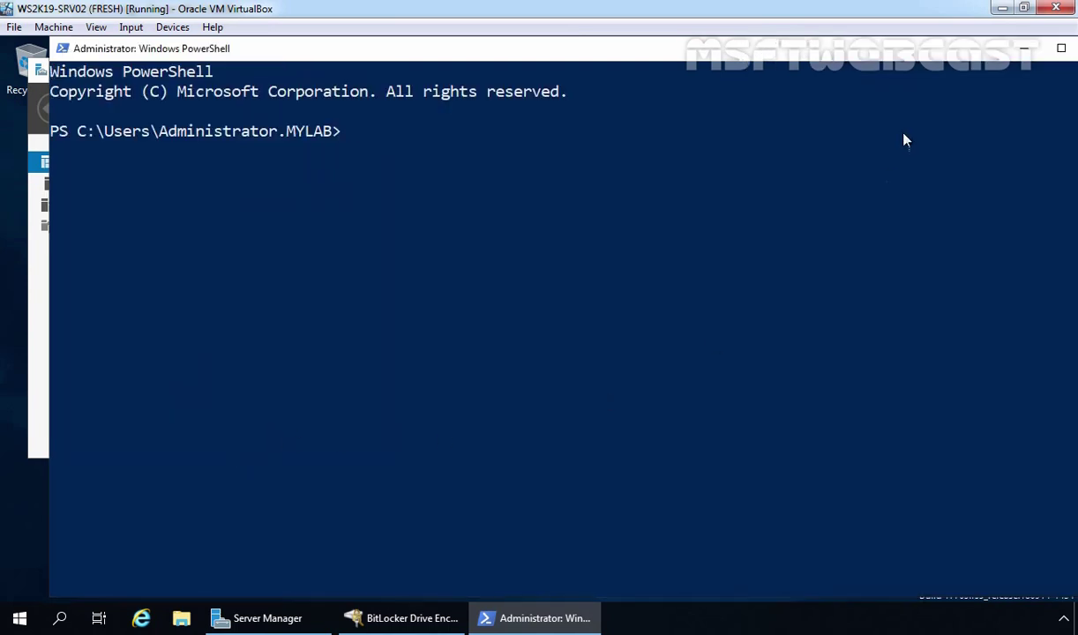
{"action": "double_click", "coordinate": [728, 50]}
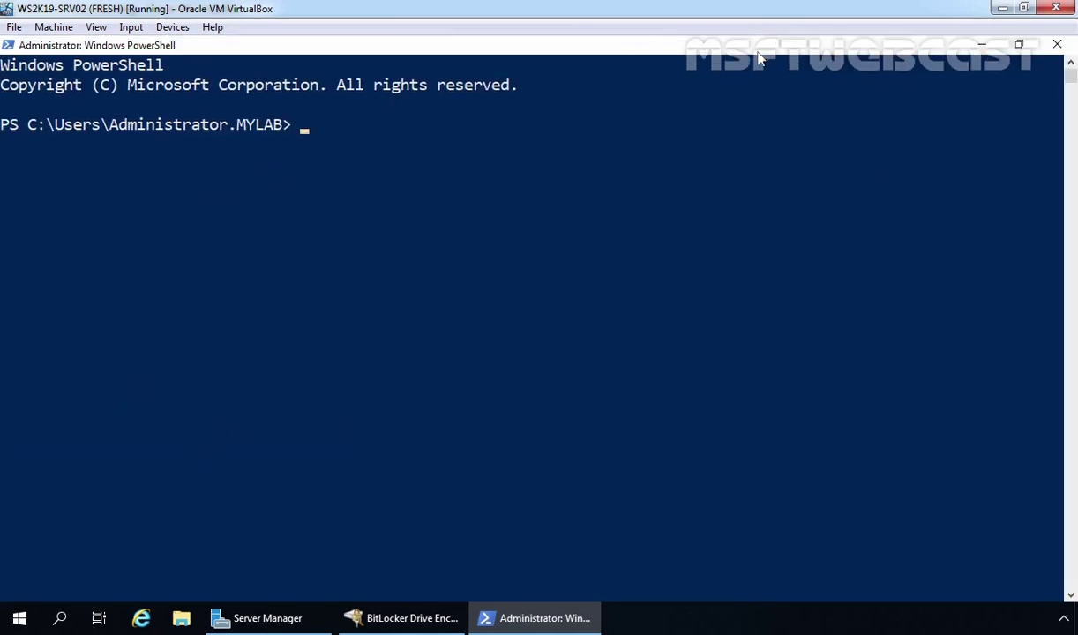
Check the encryption progress of drive C: by running Get-BitLockerVolume -MountPoint c: twice, and minimize the console
{"action": "type", "text": "Get-BitLockerVolume -MountPoint c:"}
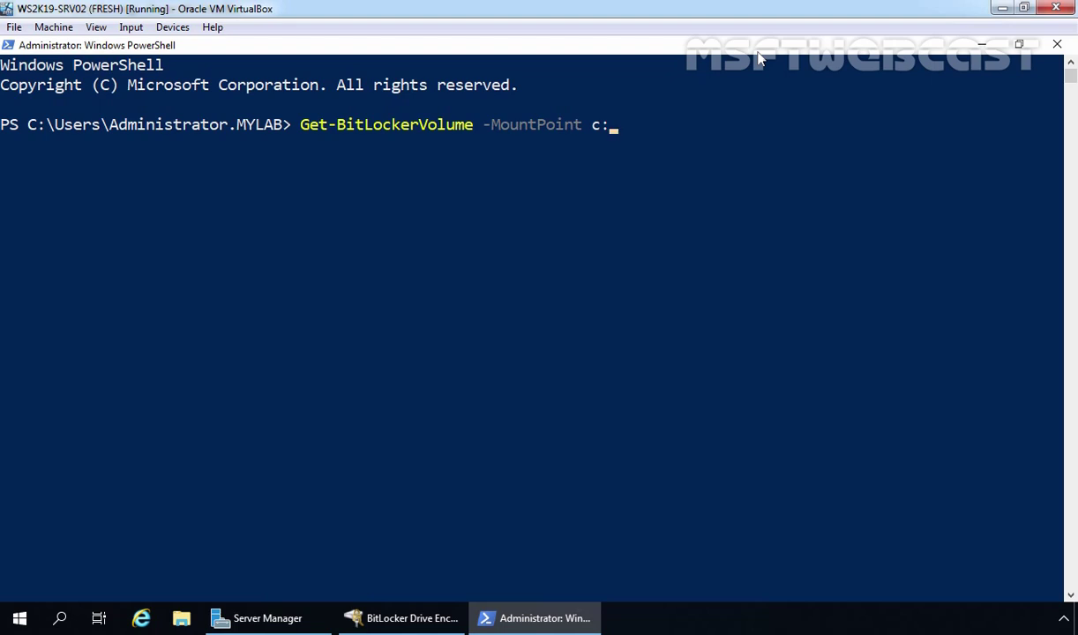
{"action": "key", "text": "Return"}
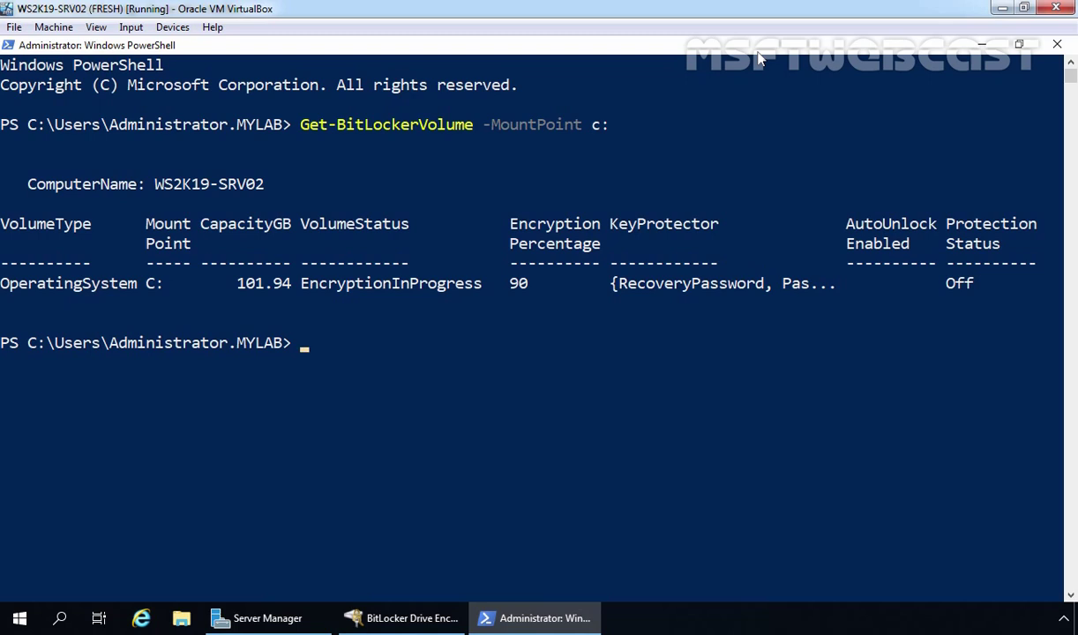
{"action": "key", "text": "Up"}
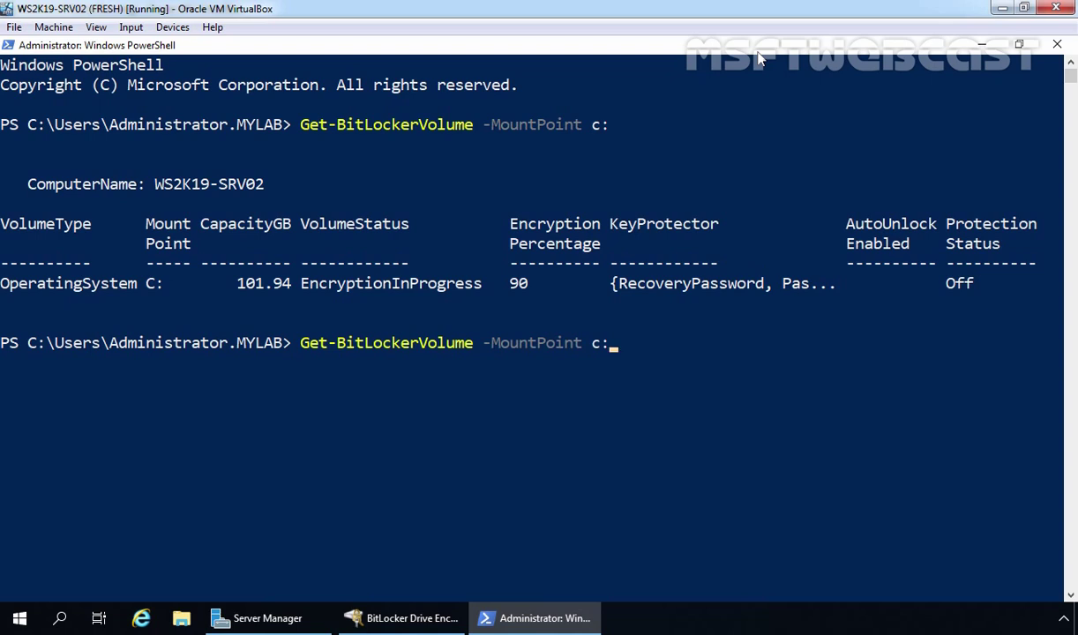
{"action": "key", "text": "Return"}
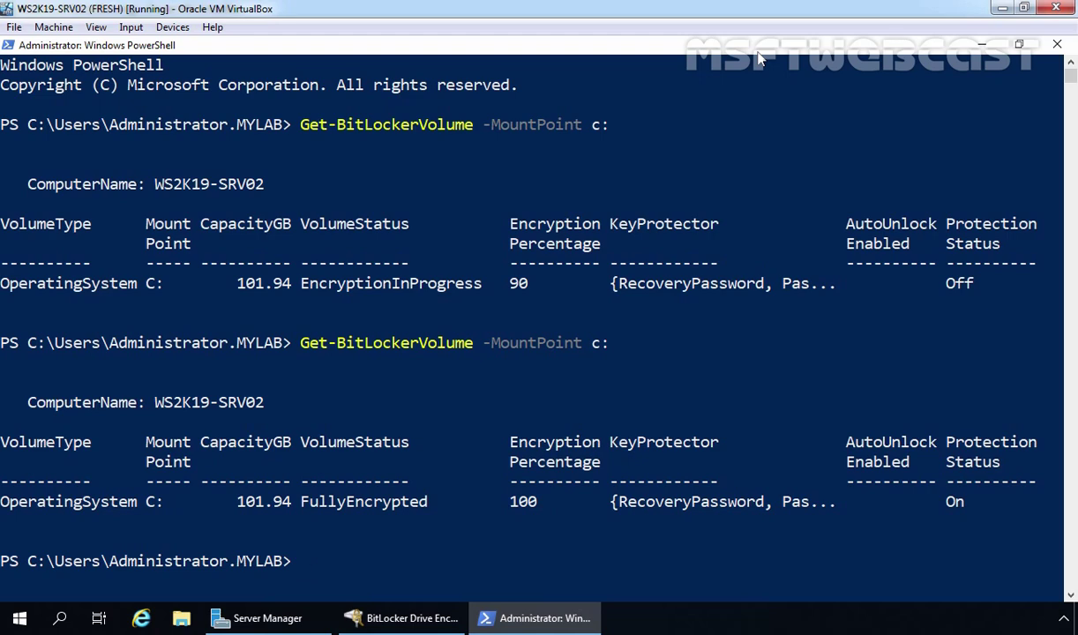
{"action": "left_click", "coordinate": [982, 46]}
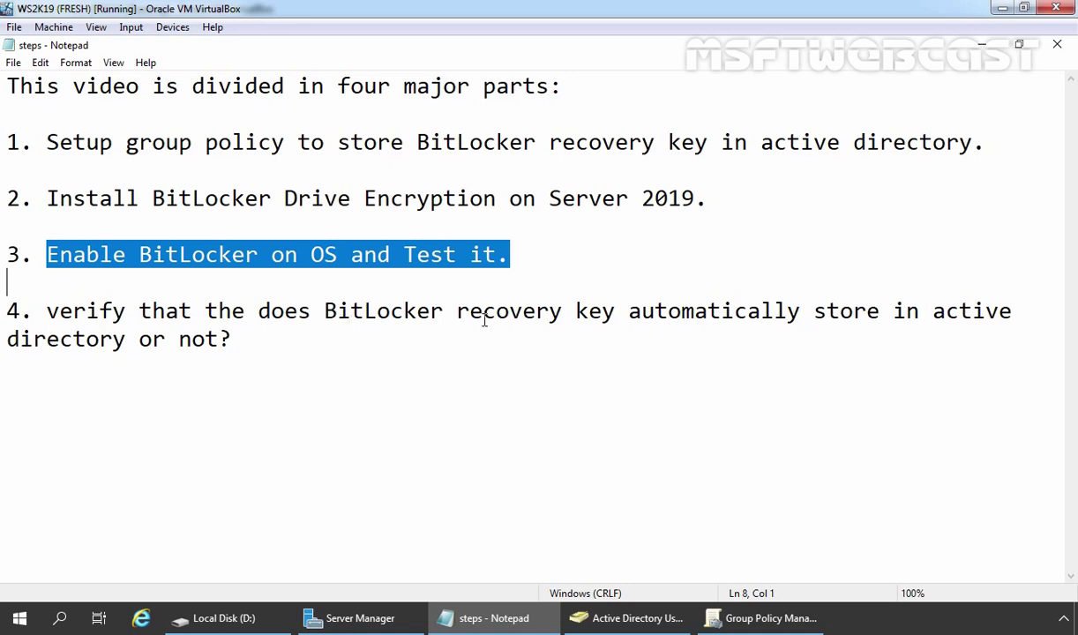
On the domain controller, refresh mylab.local in Active Directory Users and Computers and open the TestServerAccounts OU inside TestOU
{"action": "mouse_move", "coordinate": [628, 624]}
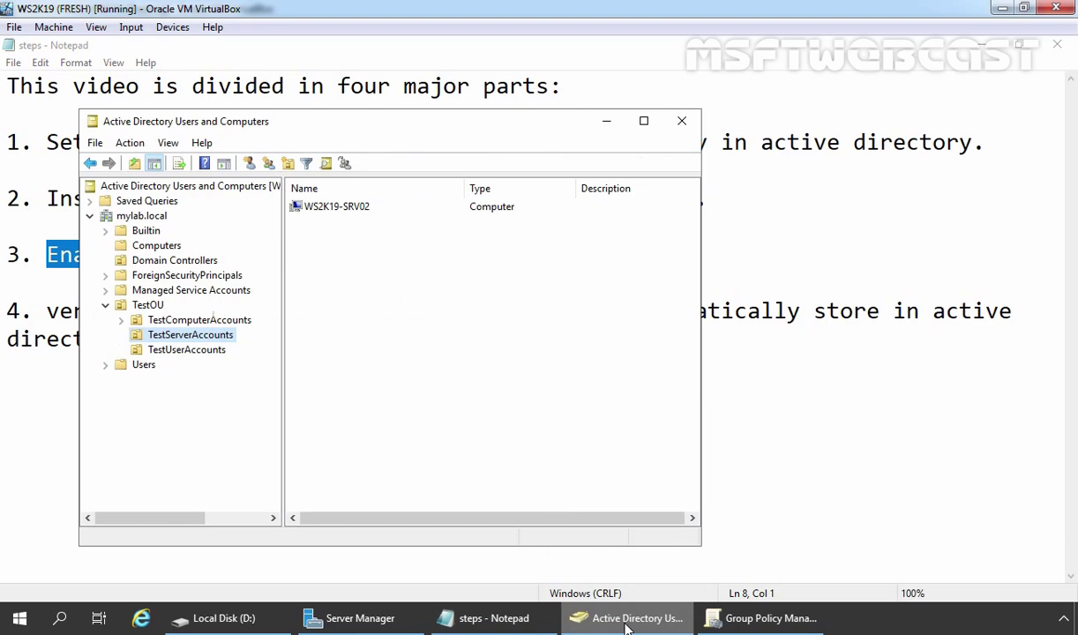
{"action": "left_click", "coordinate": [149, 216]}
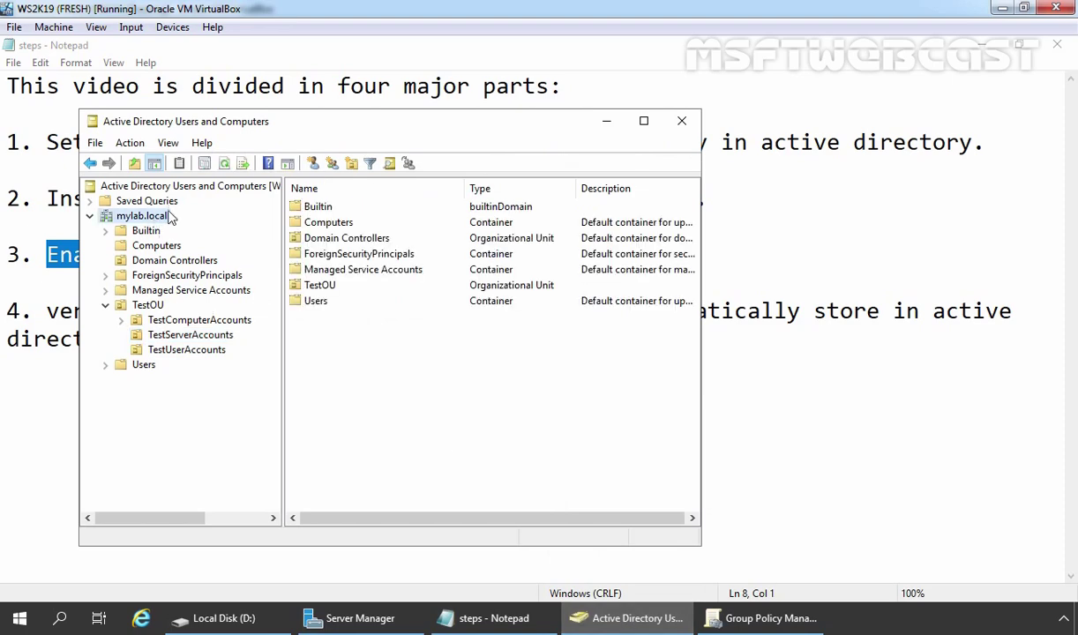
{"action": "left_click", "coordinate": [223, 161]}
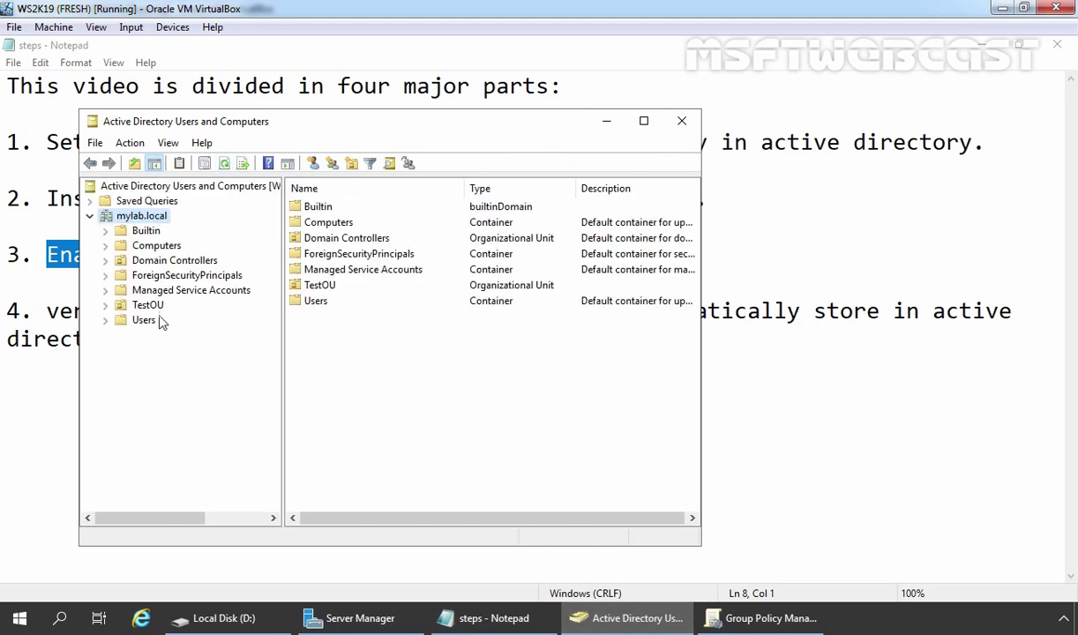
{"action": "double_click", "coordinate": [147, 304]}
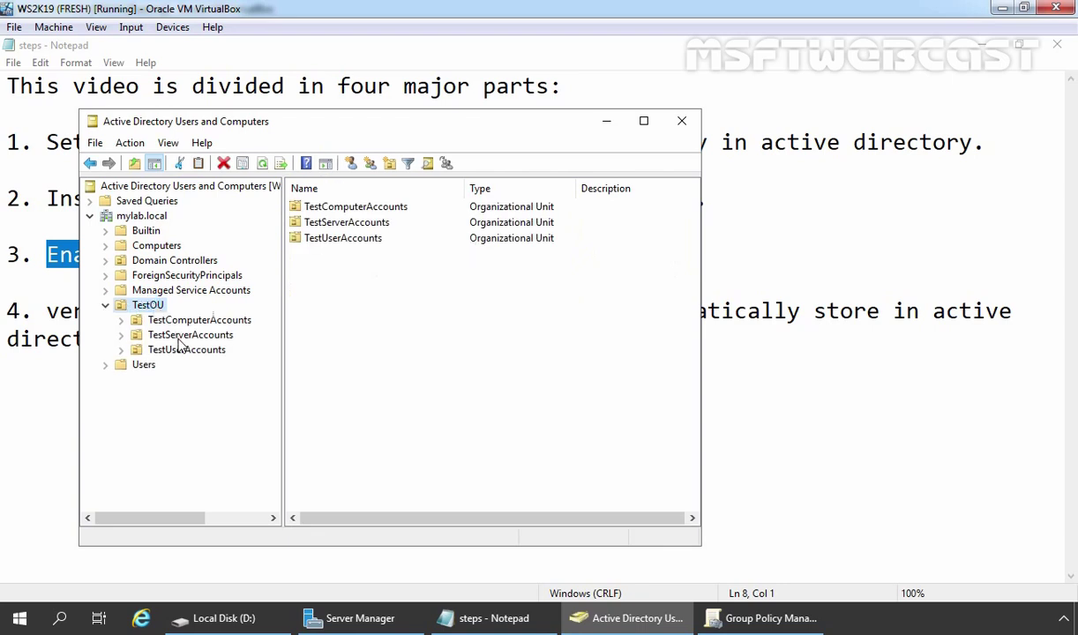
{"action": "left_click", "coordinate": [180, 343]}
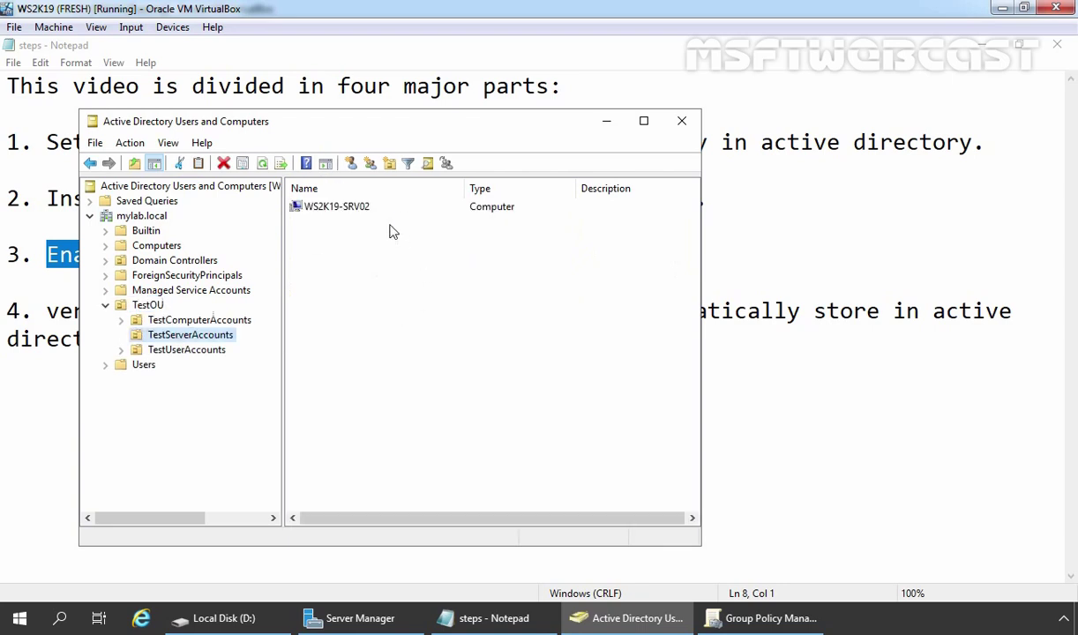
Check the properties of computer WS2K19-SRV02 for BitLocker recovery information, and minimize Active Directory Users and Computers
{"action": "left_click", "coordinate": [340, 210]}
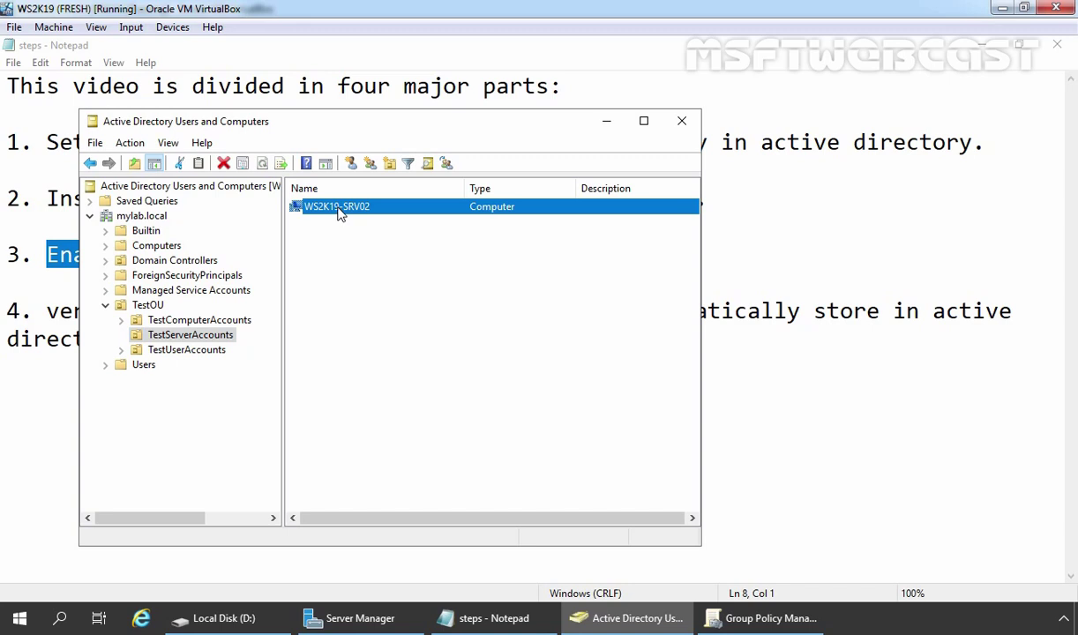
{"action": "right_click", "coordinate": [341, 214]}
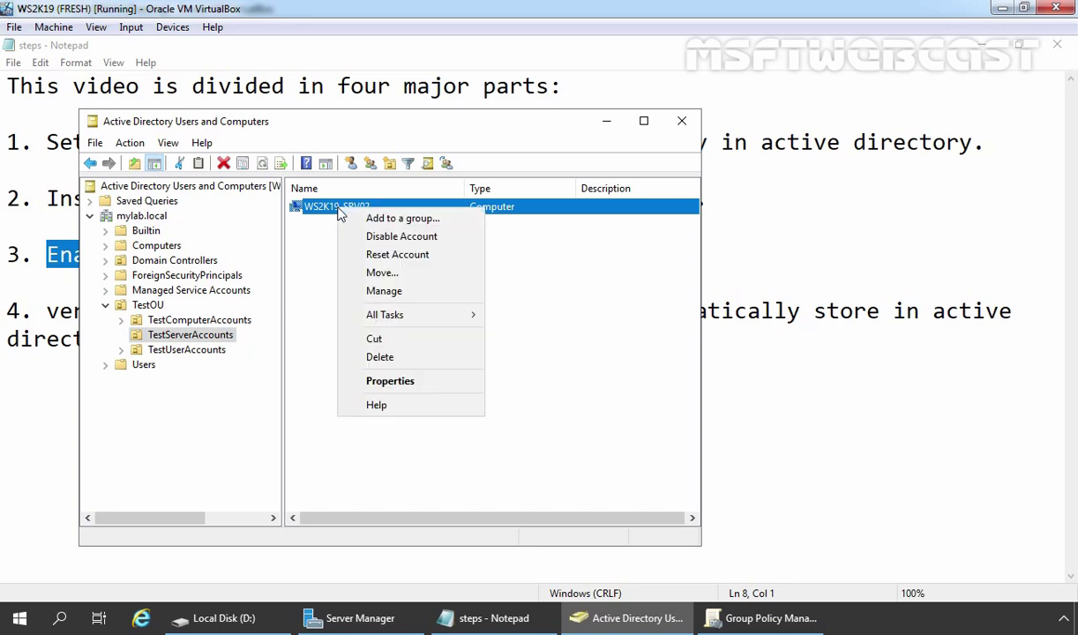
{"action": "left_click", "coordinate": [378, 382]}
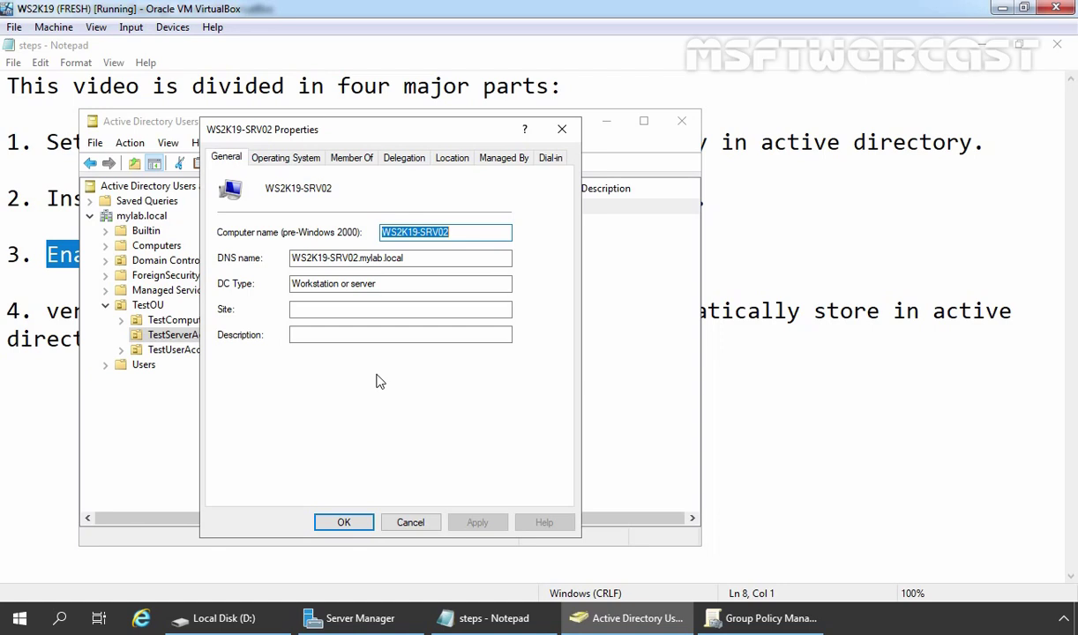
{"action": "left_click", "coordinate": [347, 523]}
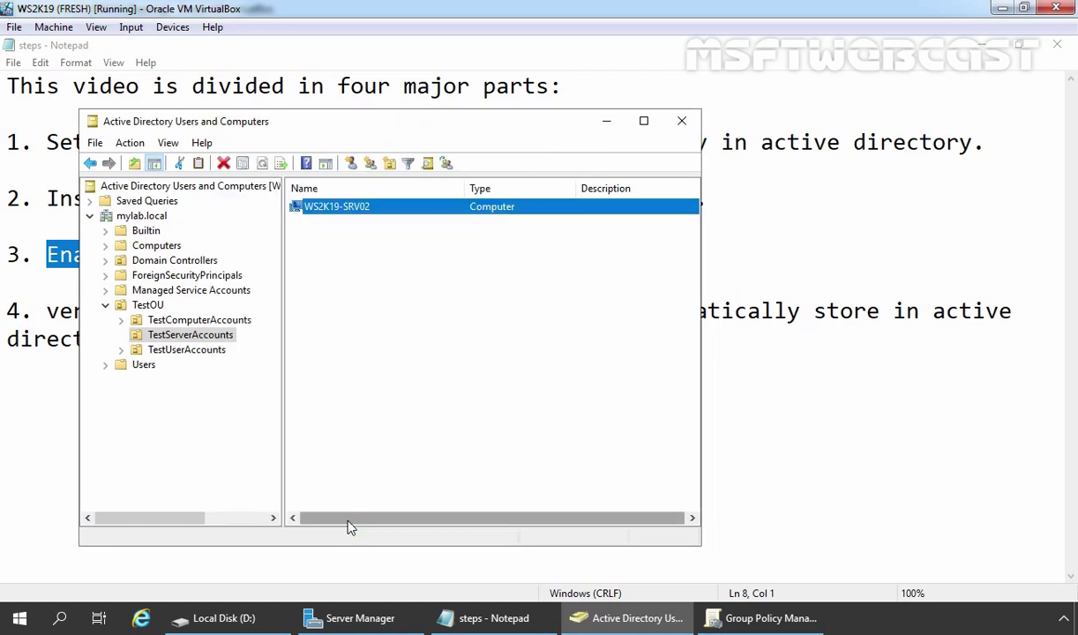
{"action": "left_click", "coordinate": [609, 121]}
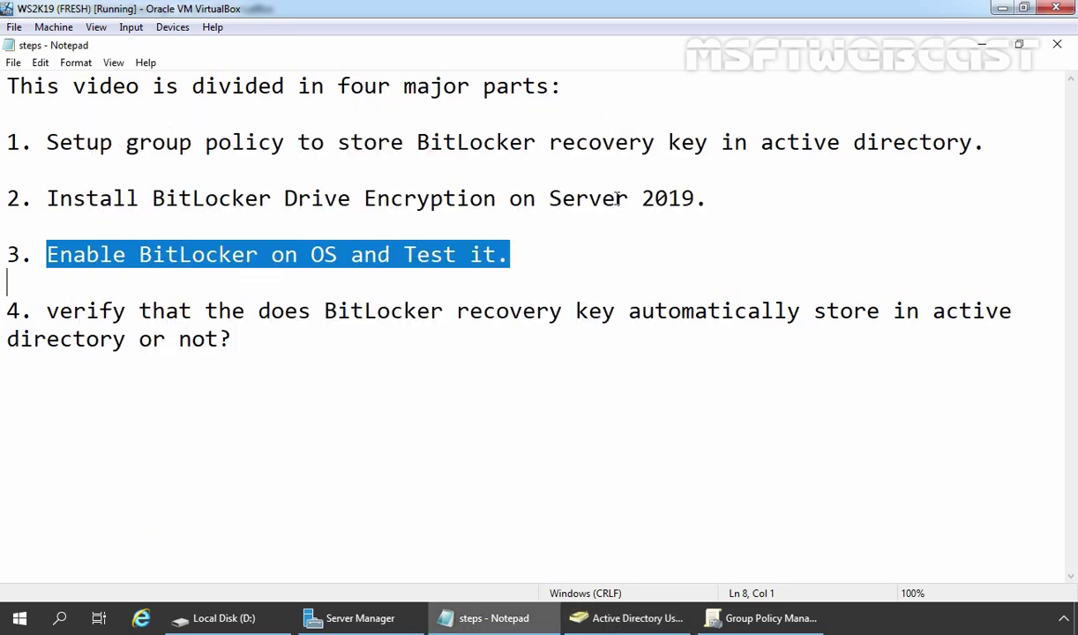
Start the Add Roles and Features Wizard in Server Manager for WS2K19-DC01.mylab.local and proceed to feature selection without adding roles
{"action": "left_click", "coordinate": [354, 621]}
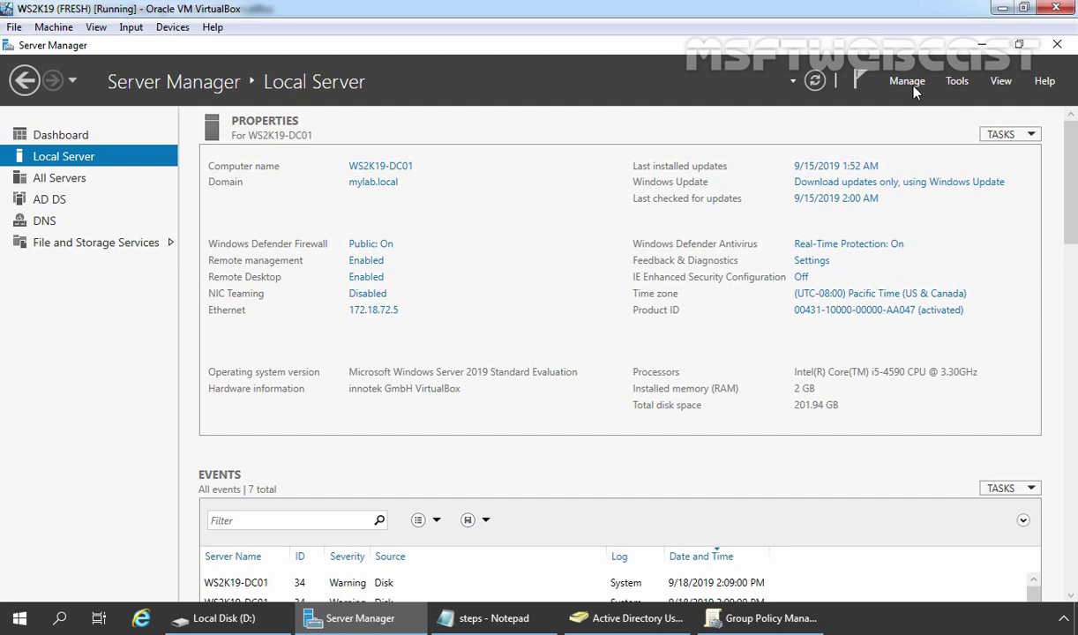
{"action": "left_click", "coordinate": [908, 84]}
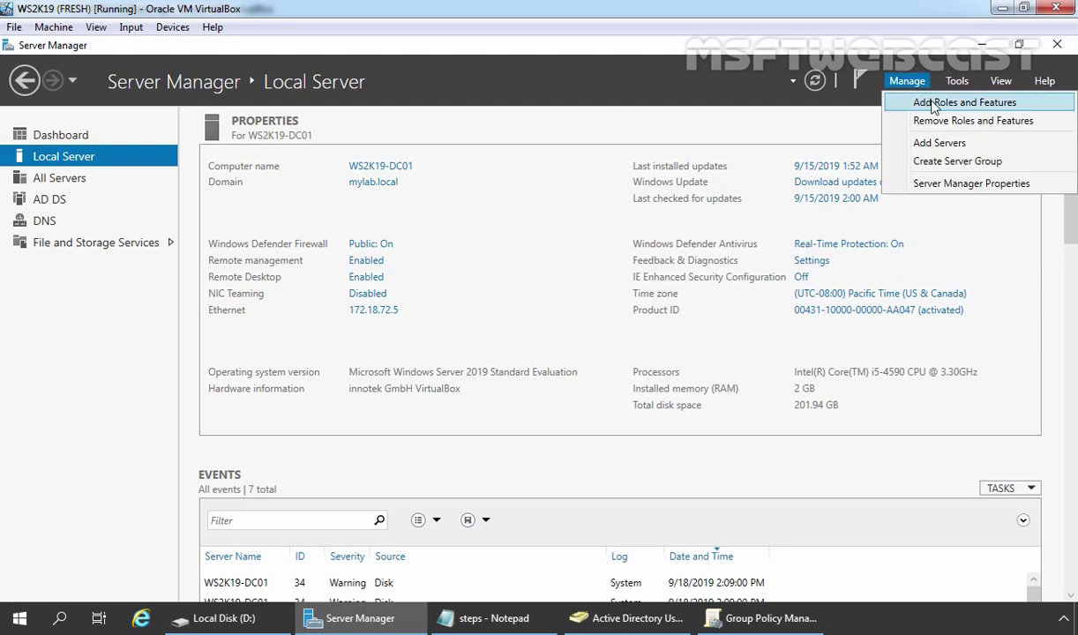
{"action": "left_click", "coordinate": [934, 103]}
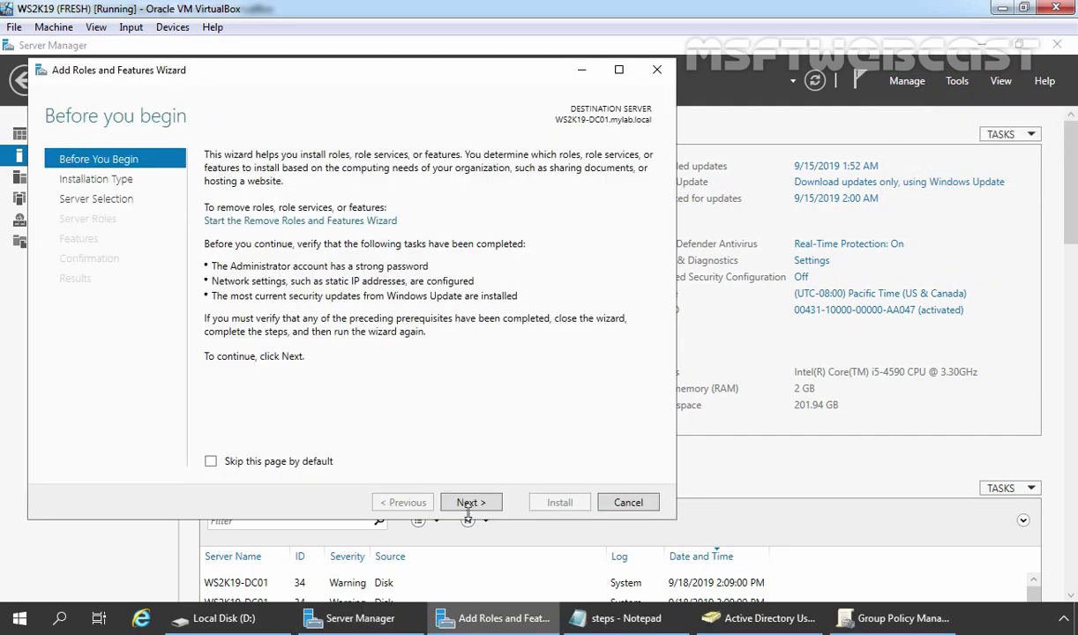
{"action": "left_click", "coordinate": [470, 504]}
{"action": "left_click", "coordinate": [471, 503]}
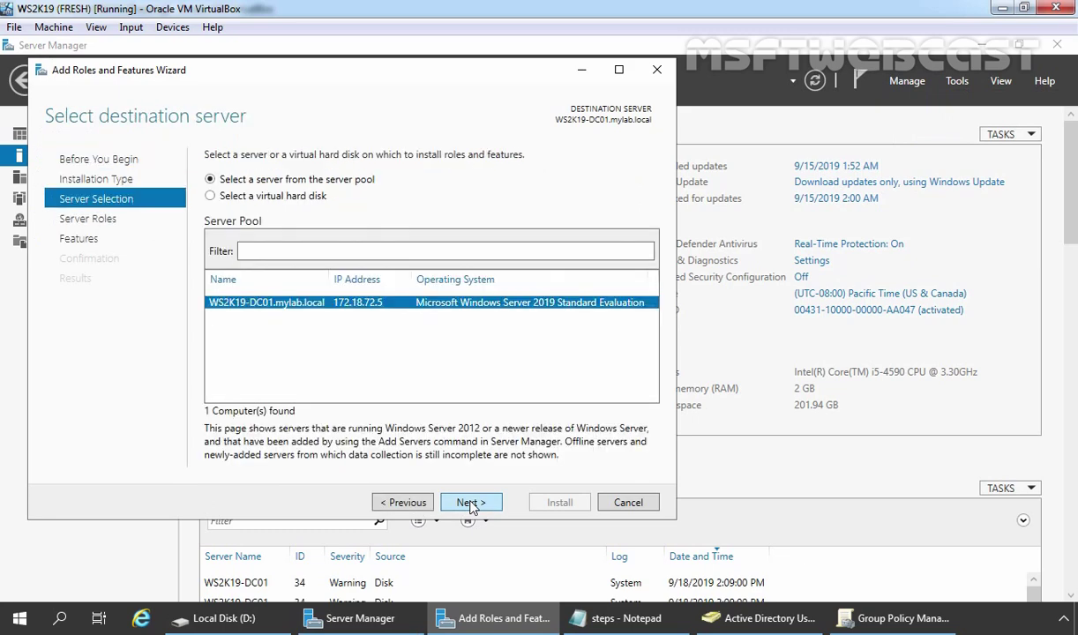
{"action": "left_click", "coordinate": [471, 504]}
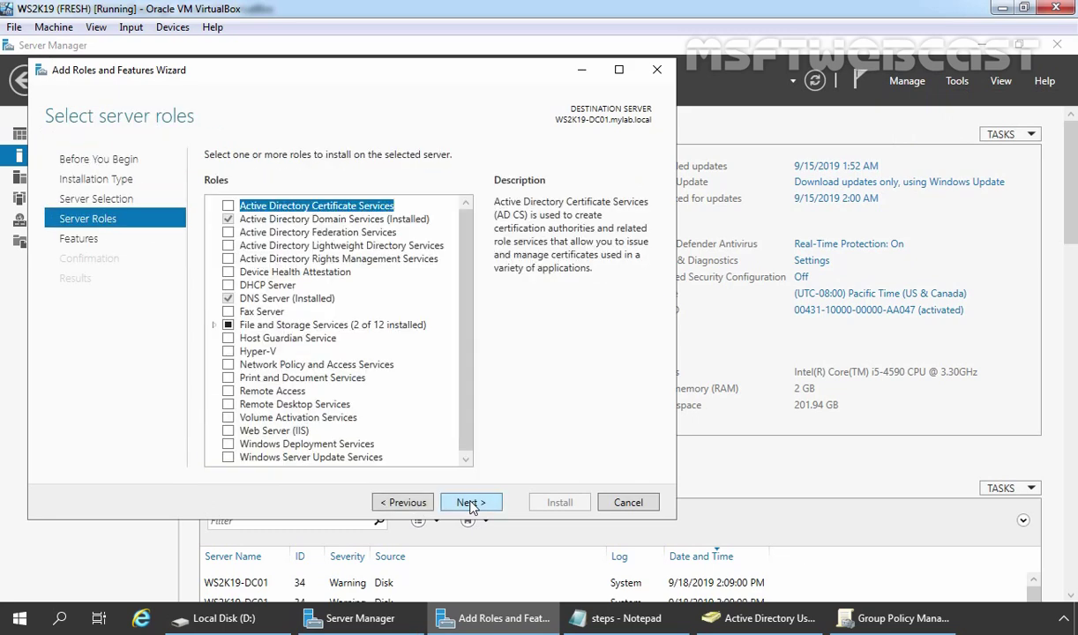
{"action": "left_click", "coordinate": [471, 503]}
Expand Remote Server Administration Tools, Feature Administration Tools and BitLocker Drive Encryption Administration Utilities in the feature list
{"action": "left_click_drag", "start_coordinate": [466, 238], "coordinate": [473, 357]}
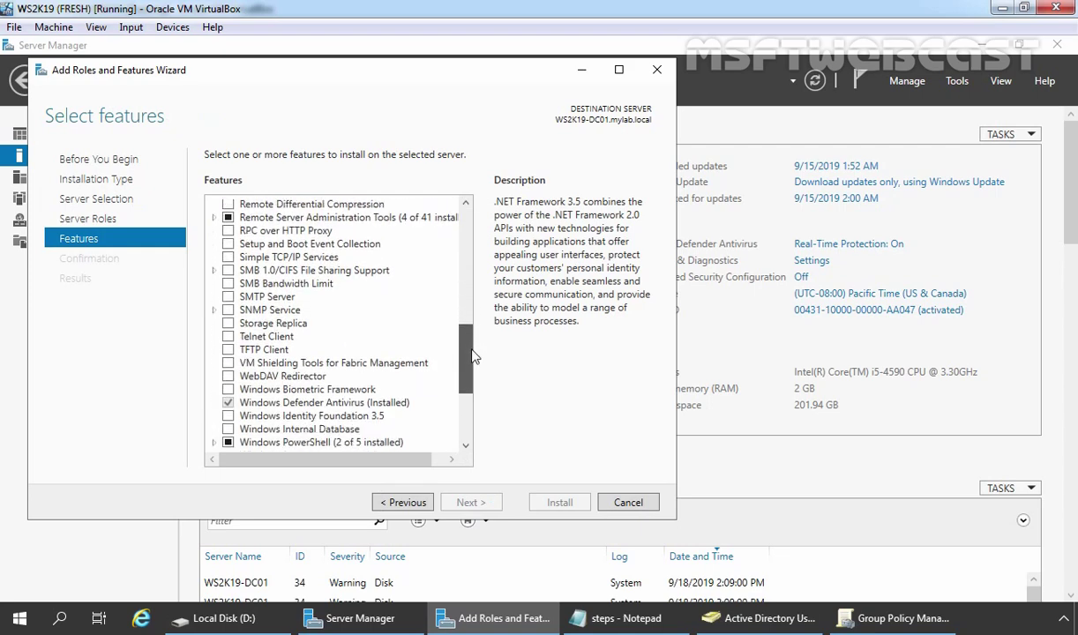
{"action": "double_click", "coordinate": [305, 218]}
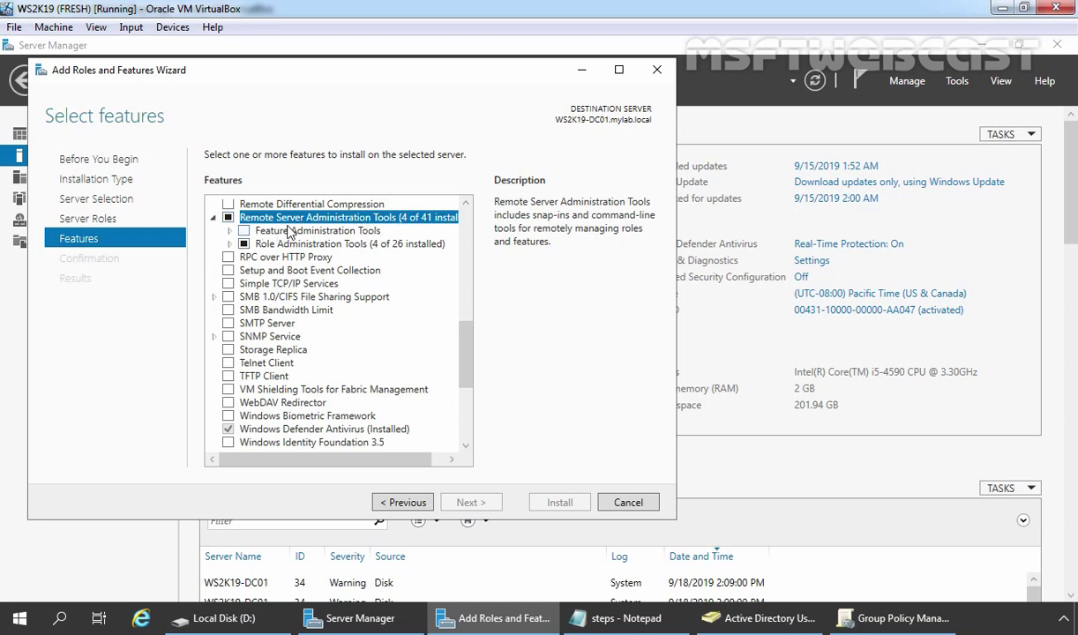
{"action": "left_click", "coordinate": [291, 229]}
{"action": "left_click", "coordinate": [228, 230]}
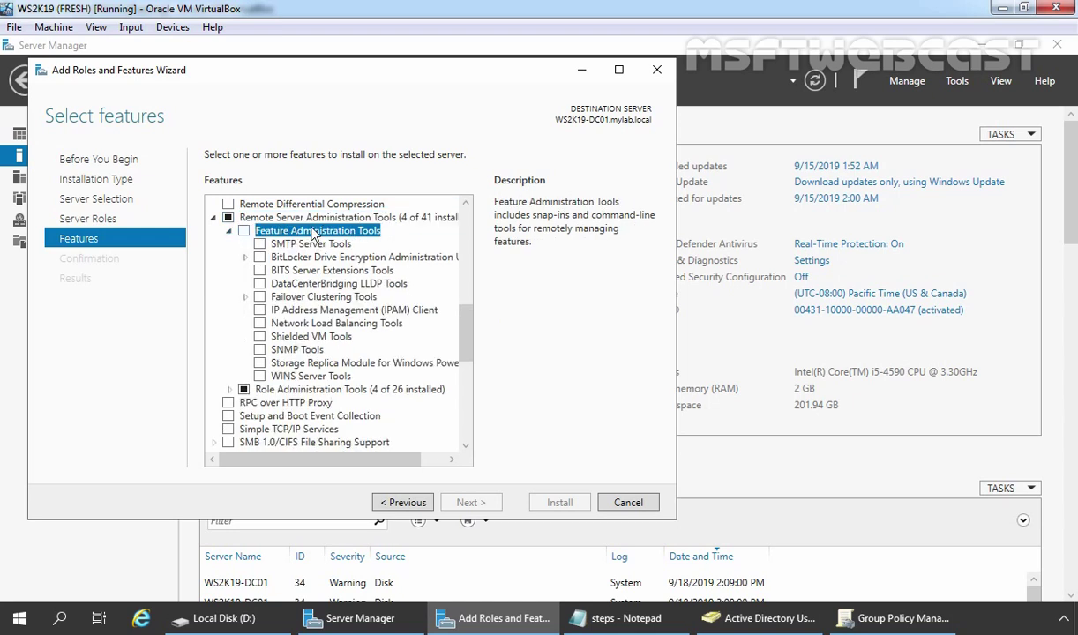
{"action": "left_click", "coordinate": [245, 257]}
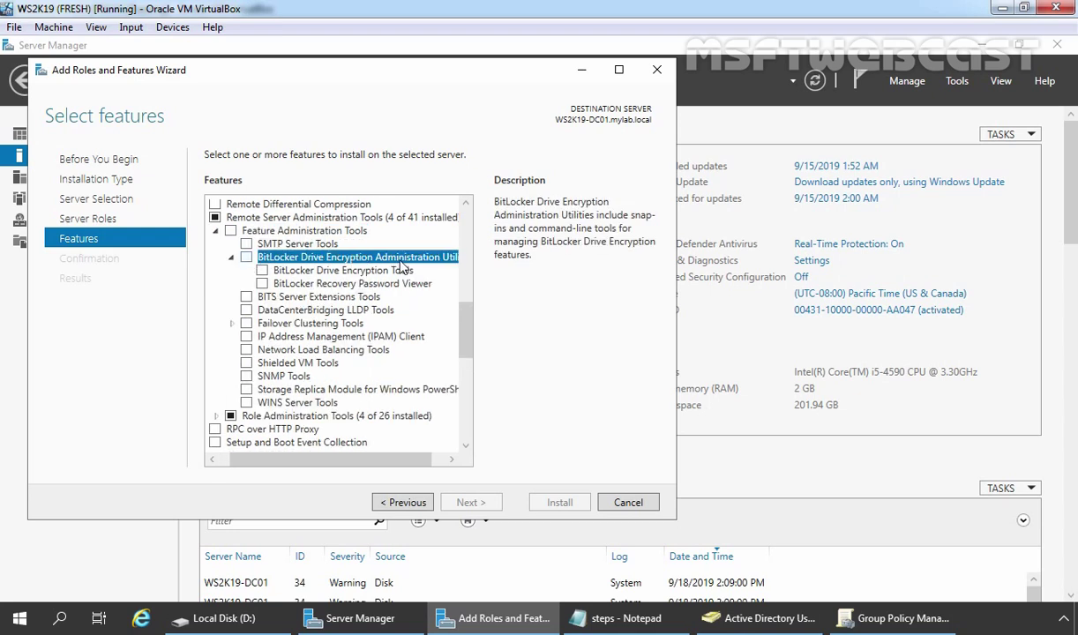
{"action": "left_click", "coordinate": [246, 257]}
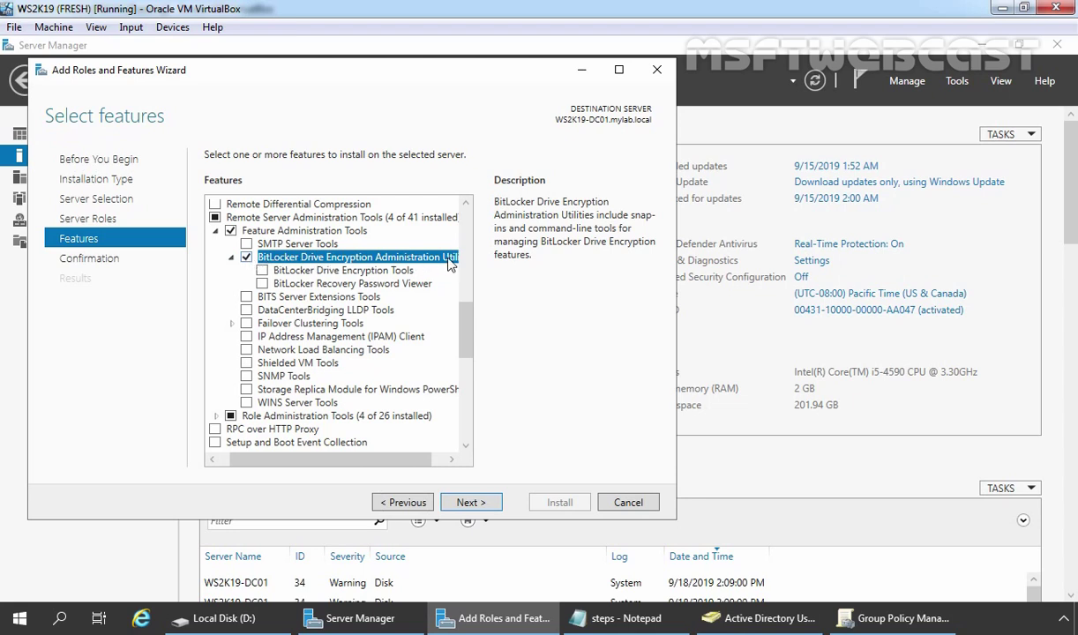
{"action": "left_click", "coordinate": [230, 257]}
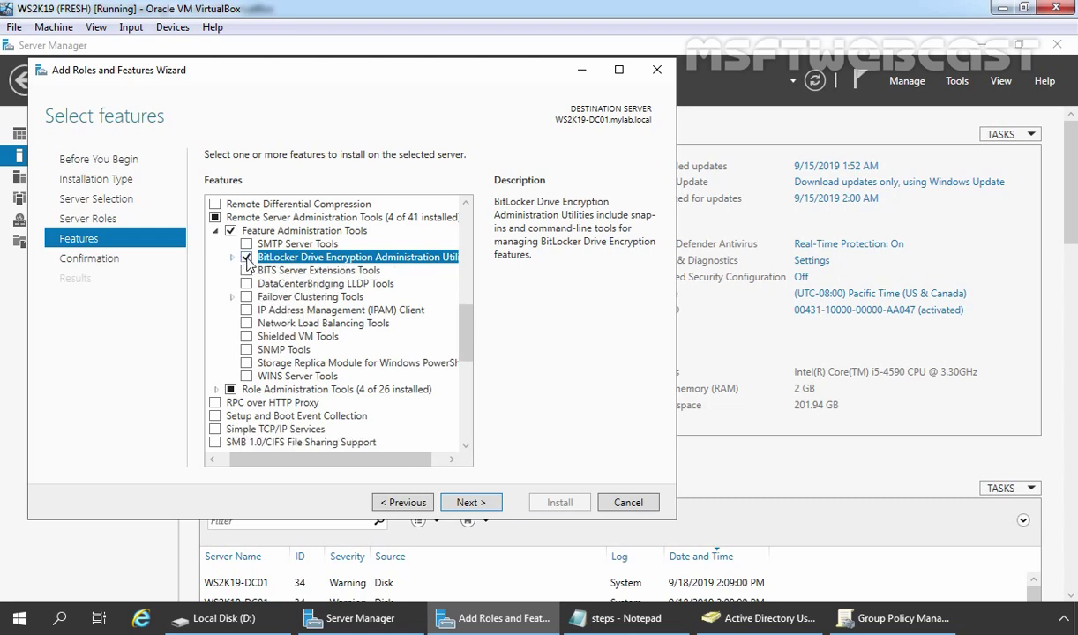
{"action": "left_click", "coordinate": [248, 259]}
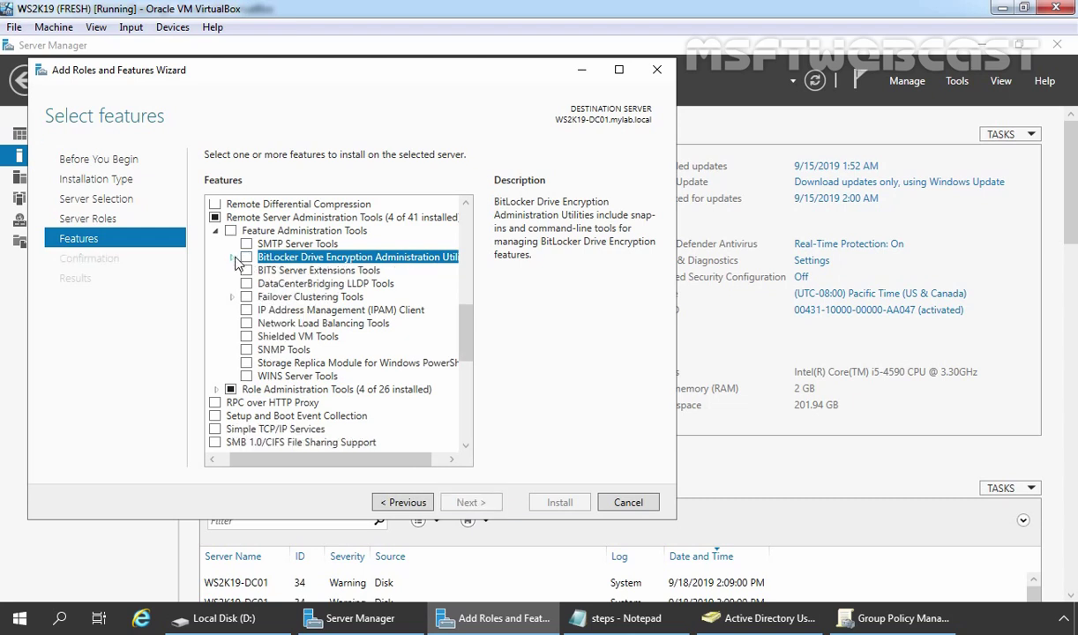
{"action": "left_click", "coordinate": [230, 257]}
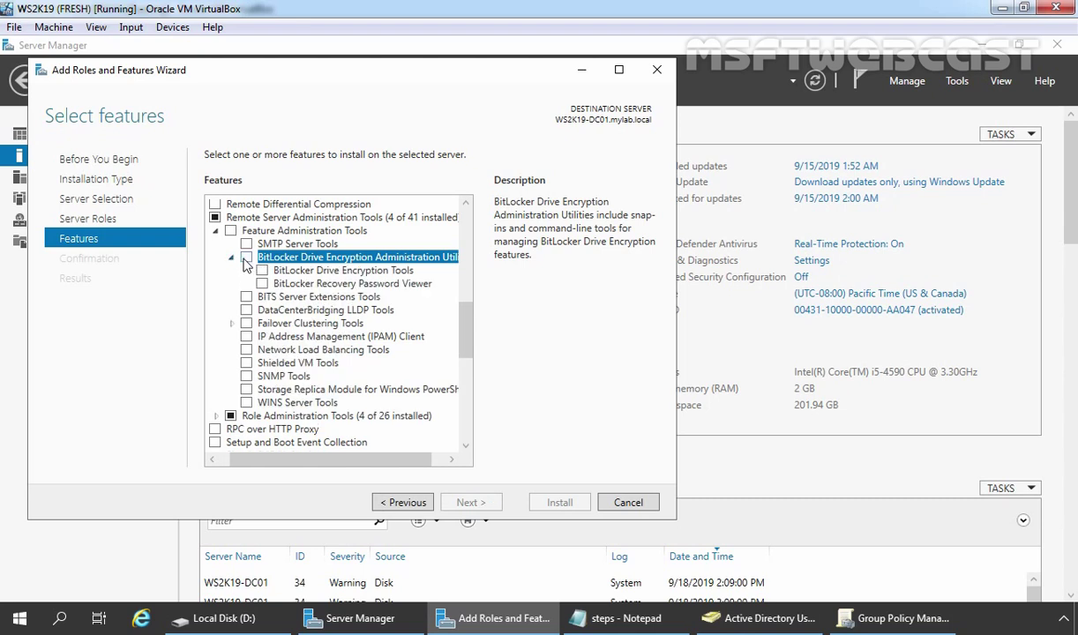
Install only BitLocker Recovery Password Viewer from the BitLocker Drive Encryption Administration Utilities on WS2K19-DC01.mylab.local, and close the wizard
{"action": "left_click", "coordinate": [262, 283]}
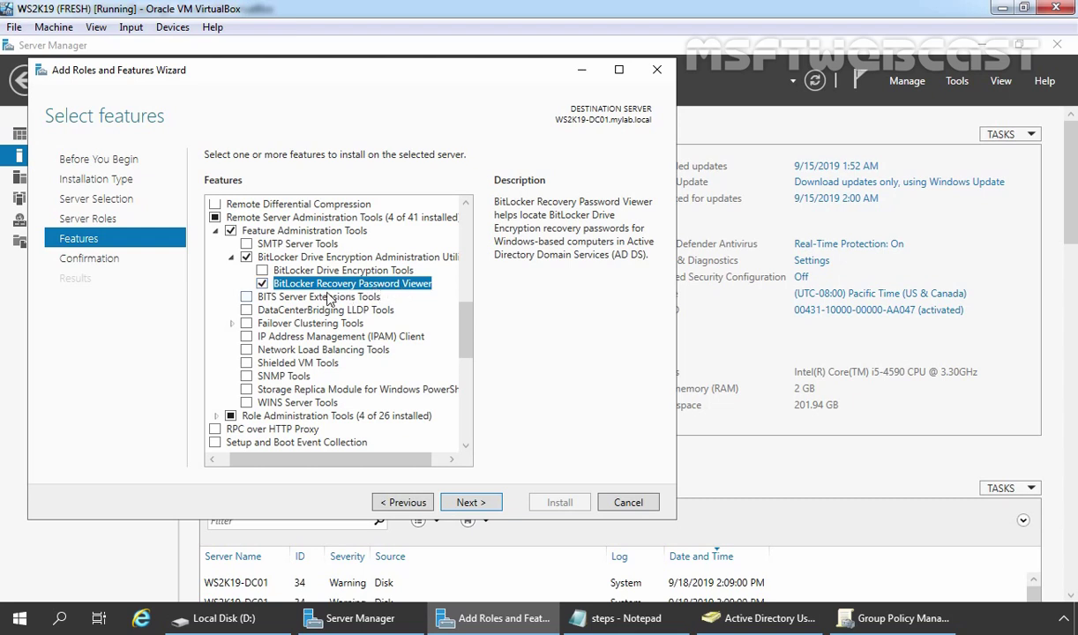
{"action": "left_click", "coordinate": [262, 284]}
{"action": "left_click", "coordinate": [248, 258]}
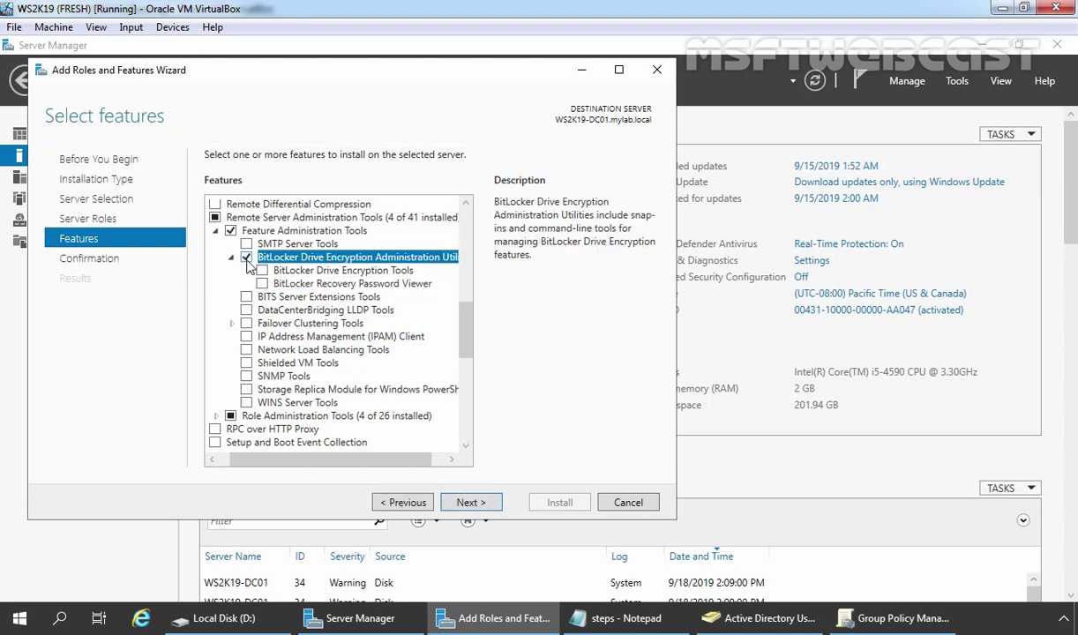
{"action": "left_click", "coordinate": [262, 283]}
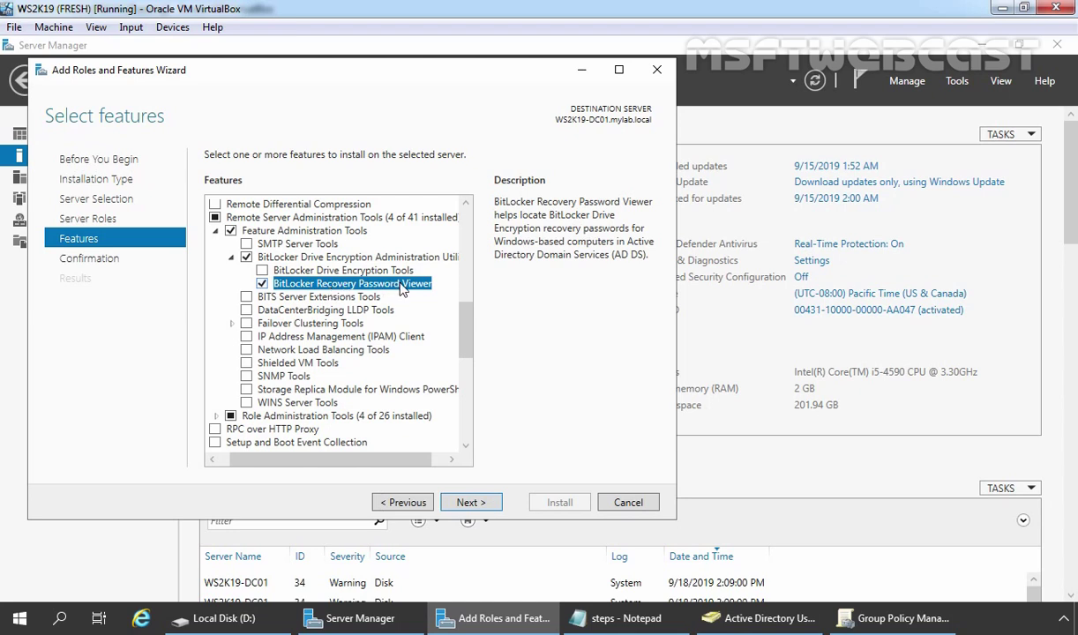
{"action": "left_click", "coordinate": [473, 502]}
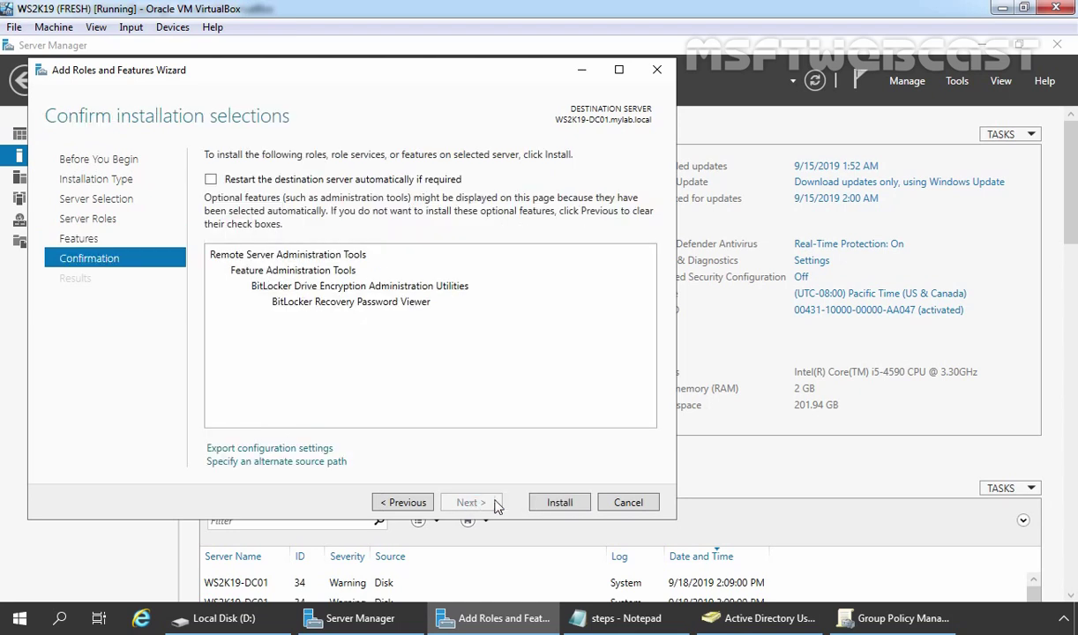
{"action": "left_click", "coordinate": [560, 503]}
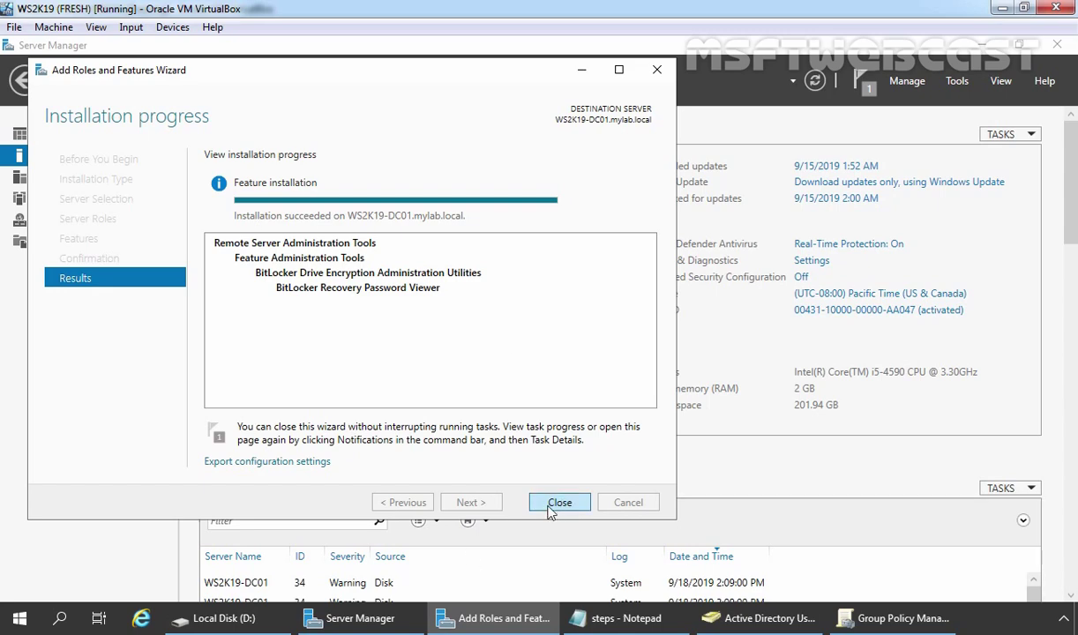
{"action": "left_click", "coordinate": [556, 507]}
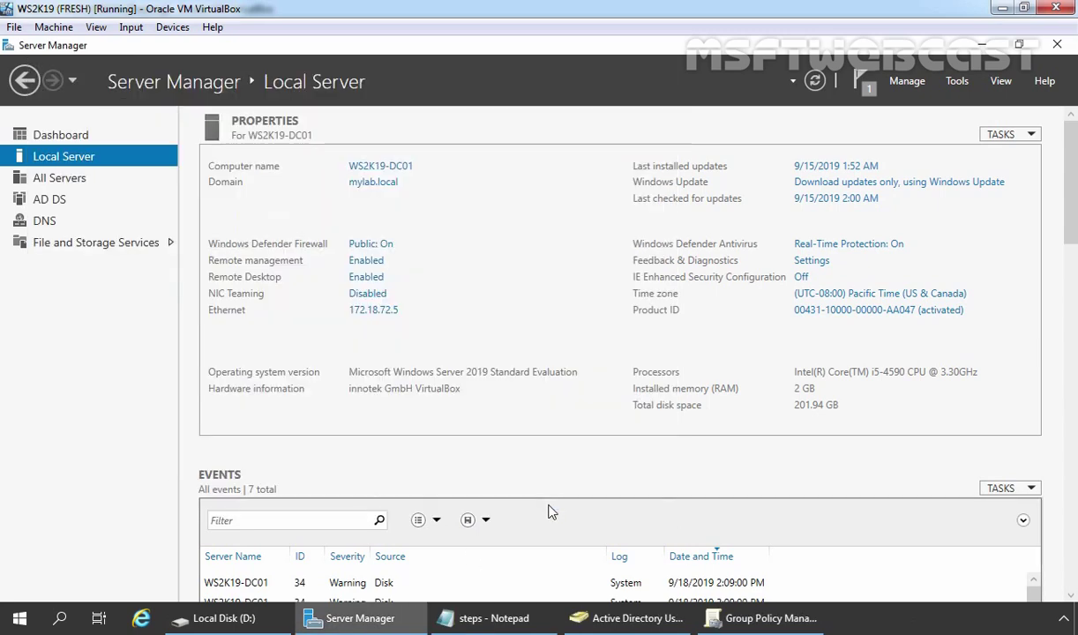
In Active Directory Users and Computers, open the BitLocker Recovery properties of computer WS2K19-SRV02 in the TestServerAccounts OU
{"action": "left_click", "coordinate": [626, 618]}
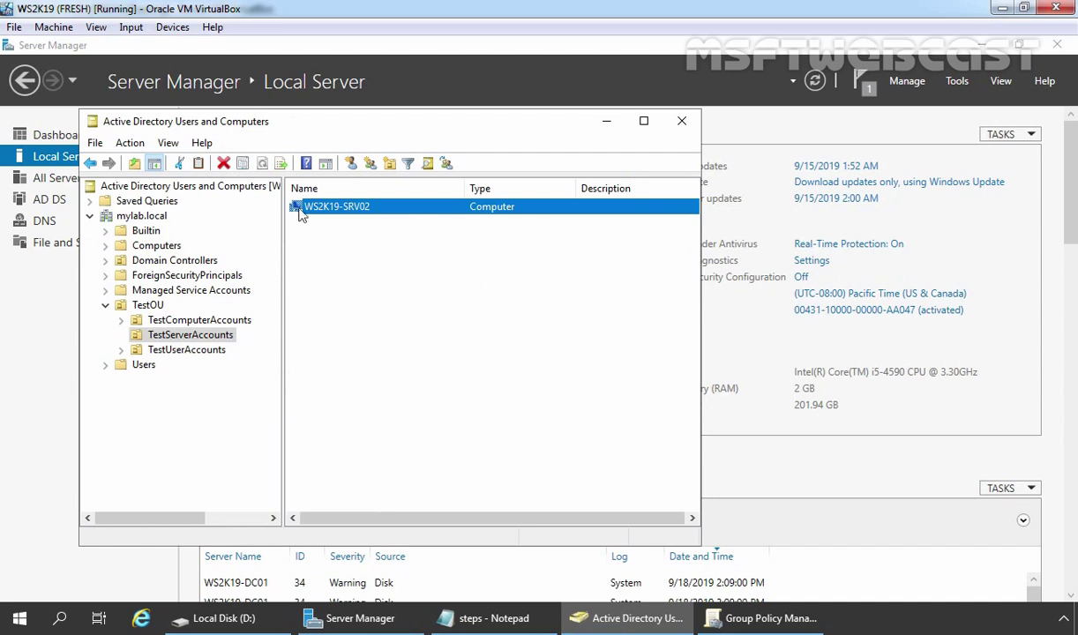
{"action": "left_click", "coordinate": [366, 242]}
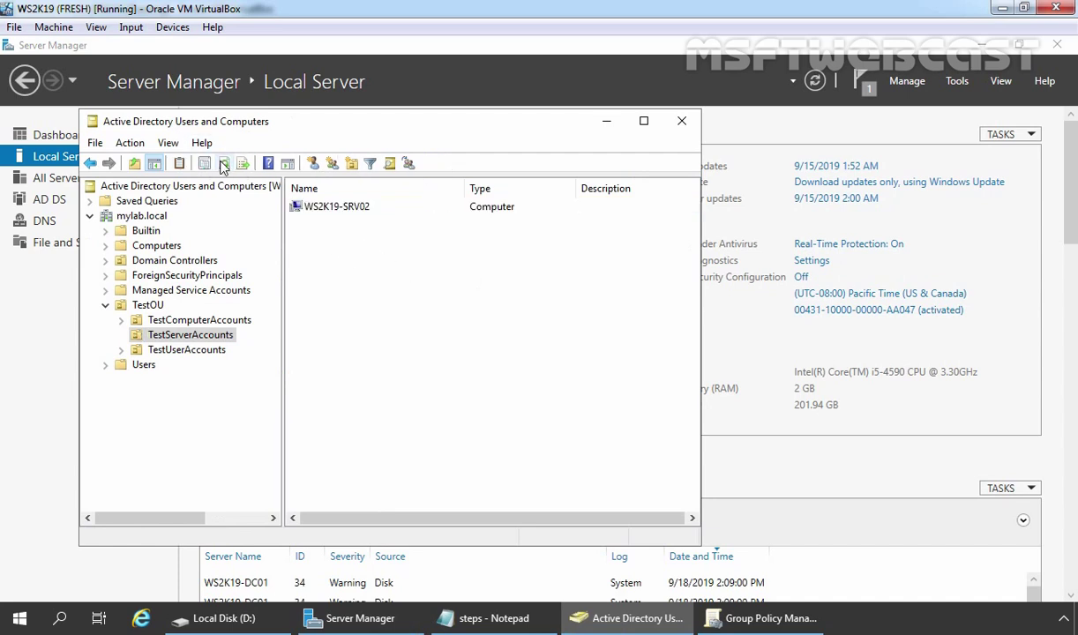
{"action": "left_click", "coordinate": [331, 212]}
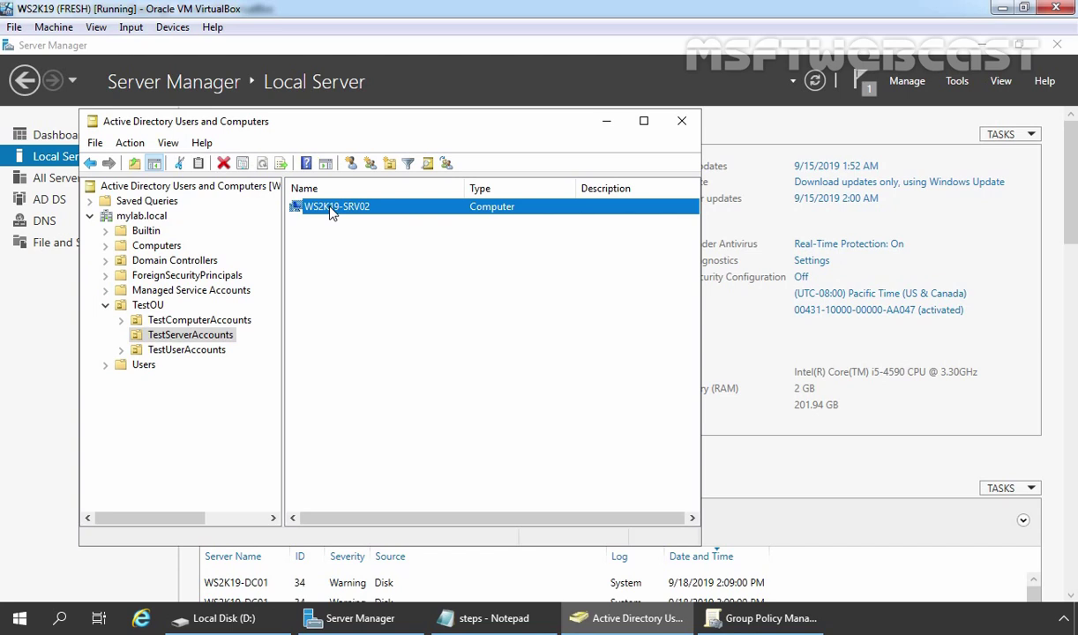
{"action": "right_click", "coordinate": [332, 212]}
{"action": "left_click", "coordinate": [337, 365]}
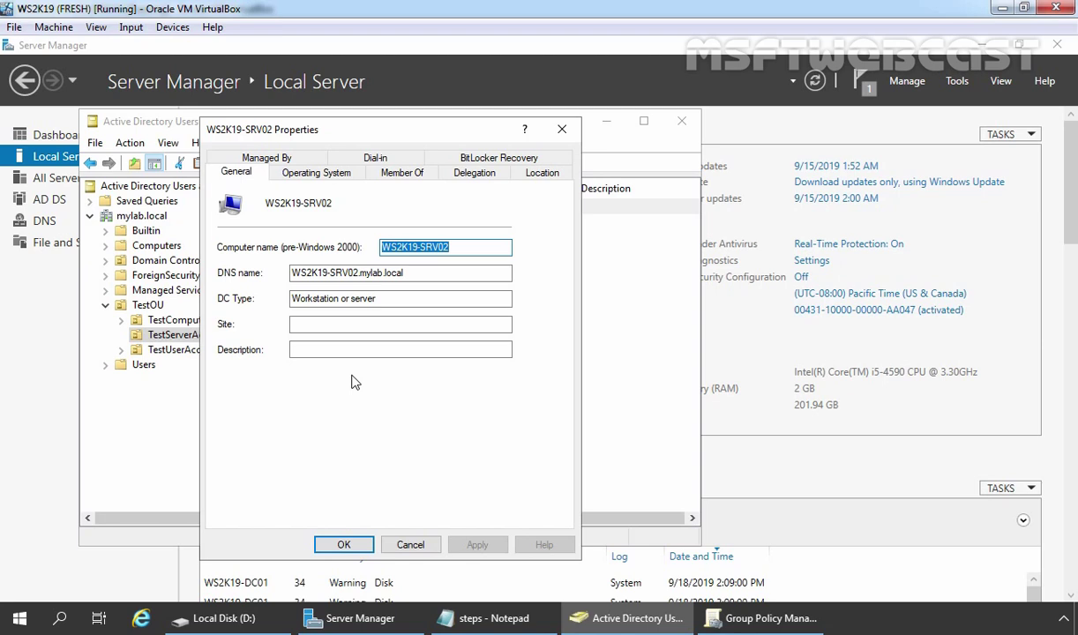
{"action": "left_click", "coordinate": [491, 165]}
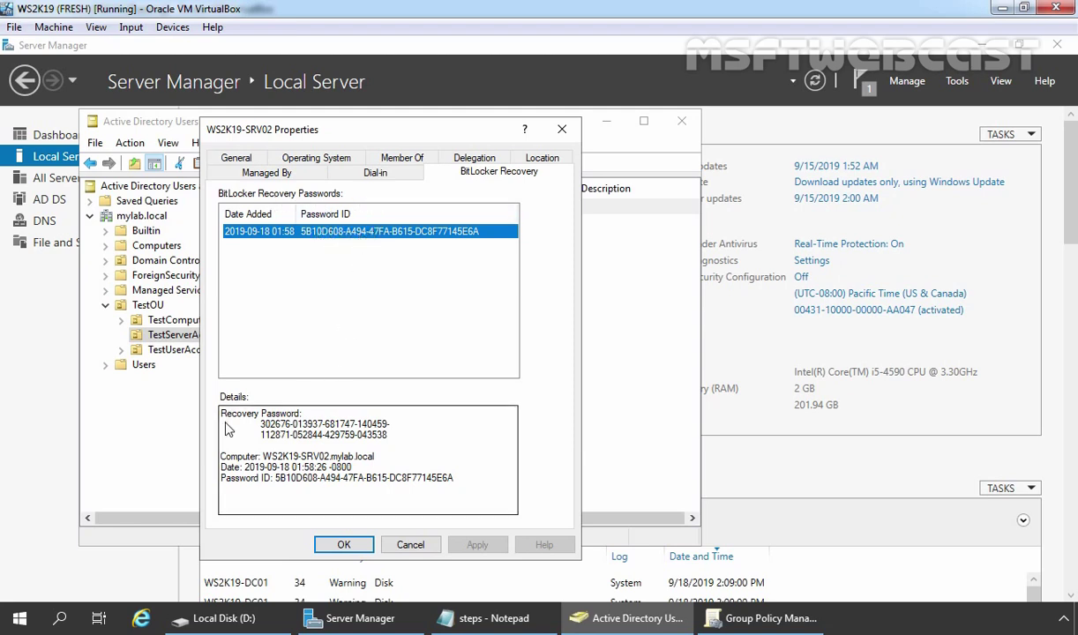
Examine the stored recovery password, password ID and computer name in the BitLocker recovery details
{"action": "left_click_drag", "start_coordinate": [222, 420], "coordinate": [387, 435]}
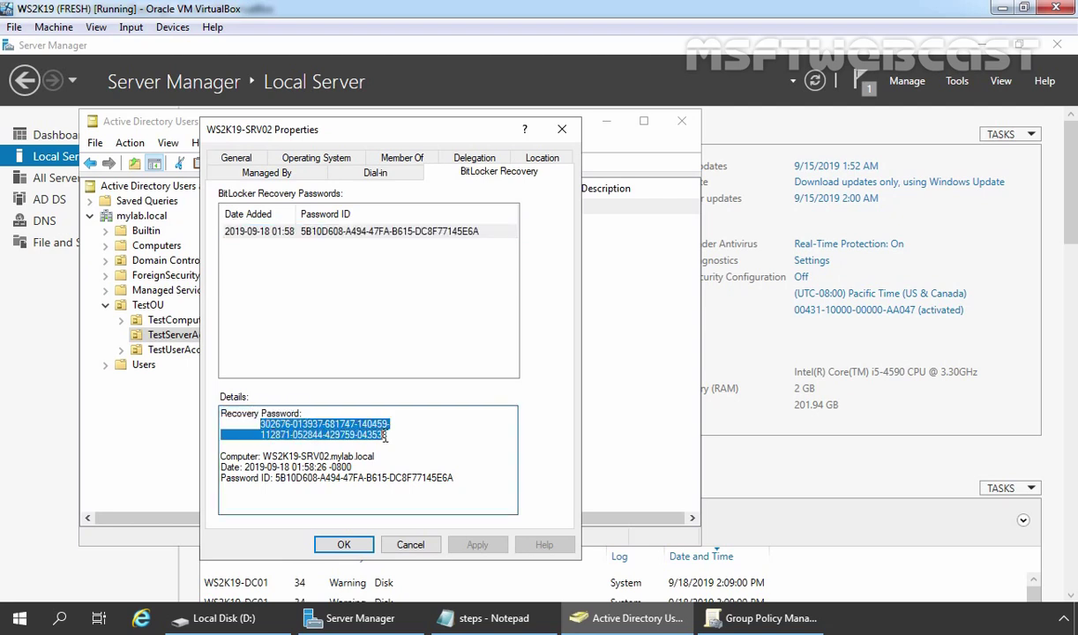
{"action": "left_click_drag", "start_coordinate": [276, 478], "coordinate": [465, 477]}
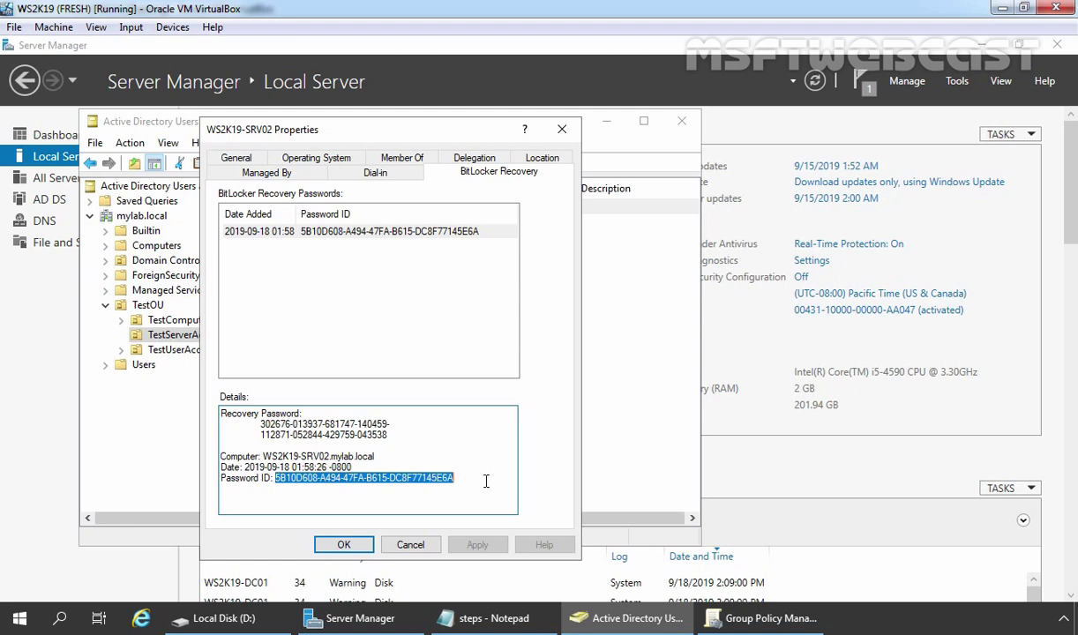
{"action": "left_click_drag", "start_coordinate": [263, 456], "coordinate": [382, 455]}
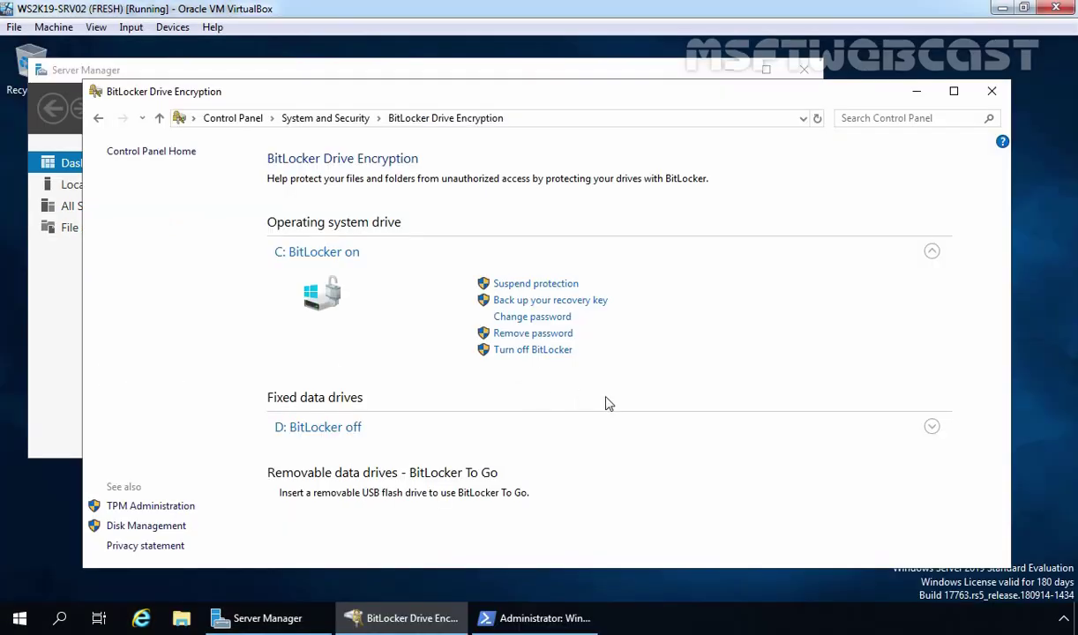
On WS2K19-SRV02, close BitLocker Drive Encryption and Server Manager, and restart the server as Other (Planned) with the comment "a"
{"action": "key", "text": "alt+F4"}
{"action": "key", "text": "alt+F4"}
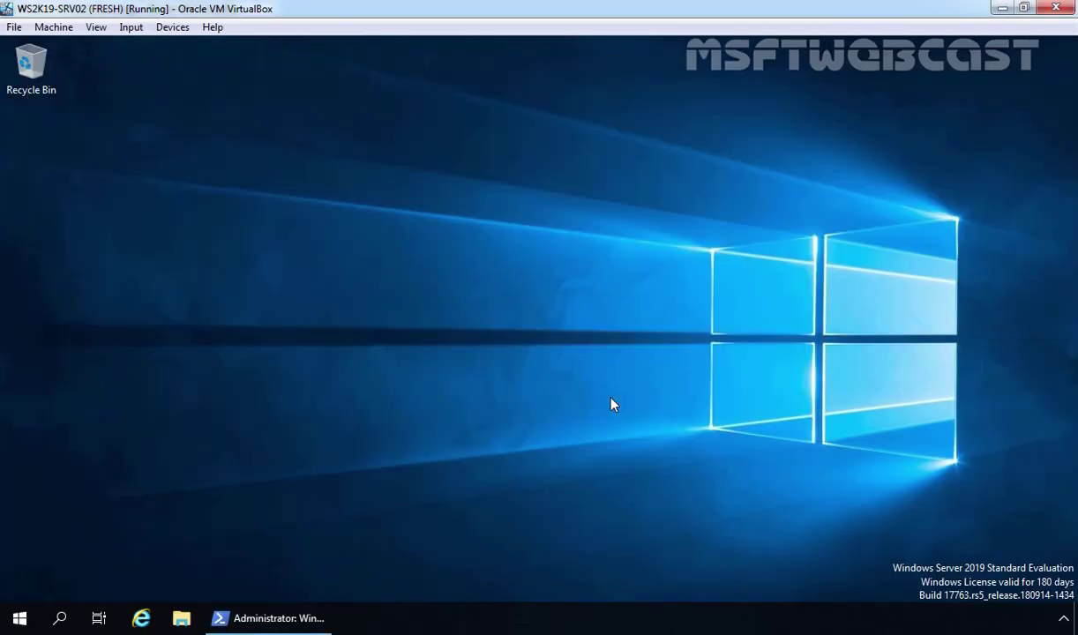
{"action": "key", "text": "alt+F4"}
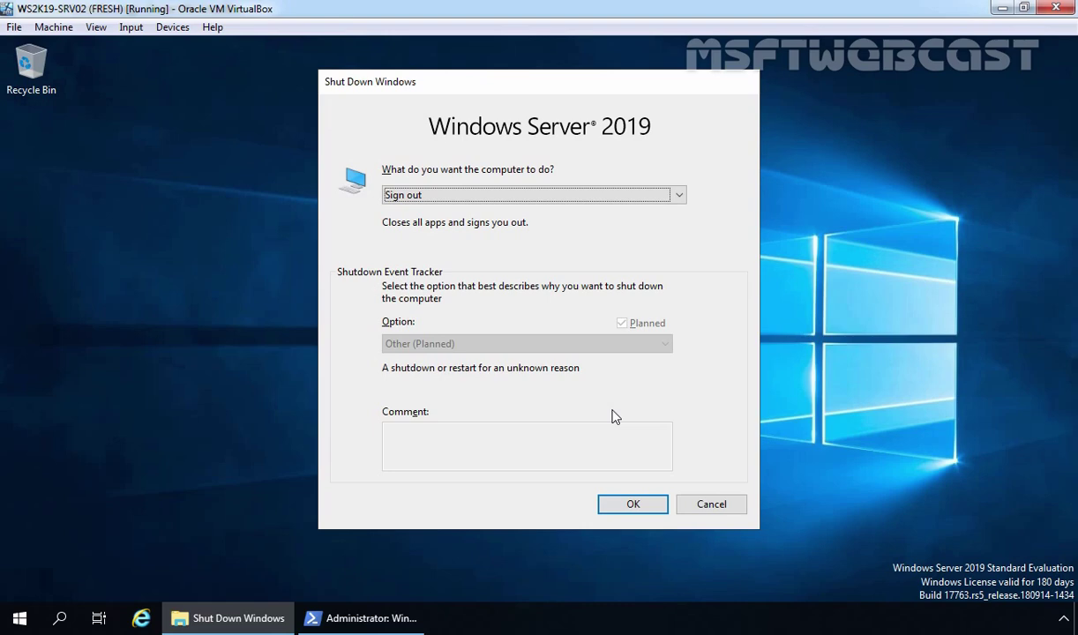
{"action": "key", "text": "r"}
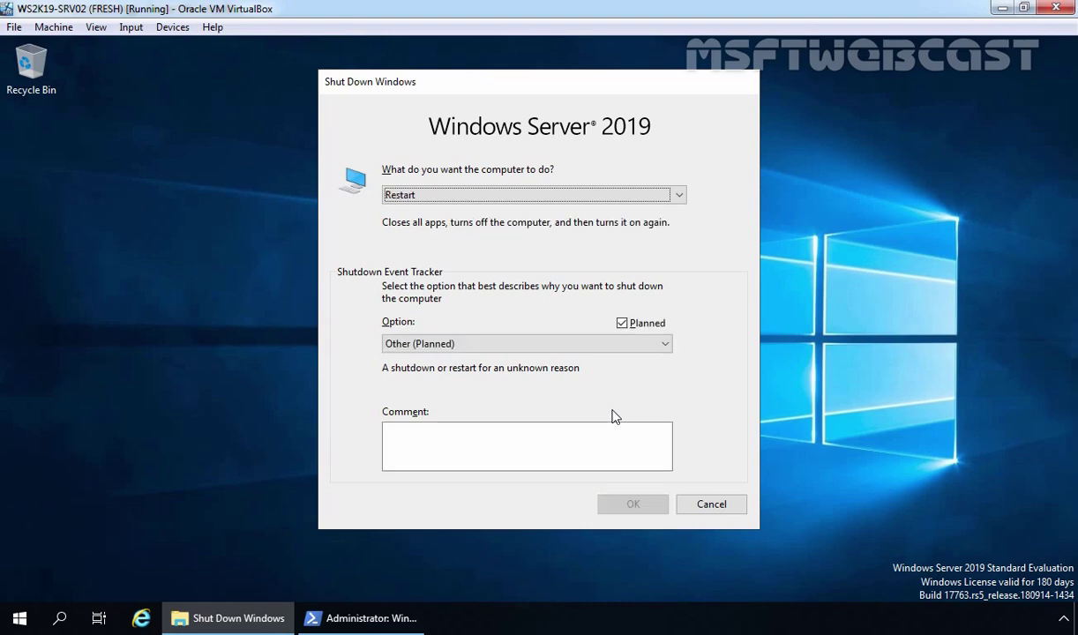
{"action": "key", "text": "Tab"}
{"action": "type", "text": "a"}
{"action": "key", "text": "Return"}
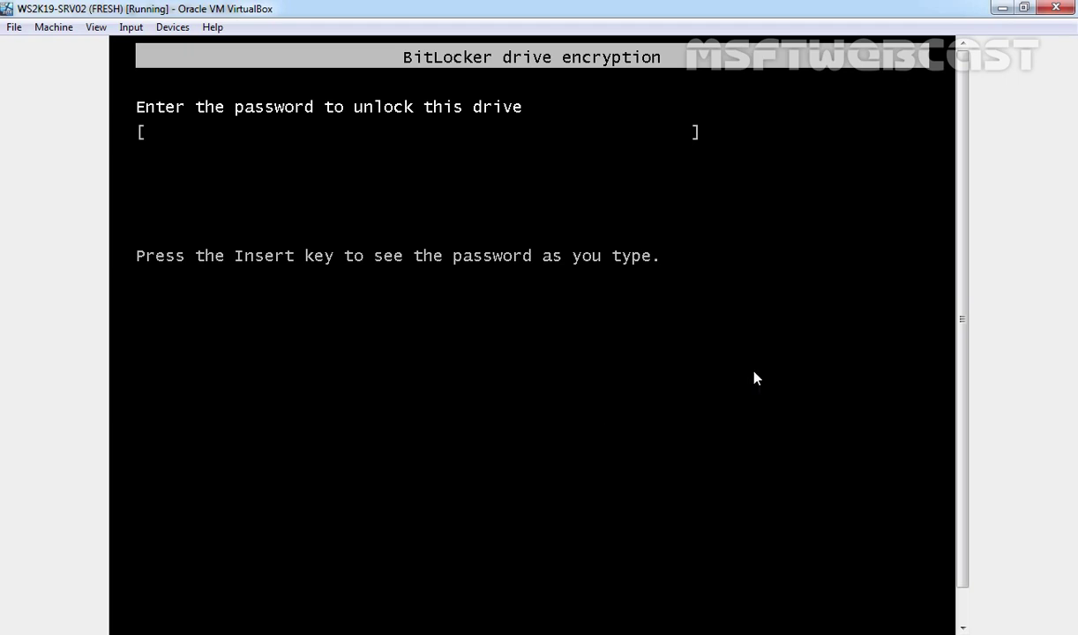
Switch the startup drive unlock prompt to BitLocker recovery, and look up WS2K19-SRV02's recovery password in its Active Directory properties on the domain controller
{"action": "scroll", "coordinate": [962, 282], "scroll_direction": "down", "scroll_amount": 2}
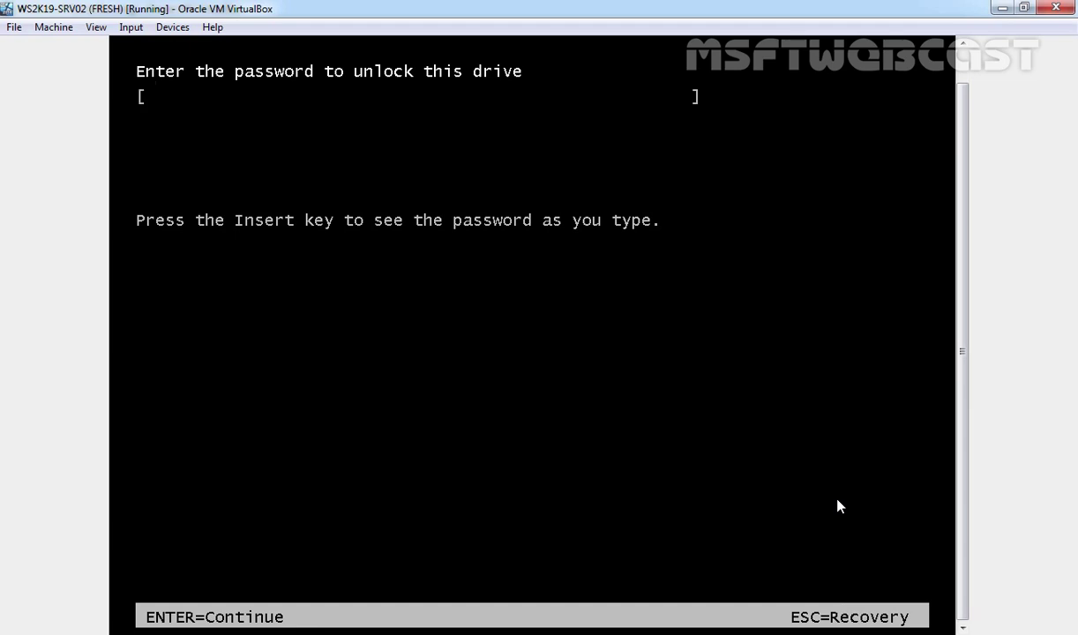
{"action": "key", "text": "Escape"}
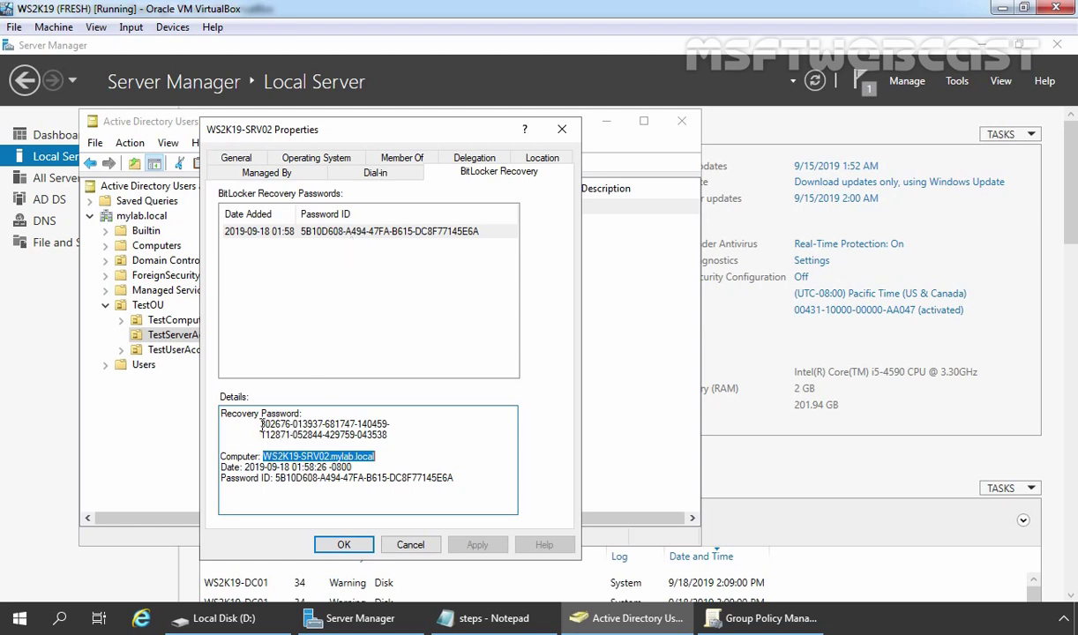
{"action": "left_click_drag", "start_coordinate": [257, 424], "coordinate": [387, 434]}
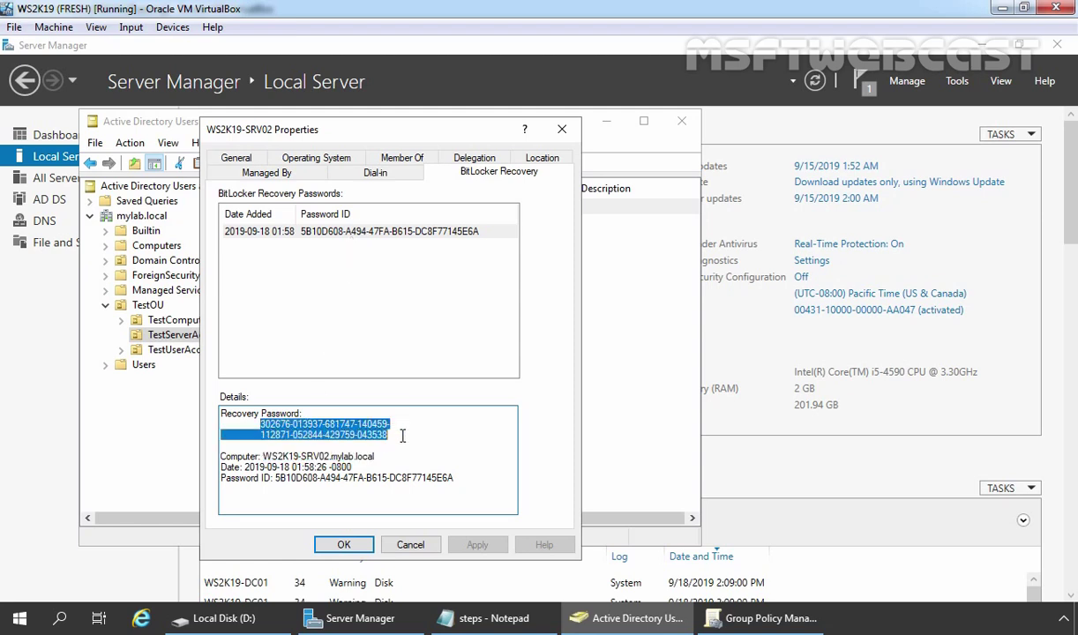